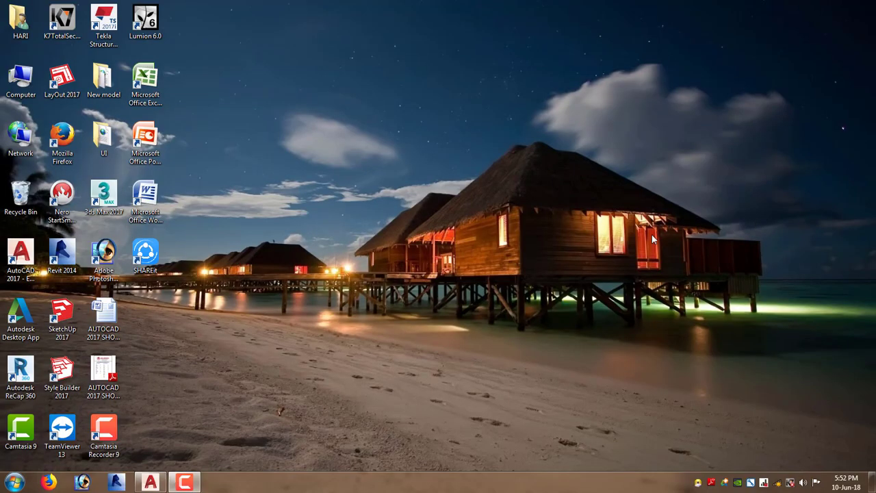
- Open the AUTOCAD 2017 SHORTCUT KEYS.pdf file from the desktop in Adobe Reader
{"action": "left_click", "coordinate": [159, 482]}
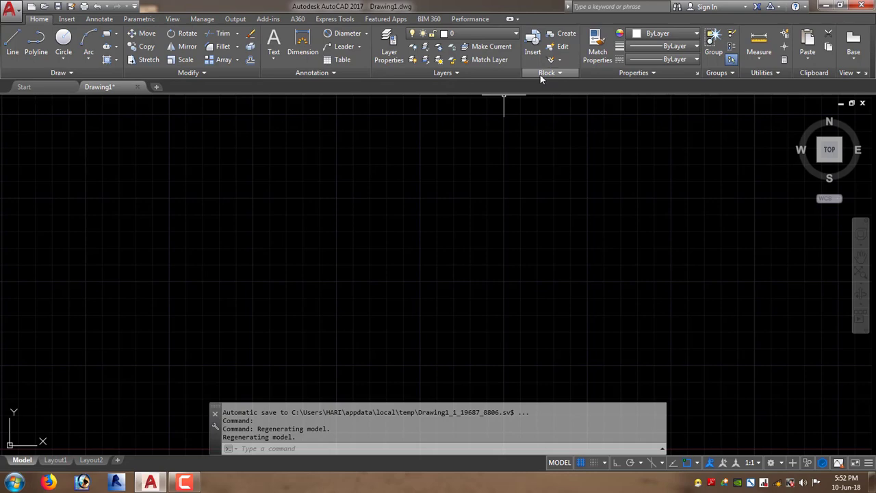
{"action": "left_click", "coordinate": [820, 6]}
{"action": "double_click", "coordinate": [103, 373]}
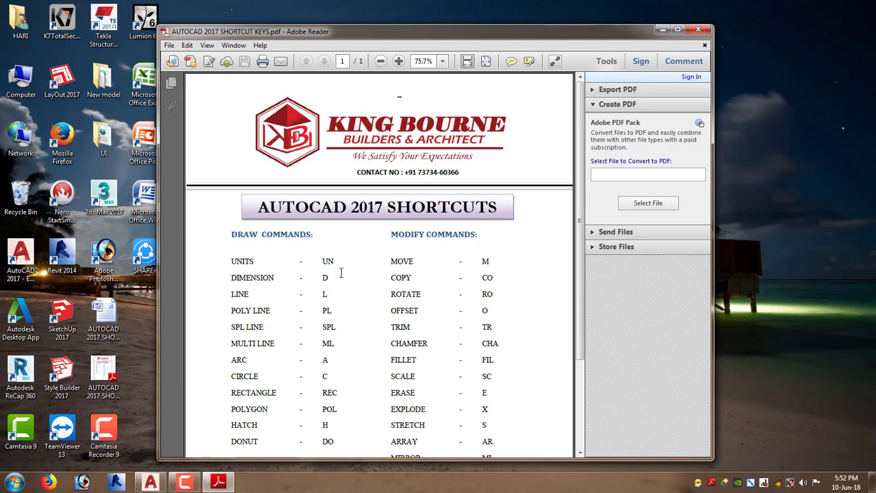
- Scroll through the PDF's shortcut list to modify commands such as MIRROR (MI), BREAK (BR) and JOIN (J)
{"action": "scroll", "coordinate": [342, 273], "scroll_direction": "down", "scroll_amount": 3}
{"action": "scroll", "coordinate": [342, 274], "scroll_direction": "down", "scroll_amount": 1}
{"action": "scroll", "coordinate": [342, 277], "scroll_direction": "up", "scroll_amount": 1}
{"action": "scroll", "coordinate": [343, 277], "scroll_direction": "up", "scroll_amount": 3}
{"action": "scroll", "coordinate": [399, 219], "scroll_direction": "down", "scroll_amount": 3}
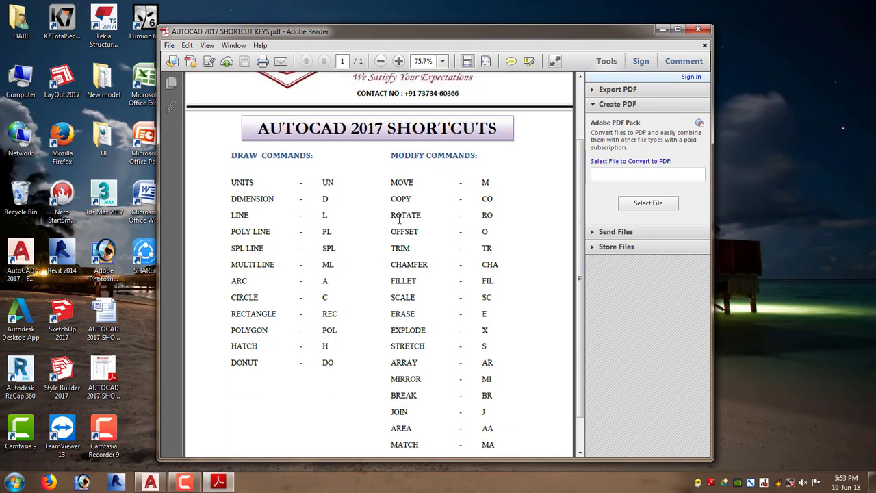
- Close the shortcut PDF, return to AutoCAD and pan the origin toward the lower left
{"action": "left_click", "coordinate": [698, 29]}
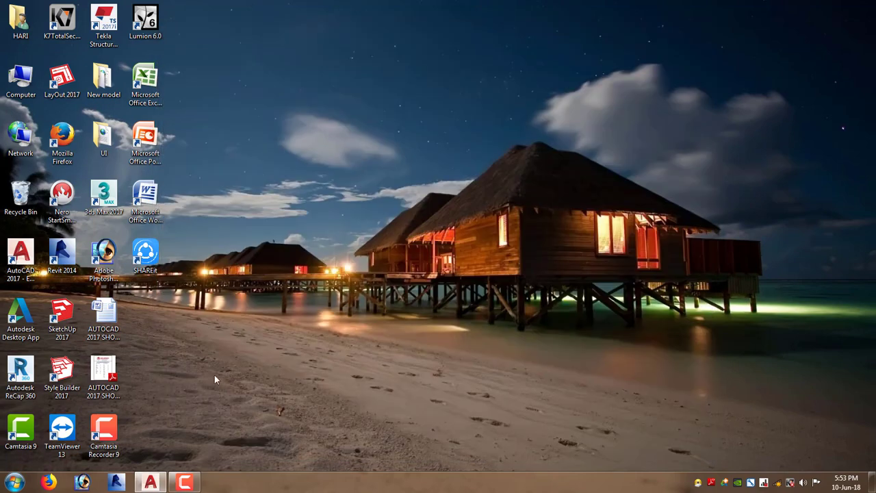
{"action": "left_click", "coordinate": [151, 481]}
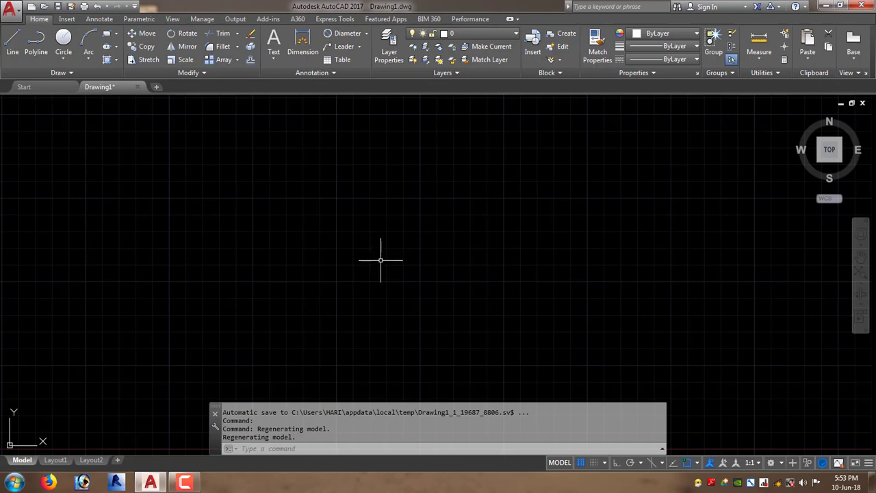
{"action": "scroll", "coordinate": [438, 219], "scroll_direction": "down", "scroll_amount": 2}
{"action": "scroll", "coordinate": [473, 206], "scroll_direction": "up", "scroll_amount": 2}
{"action": "scroll", "coordinate": [356, 236], "scroll_direction": "down", "scroll_amount": 2}
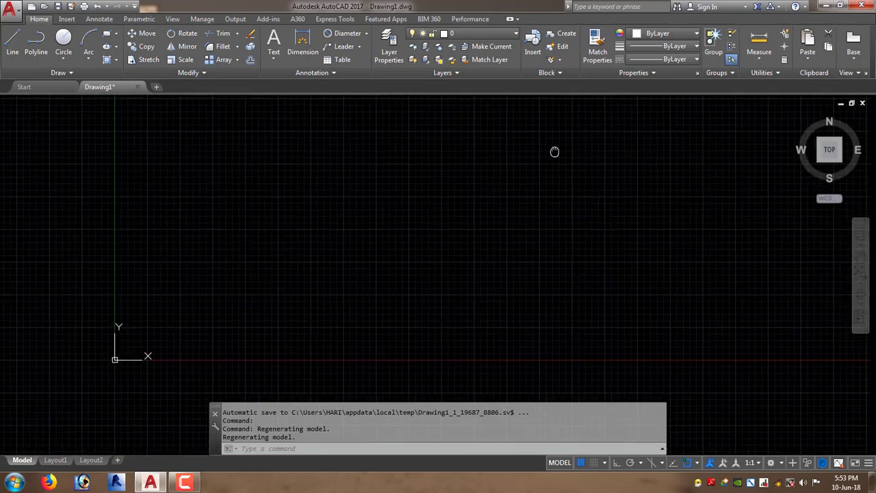
{"action": "middle_click_drag", "start_coordinate": [553, 150], "coordinate": [493, 219]}
- Draw a long horizontal line with the LINE command and Ortho (F8) on
{"action": "type", "text": "l"}
{"action": "key", "text": "Return"}
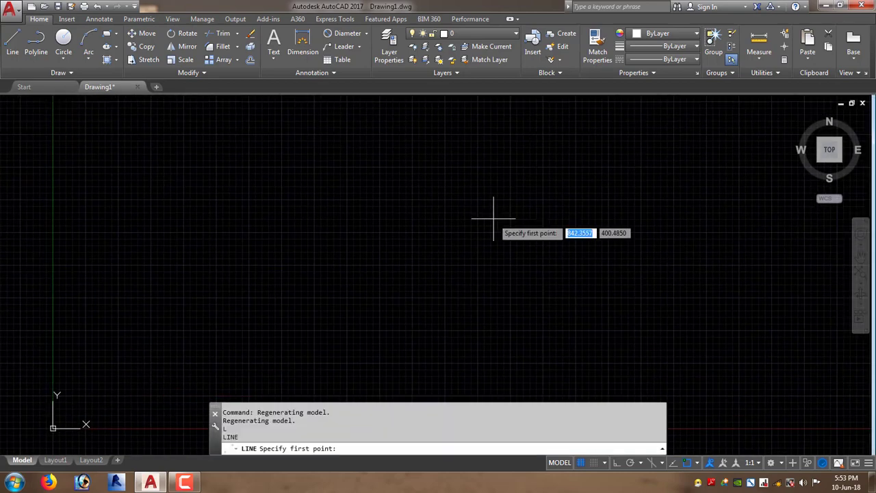
{"action": "left_click", "coordinate": [234, 232]}
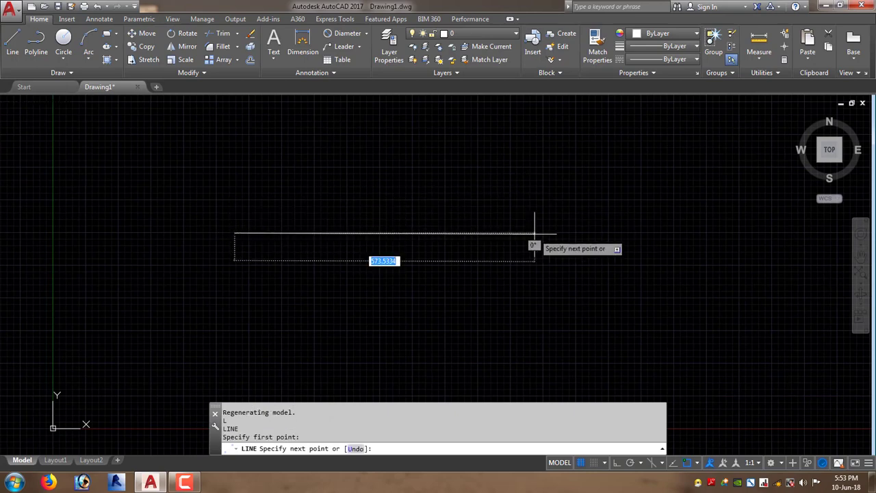
{"action": "key", "text": "F8"}
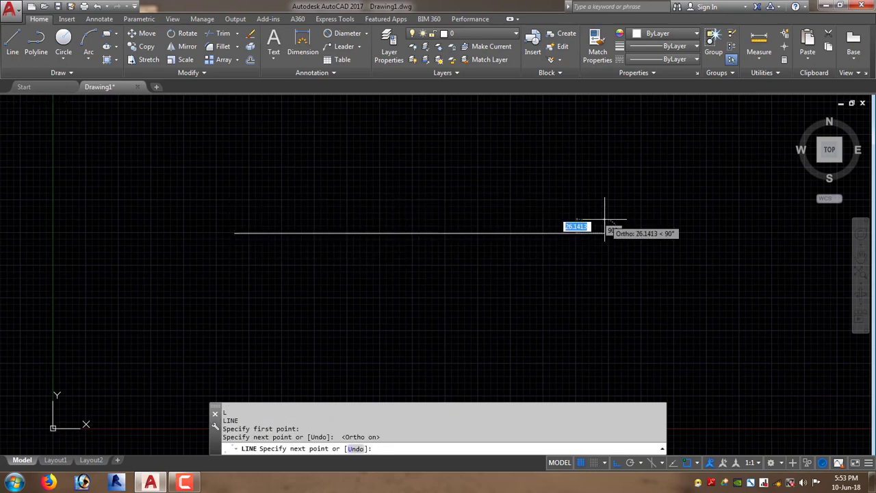
{"action": "left_click", "coordinate": [603, 231]}
{"action": "key", "text": "Return"}
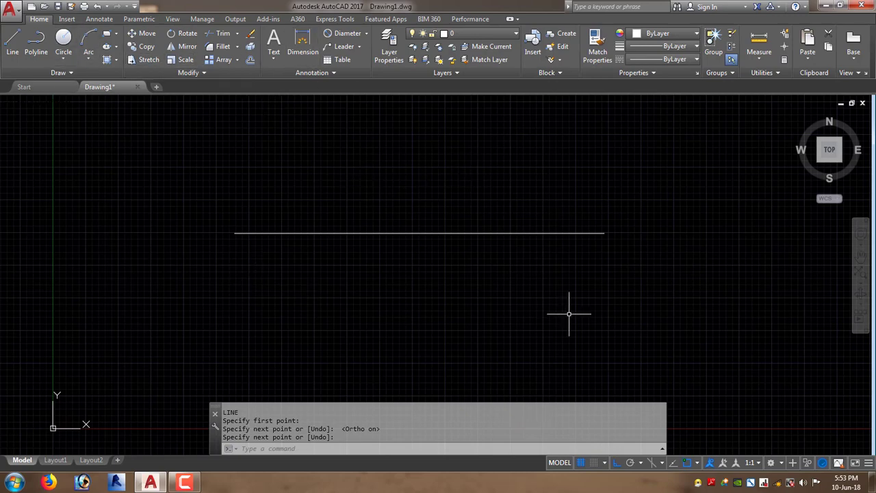
{"action": "scroll", "coordinate": [438, 271], "scroll_direction": "down", "scroll_amount": 2}
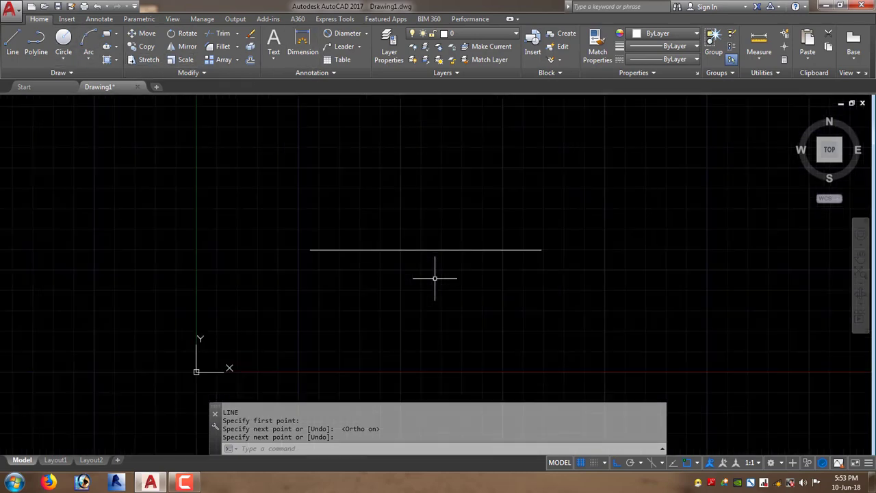
{"action": "middle_click_drag", "start_coordinate": [397, 280], "coordinate": [380, 291]}
{"action": "scroll", "coordinate": [380, 290], "scroll_direction": "up", "scroll_amount": 2}
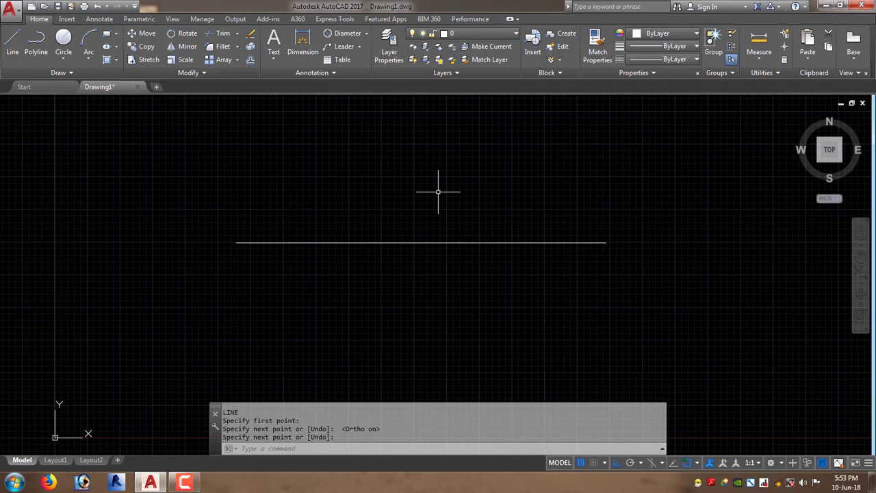
- Draw a second horizontal line above the first, shifted further right
{"action": "type", "text": "l"}
{"action": "key", "text": "Return"}
{"action": "left_click", "coordinate": [355, 172]}
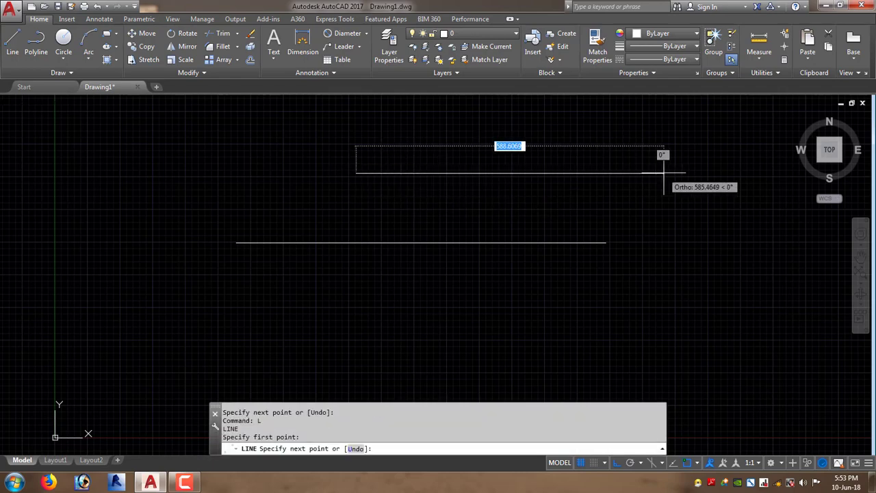
{"action": "left_click", "coordinate": [663, 173]}
{"action": "key", "text": "Return"}
{"action": "middle_click_drag", "start_coordinate": [710, 171], "coordinate": [678, 181]}
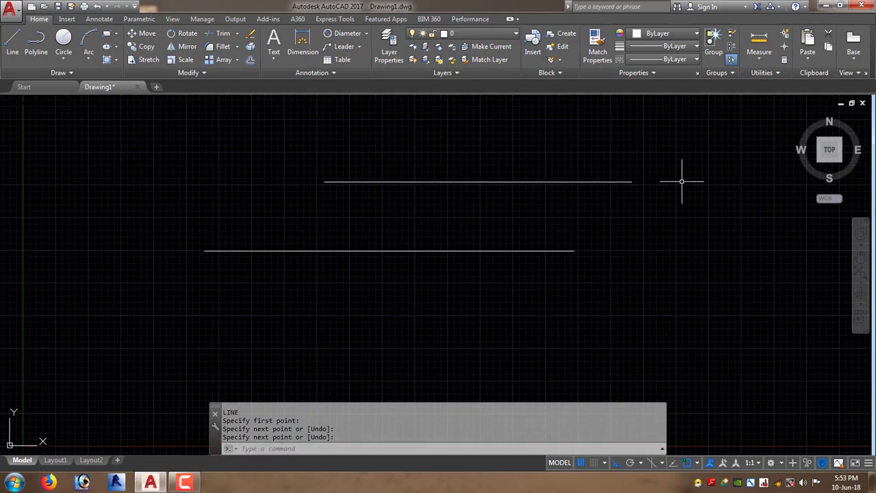
- Check the layer list with layer 0 kept current, and pan both lines toward the lower left
{"action": "left_click", "coordinate": [493, 34]}
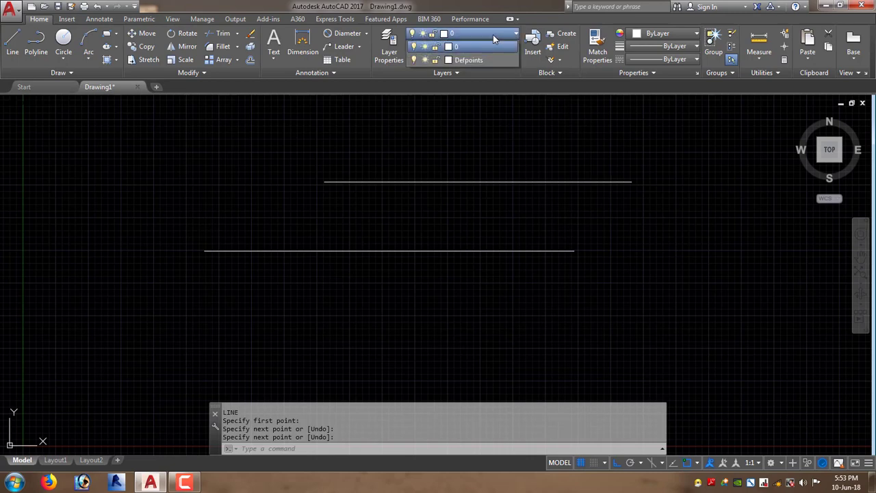
{"action": "left_click", "coordinate": [440, 46]}
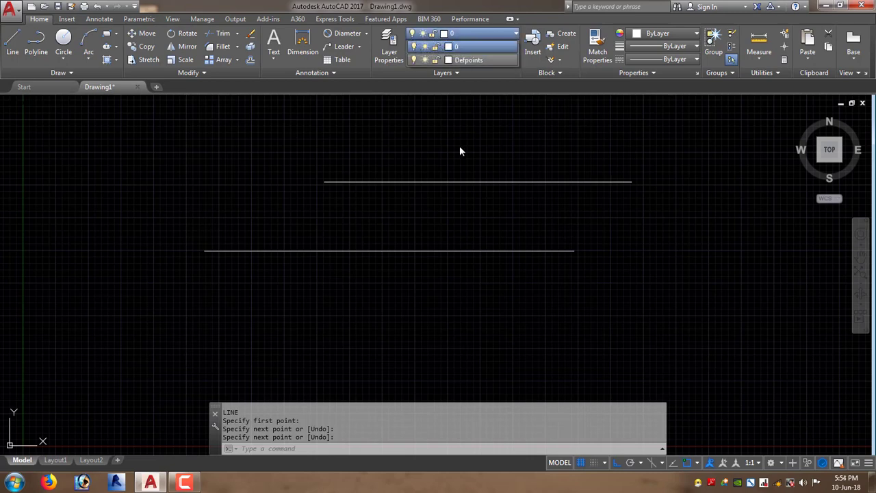
{"action": "middle_click_drag", "start_coordinate": [474, 163], "coordinate": [436, 174]}
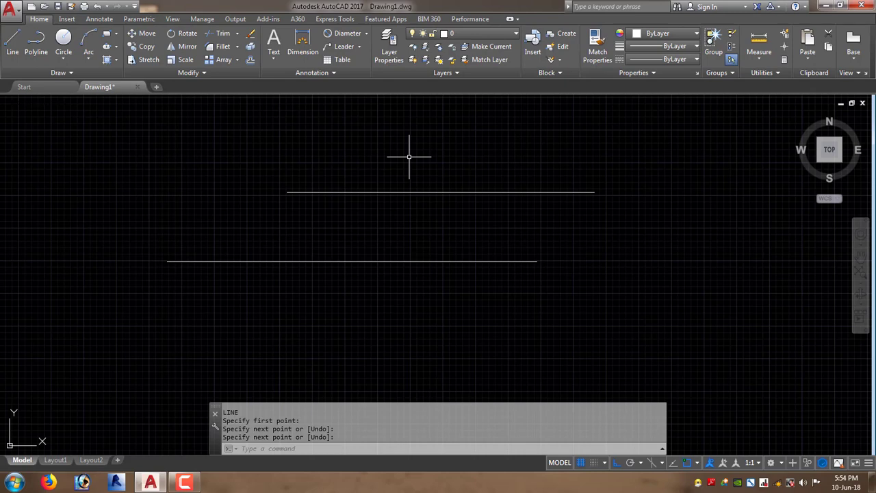
{"action": "scroll", "coordinate": [404, 154], "scroll_direction": "down", "scroll_amount": 1}
{"action": "middle_click_drag", "start_coordinate": [391, 182], "coordinate": [335, 235]}
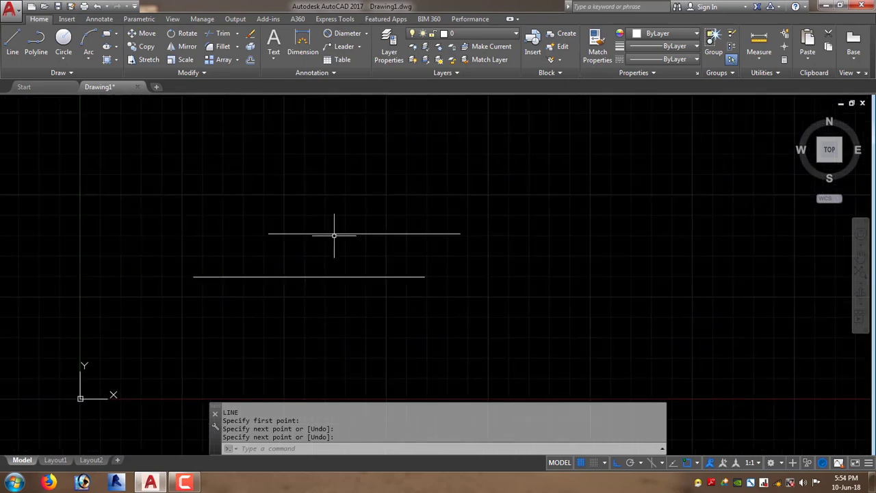
{"action": "scroll", "coordinate": [332, 234], "scroll_direction": "up", "scroll_amount": 1}
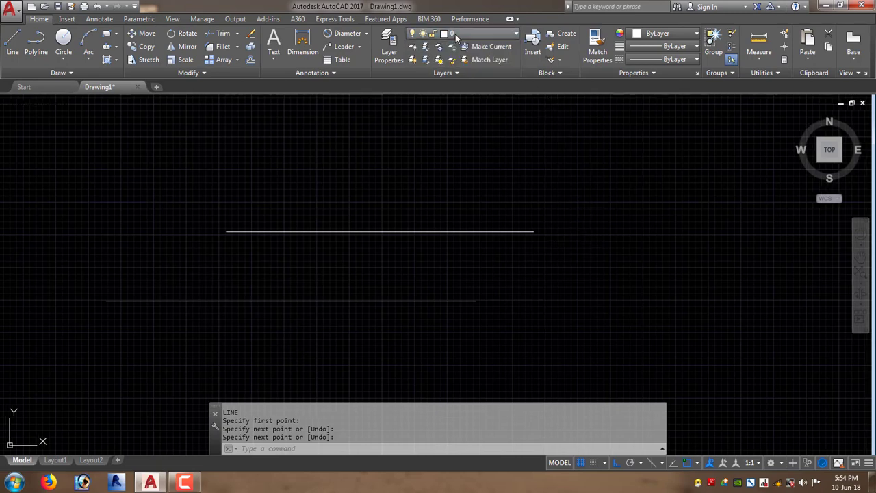
- In Layer Properties Manager, add new layers Layer1 and Layer2 with Alt+N
{"action": "left_click", "coordinate": [394, 59]}
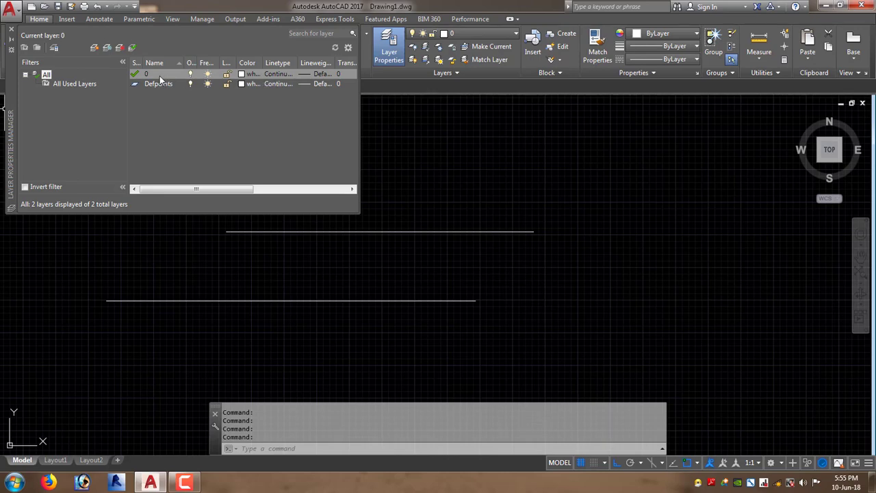
{"action": "double_click", "coordinate": [161, 84]}
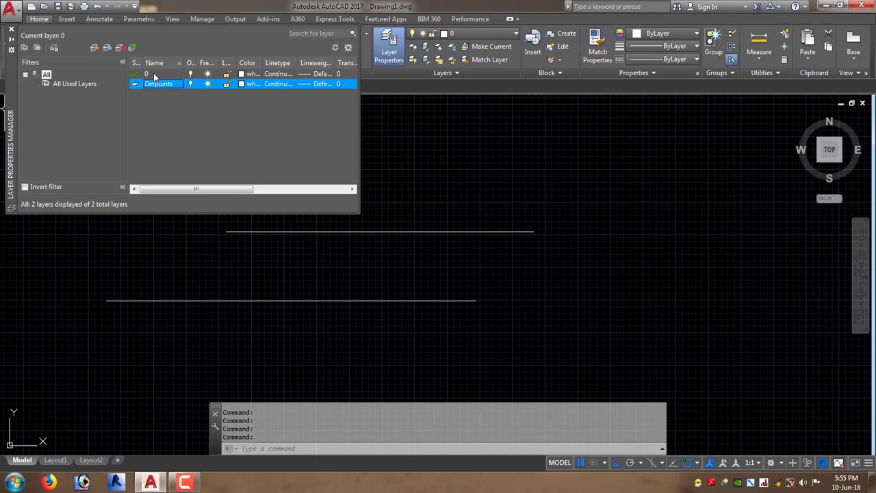
{"action": "key", "text": "alt+n"}
{"action": "key", "text": "alt+n"}
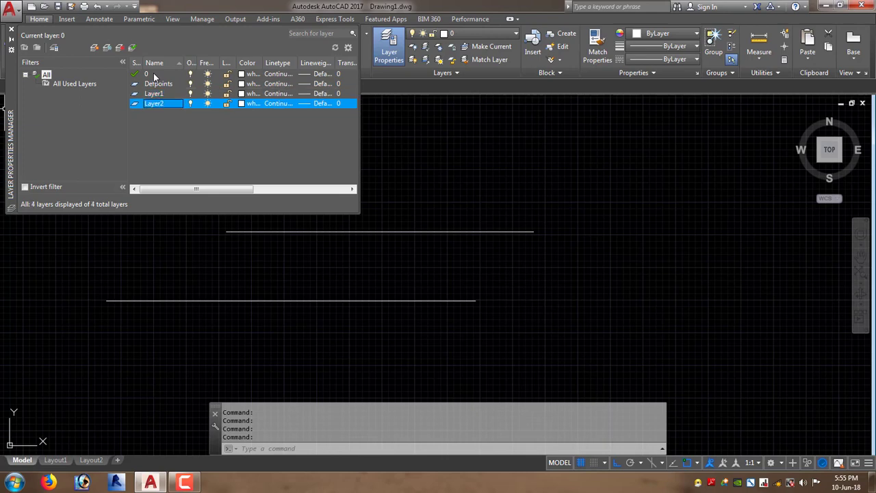
{"action": "key", "text": "alt+n"}
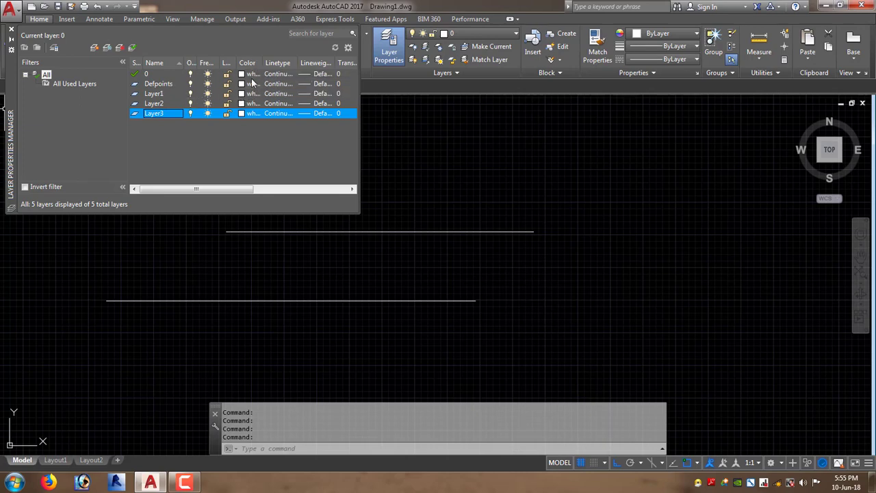
- Set Layer1's colour to orange, index colour 42
{"action": "left_click", "coordinate": [250, 94]}
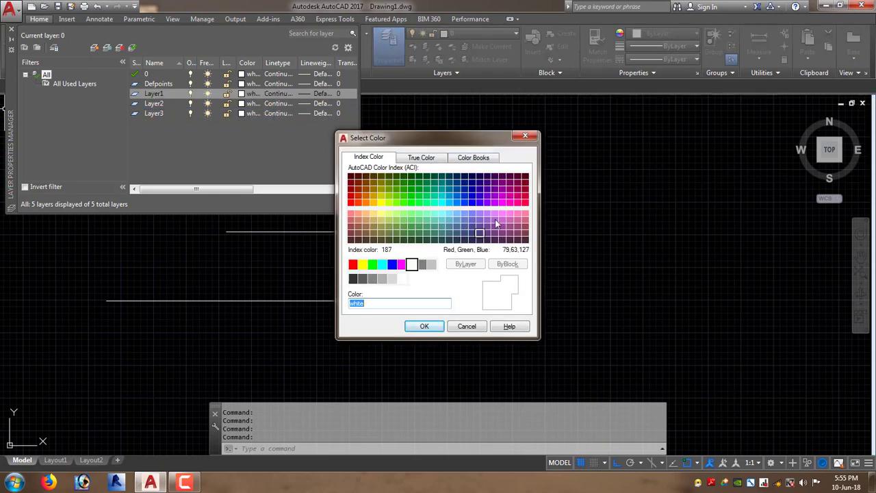
{"action": "left_click", "coordinate": [373, 196]}
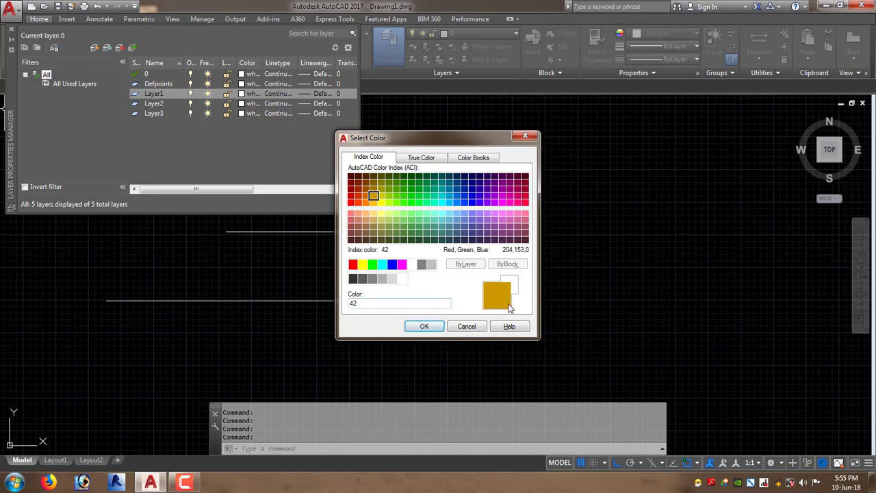
{"action": "left_click", "coordinate": [424, 326]}
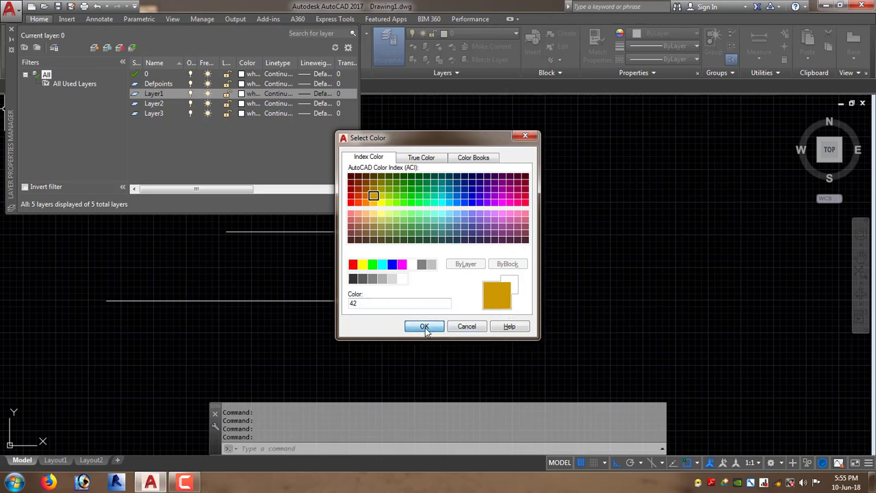
{"action": "left_click", "coordinate": [272, 96]}
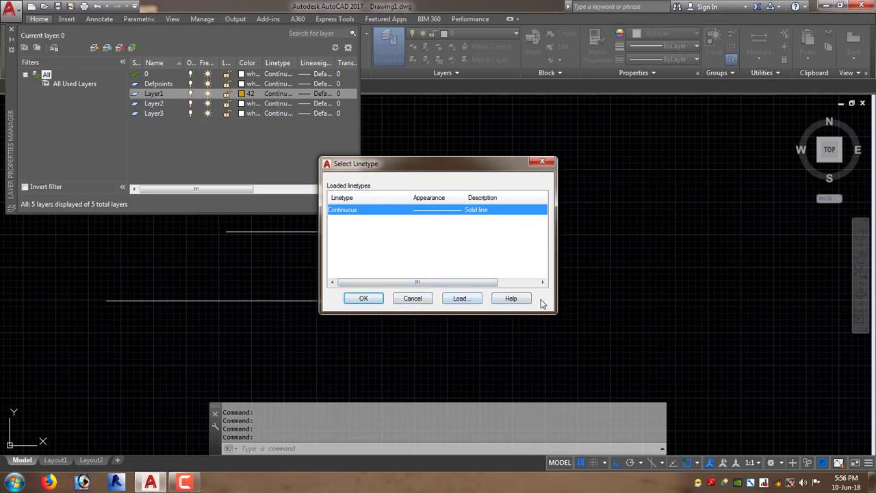
- Load the ACAD_ISO03W100 dashed linetype and assign it to Layer1
{"action": "left_click", "coordinate": [470, 300]}
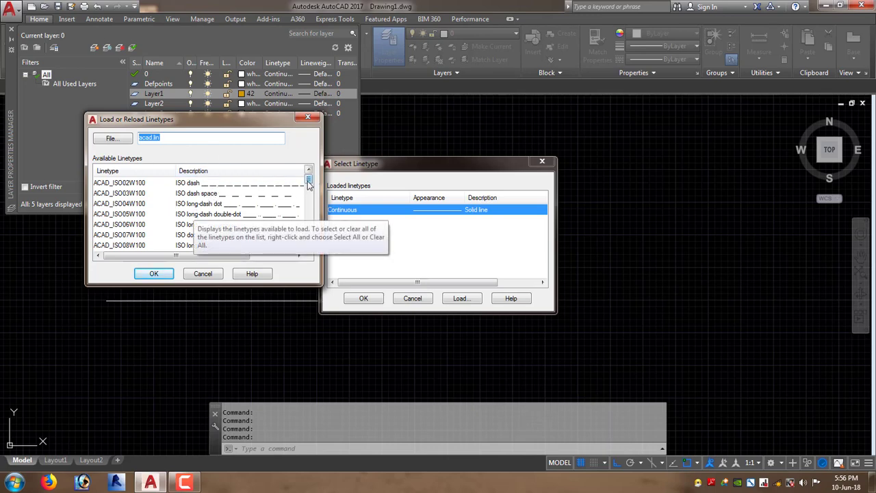
{"action": "scroll", "coordinate": [308, 180], "scroll_direction": "down", "scroll_amount": 2}
{"action": "scroll", "coordinate": [309, 180], "scroll_direction": "up", "scroll_amount": 1}
{"action": "scroll", "coordinate": [308, 180], "scroll_direction": "up", "scroll_amount": 1}
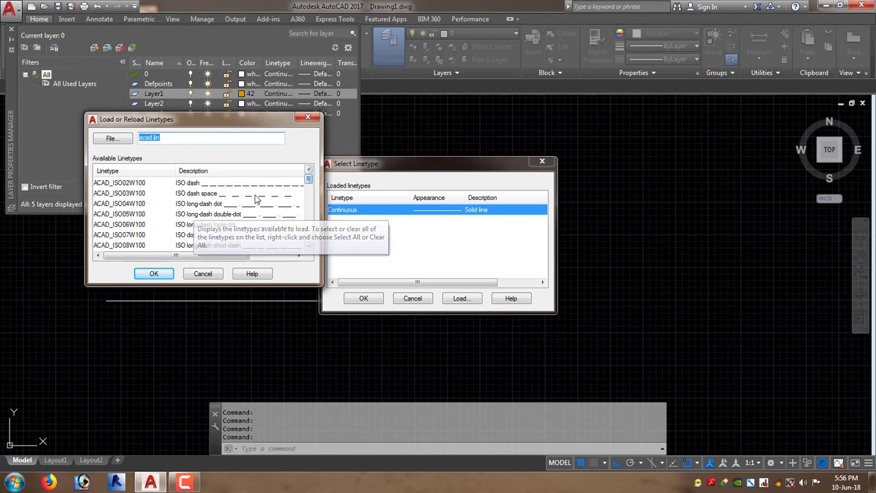
{"action": "left_click", "coordinate": [192, 195]}
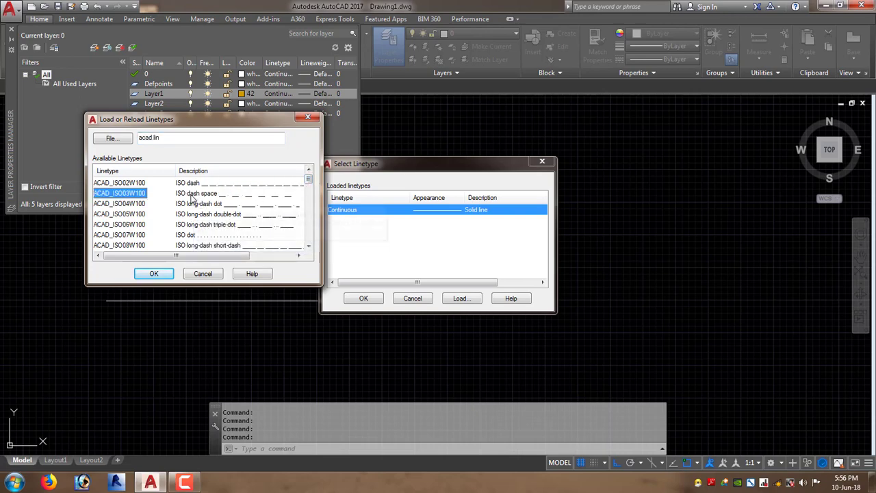
{"action": "left_click", "coordinate": [152, 276]}
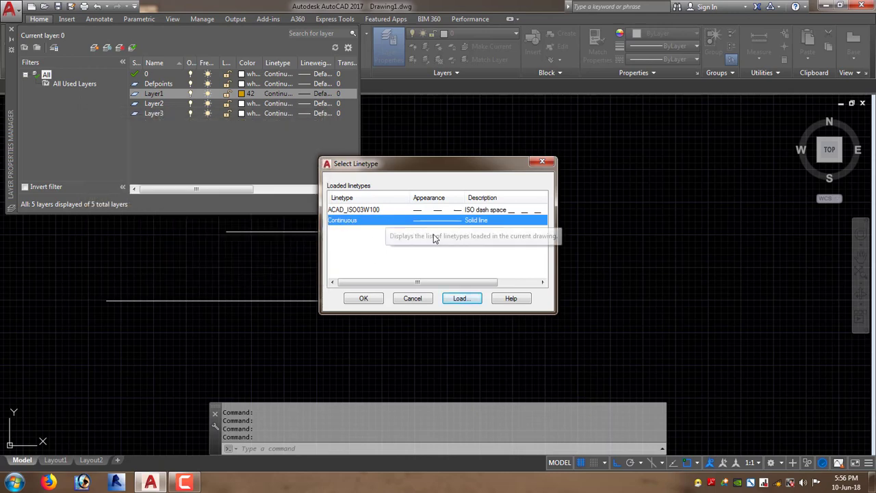
{"action": "left_click", "coordinate": [391, 210]}
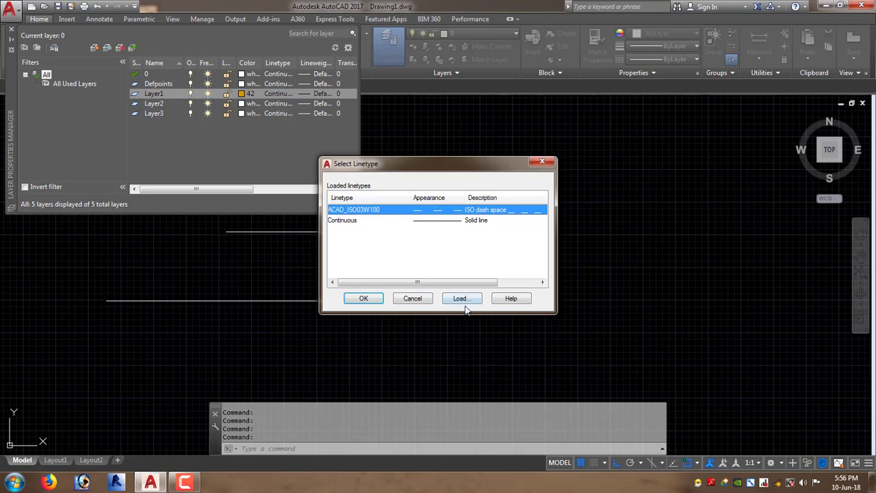
{"action": "left_click", "coordinate": [364, 298]}
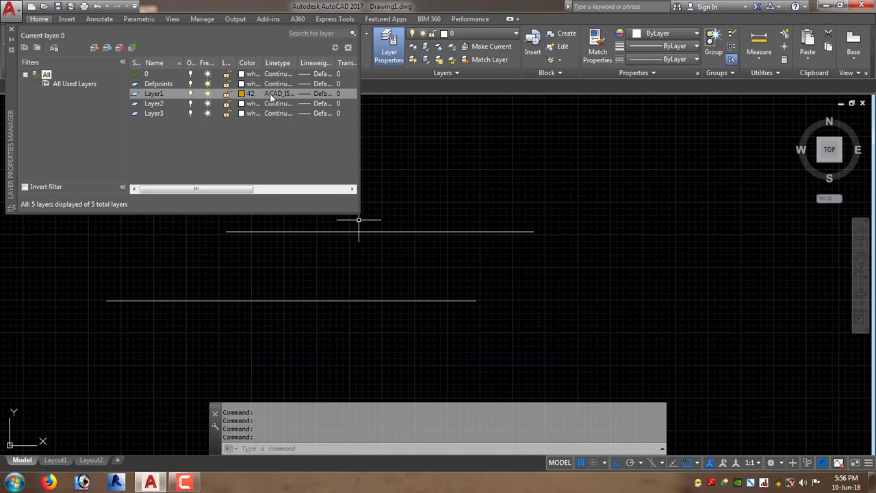
- Assign Layer1 a 0.30 mm lineweight
{"action": "left_click", "coordinate": [317, 95]}
{"action": "left_click", "coordinate": [401, 256]}
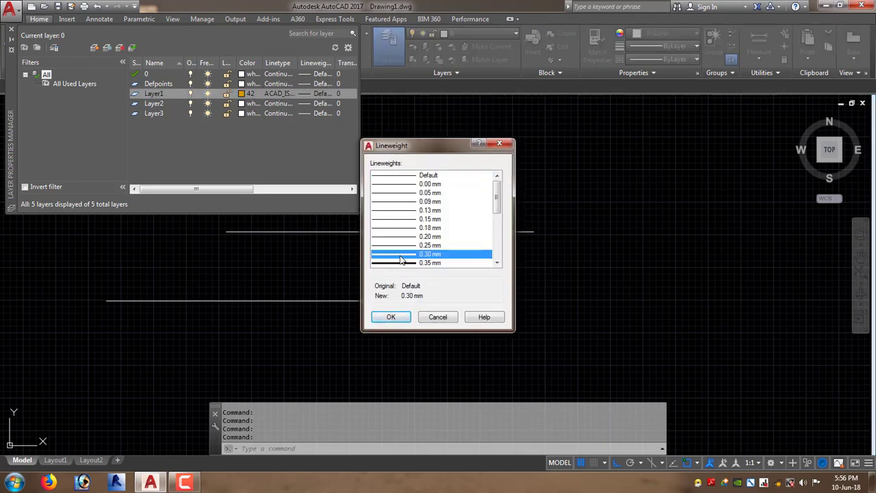
{"action": "left_click_drag", "start_coordinate": [497, 199], "coordinate": [497, 222]}
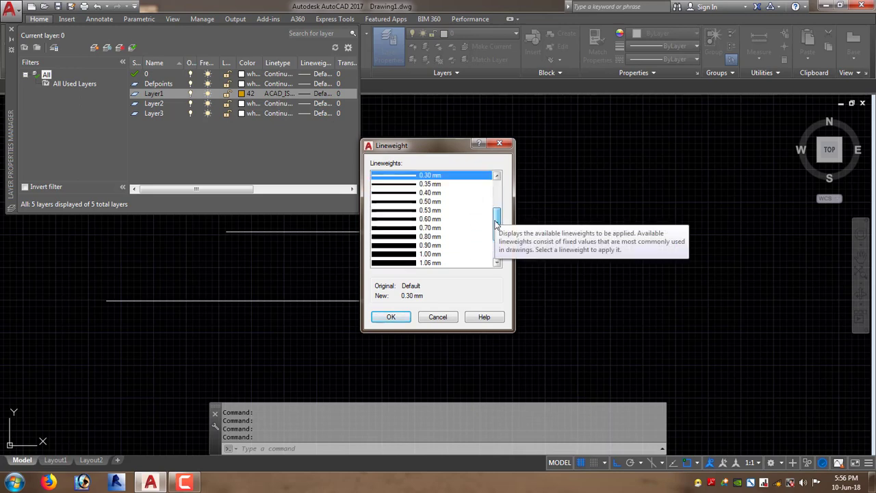
{"action": "scroll", "coordinate": [496, 222], "scroll_direction": "up", "scroll_amount": 3}
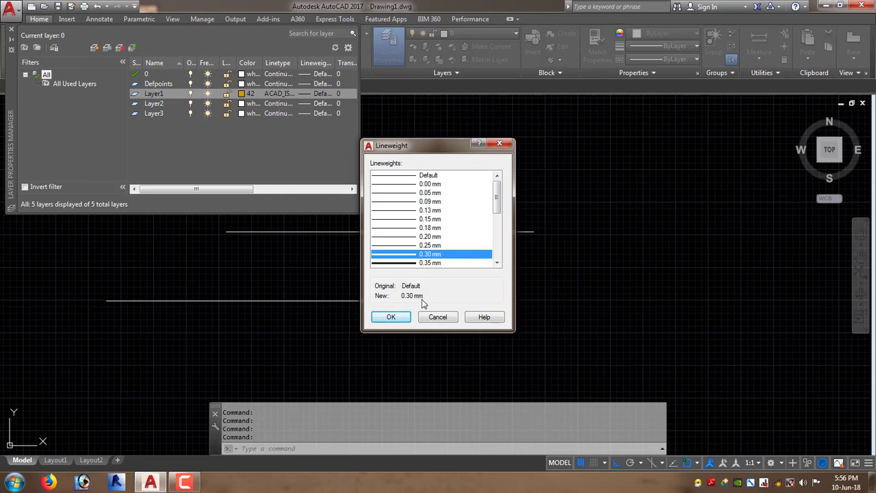
{"action": "left_click", "coordinate": [391, 316]}
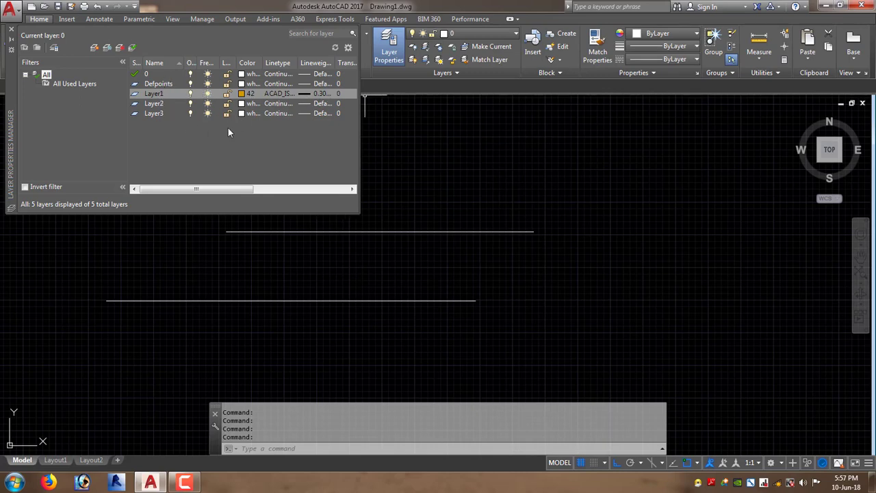
- Set Layer2's colour to olive, index colour 56
{"action": "left_click", "coordinate": [254, 104]}
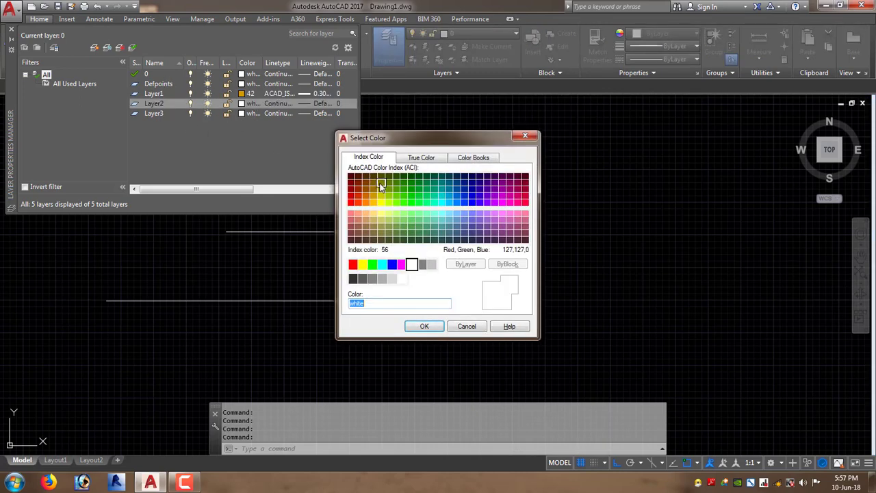
{"action": "left_click", "coordinate": [380, 182]}
{"action": "left_click", "coordinate": [425, 327]}
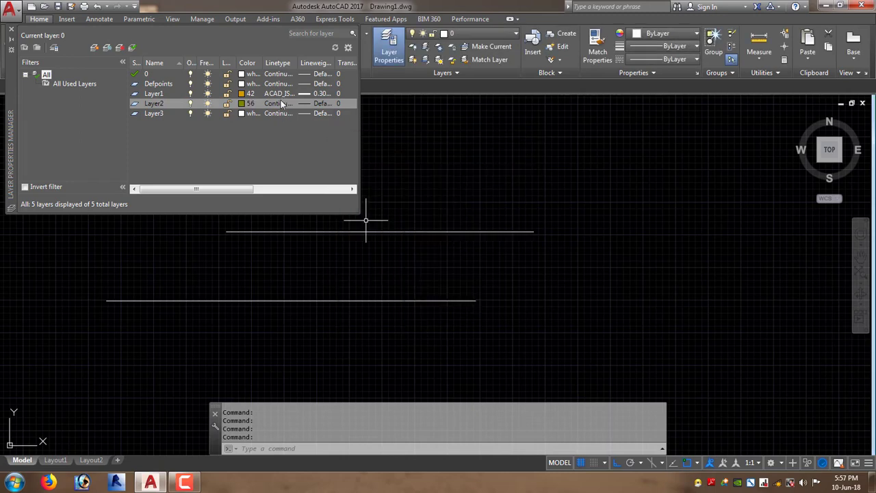
- Load the BATTING linetype and assign it to Layer2
{"action": "left_click", "coordinate": [281, 104]}
{"action": "left_click", "coordinate": [416, 299]}
{"action": "left_click", "coordinate": [277, 103]}
{"action": "left_click", "coordinate": [460, 298]}
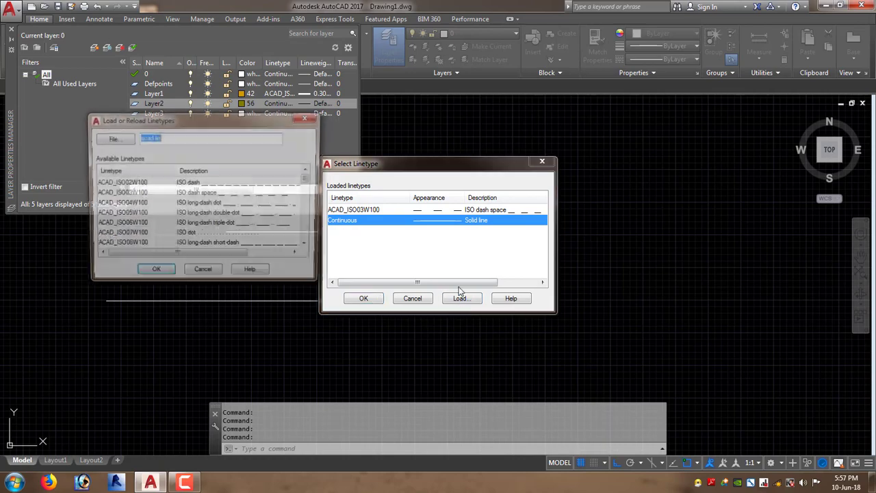
{"action": "scroll", "coordinate": [264, 230], "scroll_direction": "down", "scroll_amount": 3}
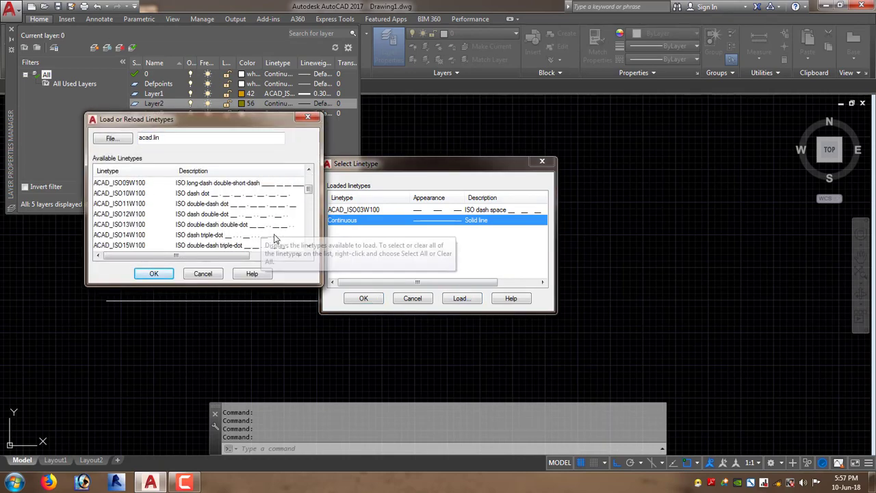
{"action": "left_click", "coordinate": [106, 224]}
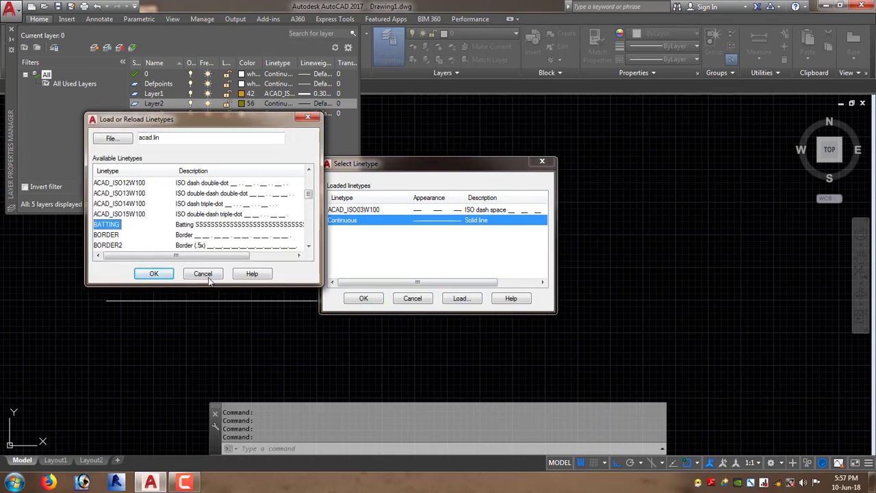
{"action": "left_click", "coordinate": [154, 274]}
{"action": "left_click", "coordinate": [449, 220]}
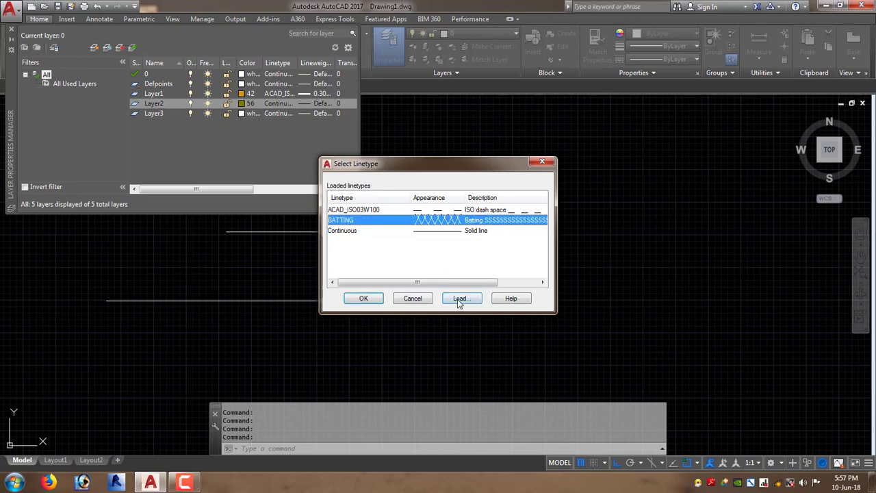
{"action": "left_click", "coordinate": [367, 299]}
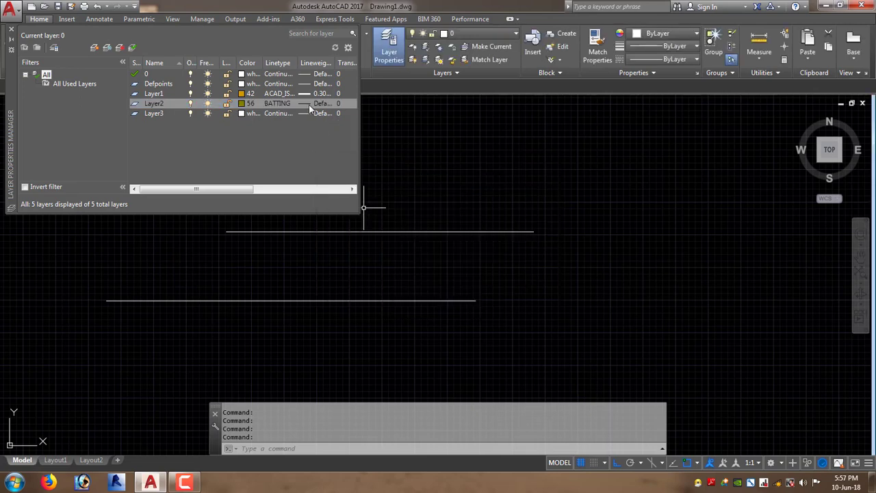
- Set Layer3's colour to index colour 22
{"action": "left_click", "coordinate": [244, 114]}
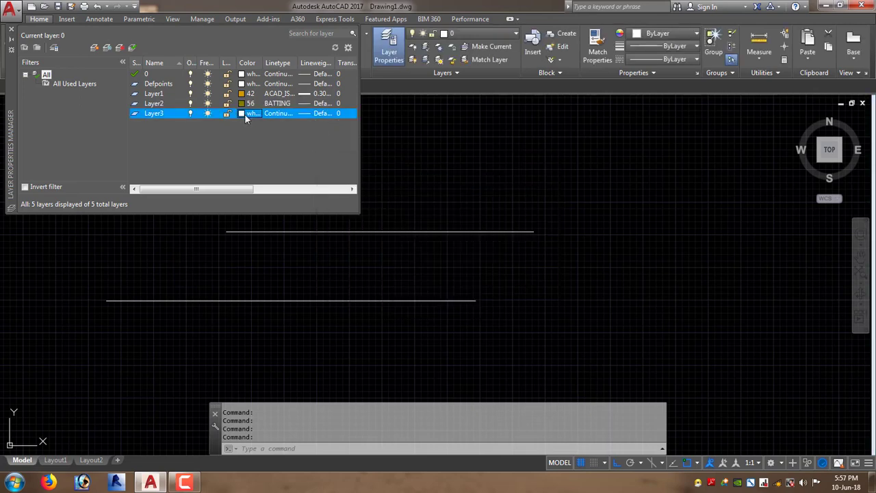
{"action": "left_click", "coordinate": [357, 196]}
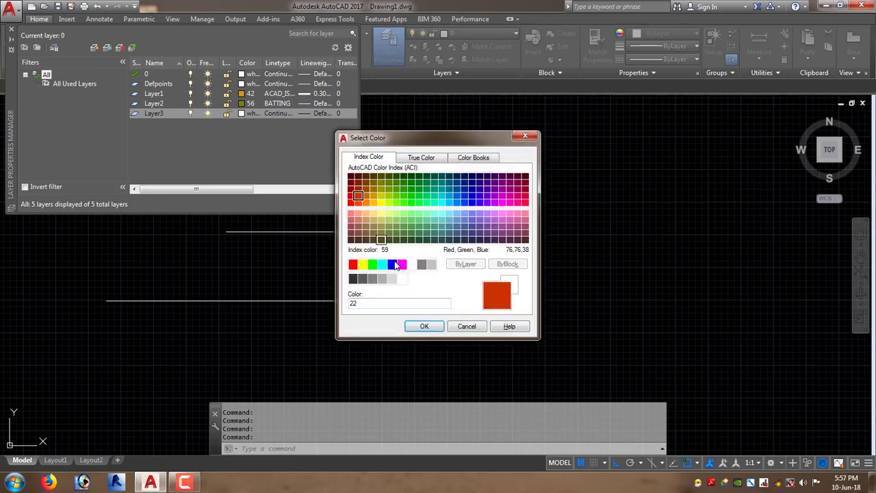
{"action": "left_click", "coordinate": [423, 326]}
- Load the GAS_LINE linetype and assign it to Layer3
{"action": "left_click", "coordinate": [280, 114]}
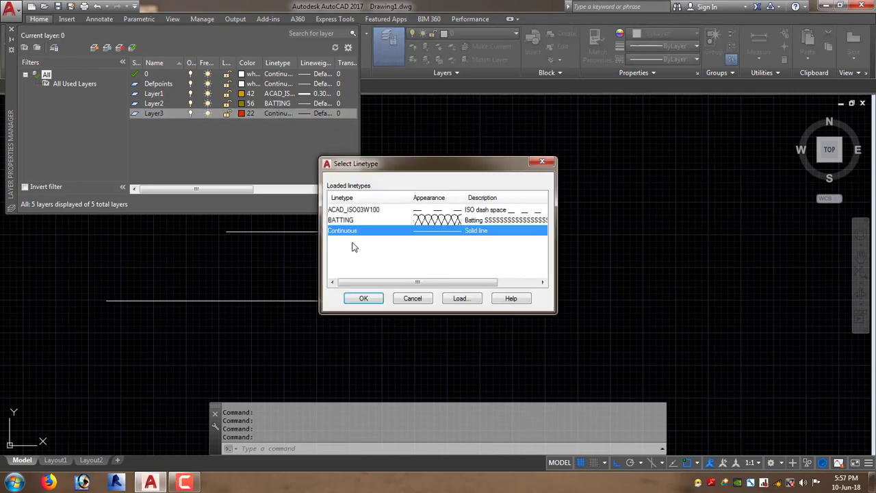
{"action": "left_click", "coordinate": [460, 297]}
{"action": "scroll", "coordinate": [279, 212], "scroll_direction": "down", "scroll_amount": 5}
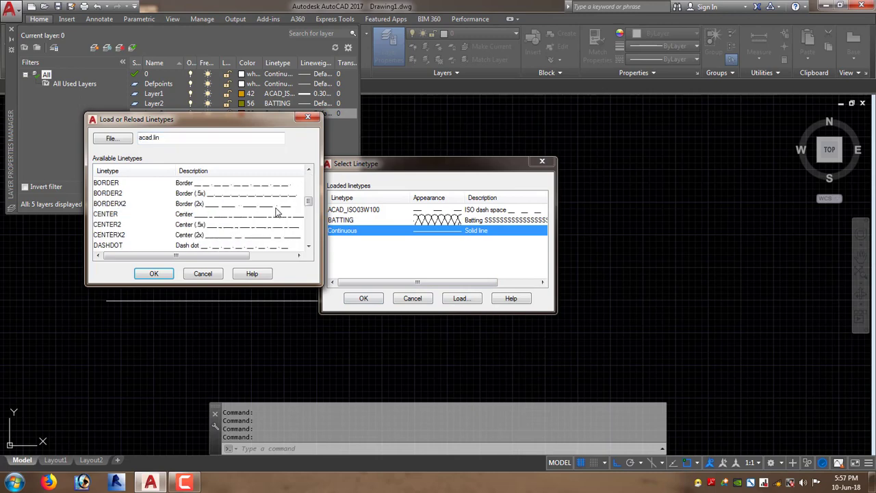
{"action": "scroll", "coordinate": [277, 212], "scroll_direction": "up", "scroll_amount": 1}
{"action": "scroll", "coordinate": [275, 212], "scroll_direction": "down", "scroll_amount": 2}
{"action": "scroll", "coordinate": [274, 212], "scroll_direction": "down", "scroll_amount": 4}
{"action": "scroll", "coordinate": [274, 212], "scroll_direction": "down", "scroll_amount": 1}
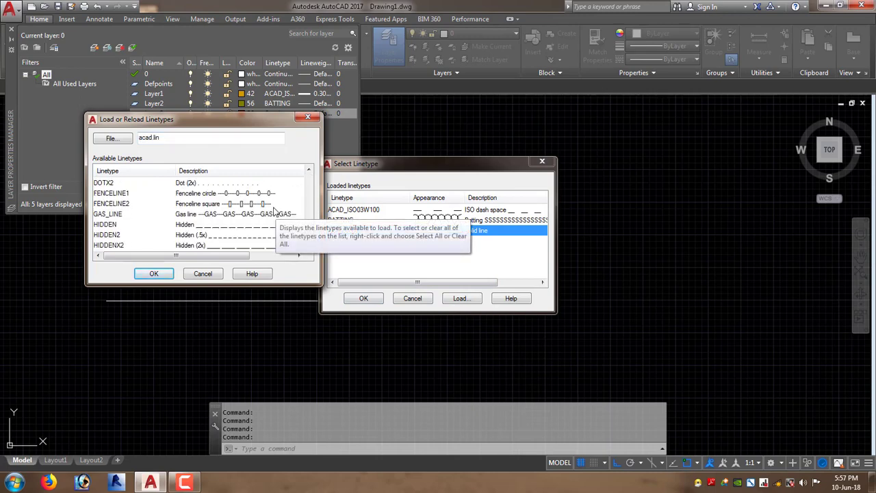
{"action": "left_click", "coordinate": [273, 212]}
{"action": "left_click", "coordinate": [137, 275]}
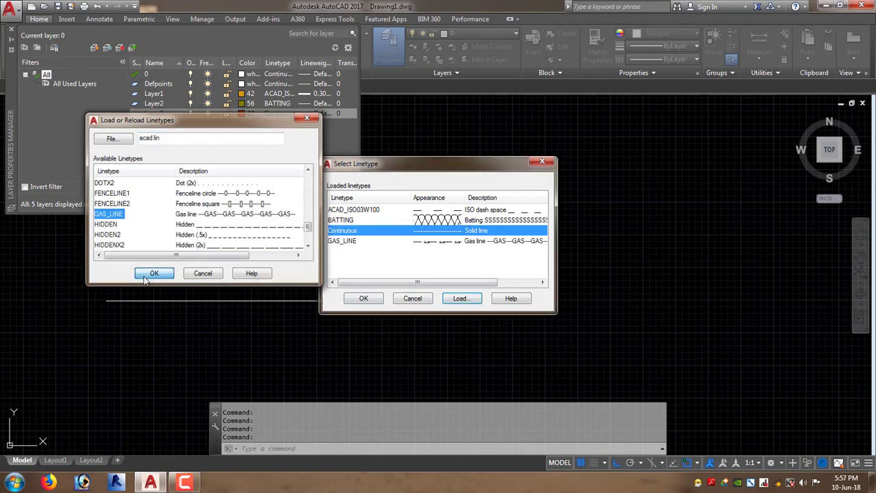
{"action": "left_click", "coordinate": [464, 242]}
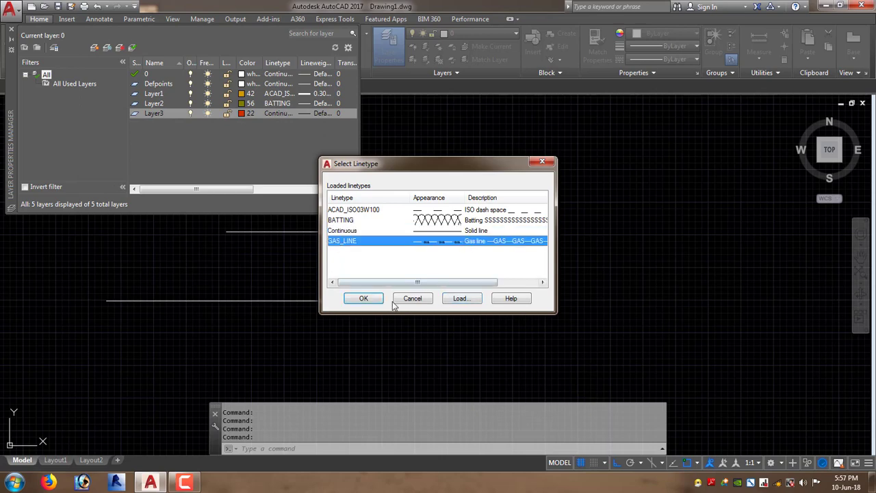
{"action": "left_click", "coordinate": [365, 298]}
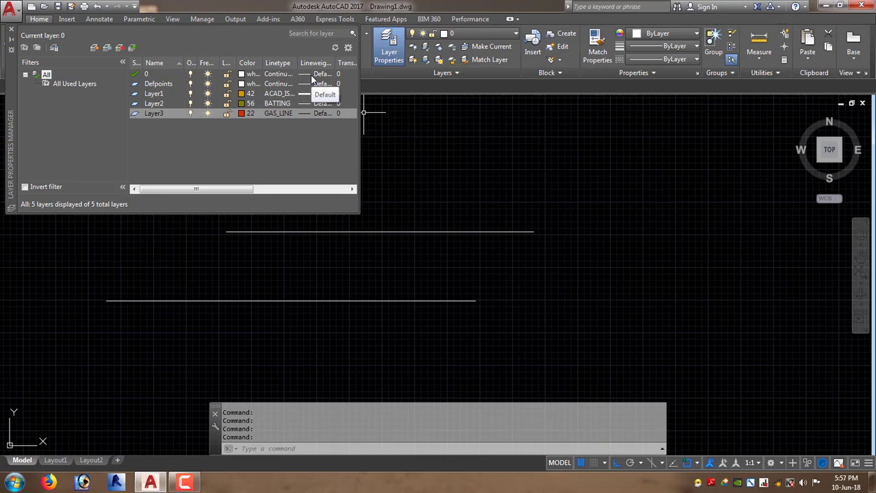
- Make Layer2 current and draw a horizontal line on it with LINE
{"action": "double_click", "coordinate": [136, 105]}
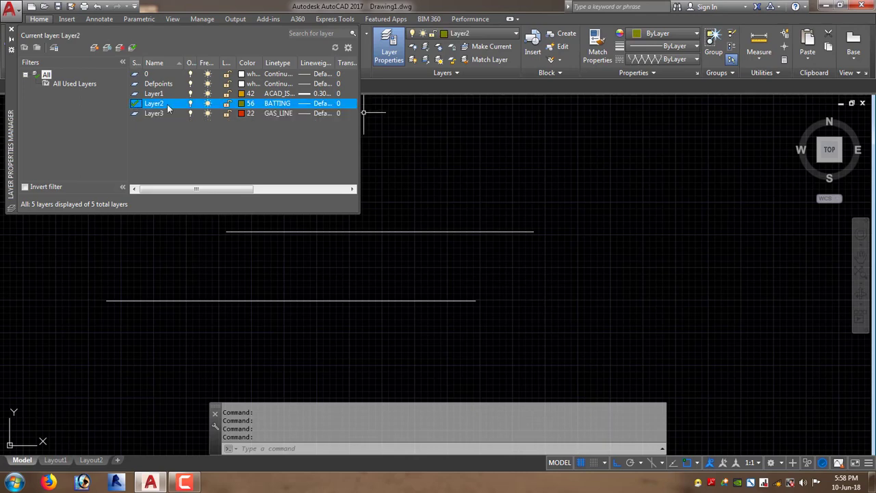
{"action": "left_click", "coordinate": [469, 145]}
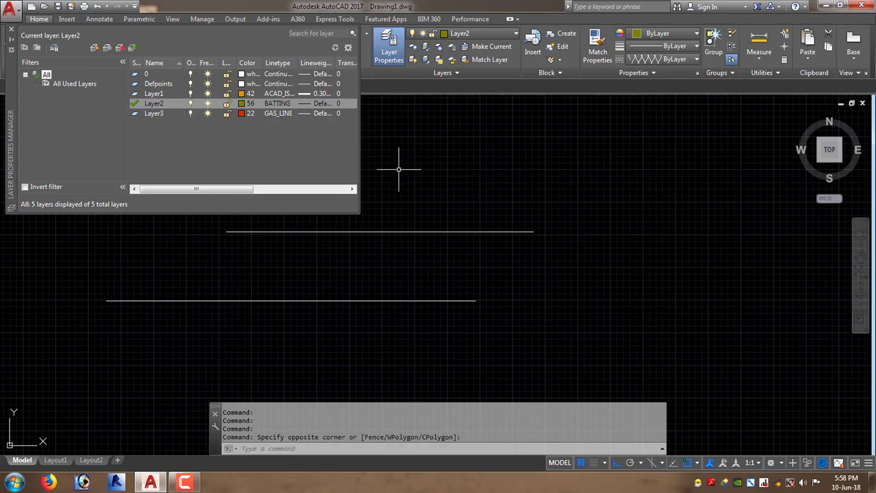
{"action": "type", "text": "L"}
{"action": "key", "text": "Return"}
{"action": "left_click", "coordinate": [408, 189]}
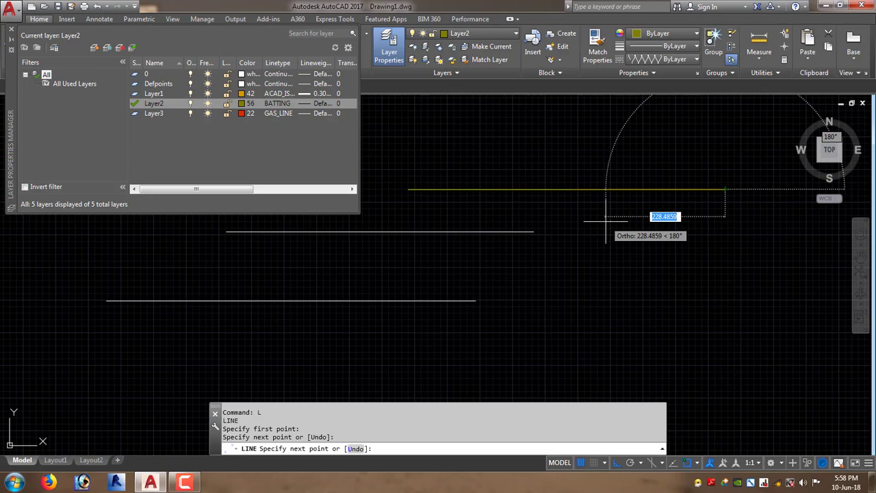
{"action": "key", "text": "Escape"}
- Zoom in and select the new line to inspect its olive batting pattern, then zoom back out
{"action": "scroll", "coordinate": [567, 182], "scroll_direction": "up", "scroll_amount": 5}
{"action": "scroll", "coordinate": [522, 340], "scroll_direction": "up", "scroll_amount": 3}
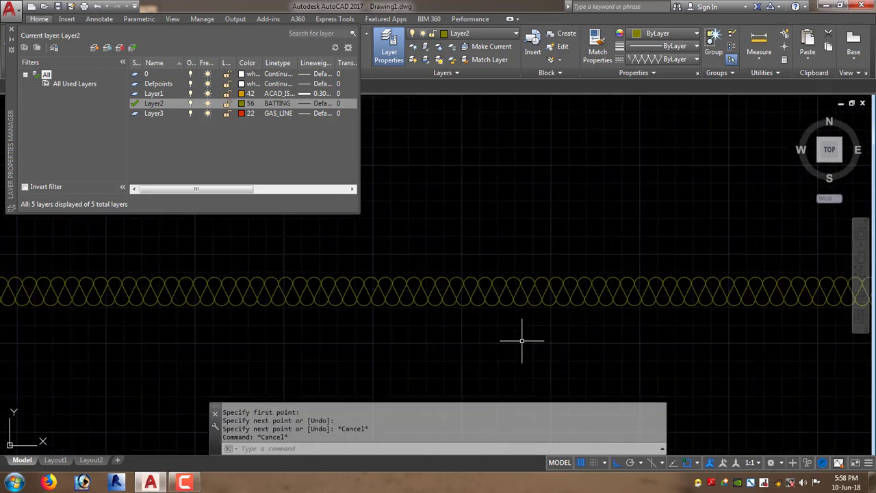
{"action": "scroll", "coordinate": [518, 342], "scroll_direction": "up", "scroll_amount": 2}
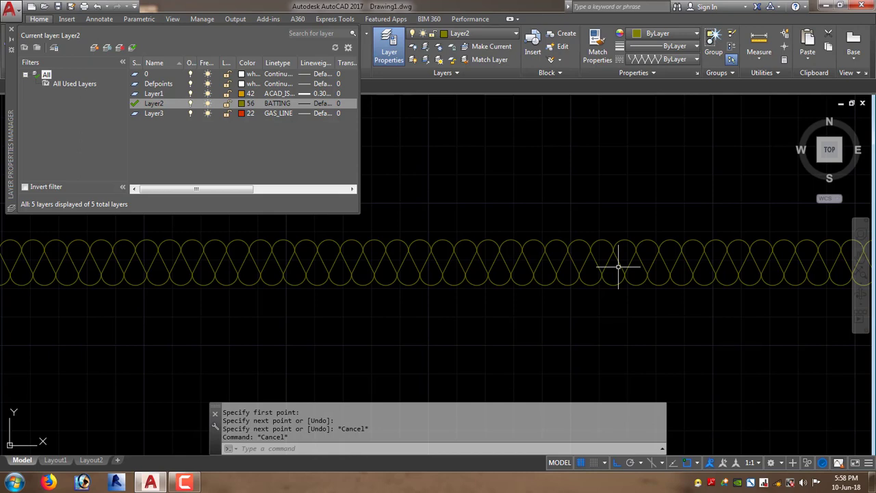
{"action": "left_click_drag", "start_coordinate": [622, 234], "coordinate": [511, 348]}
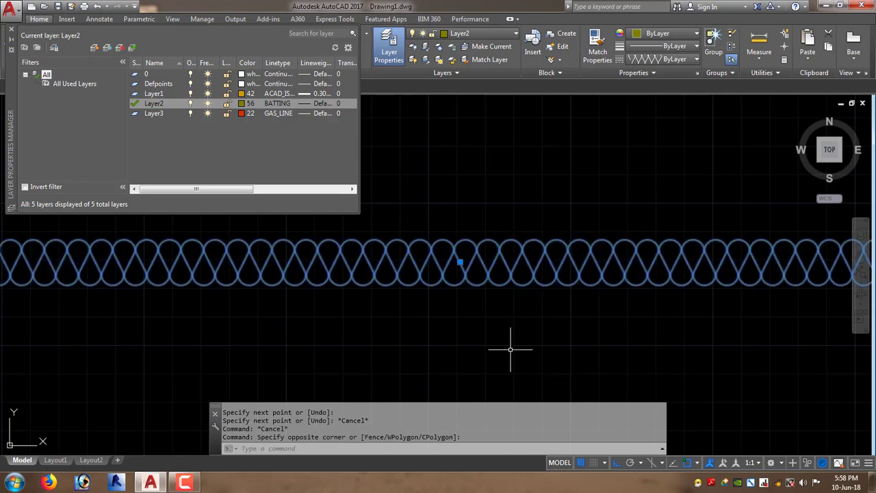
{"action": "key", "text": "Escape"}
{"action": "key", "text": "Escape"}
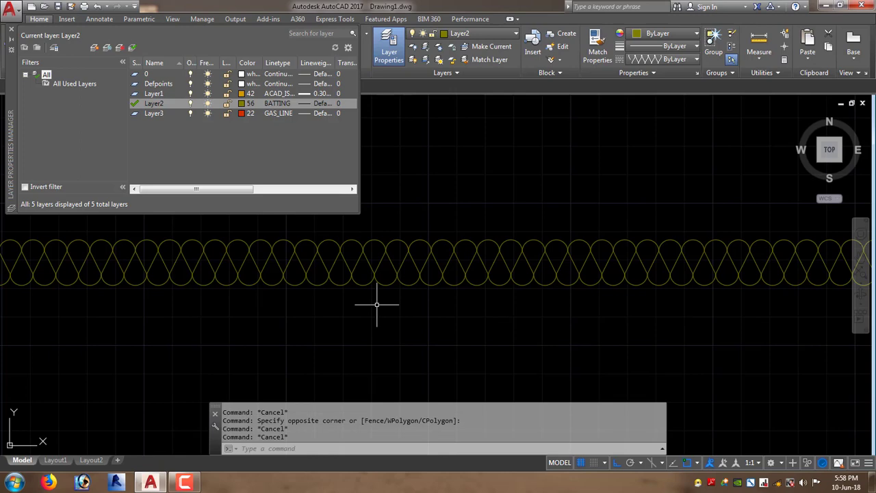
{"action": "scroll", "coordinate": [377, 304], "scroll_direction": "down", "scroll_amount": 5}
{"action": "middle_click_drag", "start_coordinate": [467, 284], "coordinate": [528, 300]}
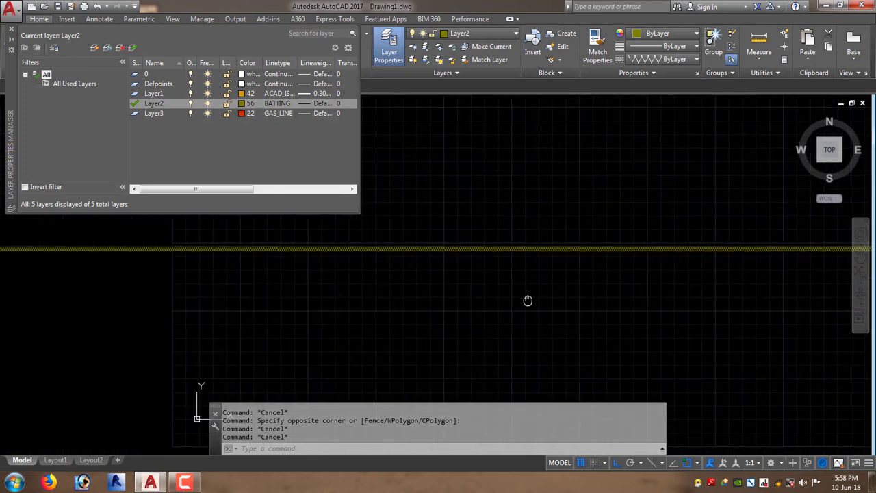
{"action": "scroll", "coordinate": [463, 299], "scroll_direction": "down", "scroll_amount": 1}
{"action": "scroll", "coordinate": [335, 307], "scroll_direction": "down", "scroll_amount": 2}
{"action": "scroll", "coordinate": [424, 293], "scroll_direction": "down", "scroll_amount": 1}
{"action": "scroll", "coordinate": [423, 295], "scroll_direction": "up", "scroll_amount": 2}
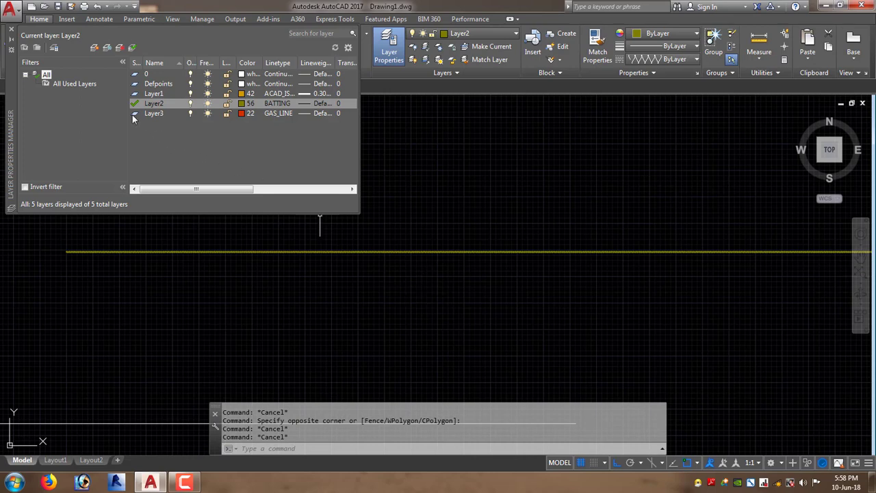
- Make Layer3 current and draw a long horizontal line from left to right
{"action": "double_click", "coordinate": [132, 114]}
{"action": "mouse_move", "coordinate": [472, 220]}
{"action": "middle_mouse_down"}
{"action": "mouse_move", "coordinate": [425, 237]}
{"action": "mouse_move", "coordinate": [354, 308]}
{"action": "middle_mouse_up"}
{"action": "type", "text": "L"}
{"action": "key", "text": "Return"}
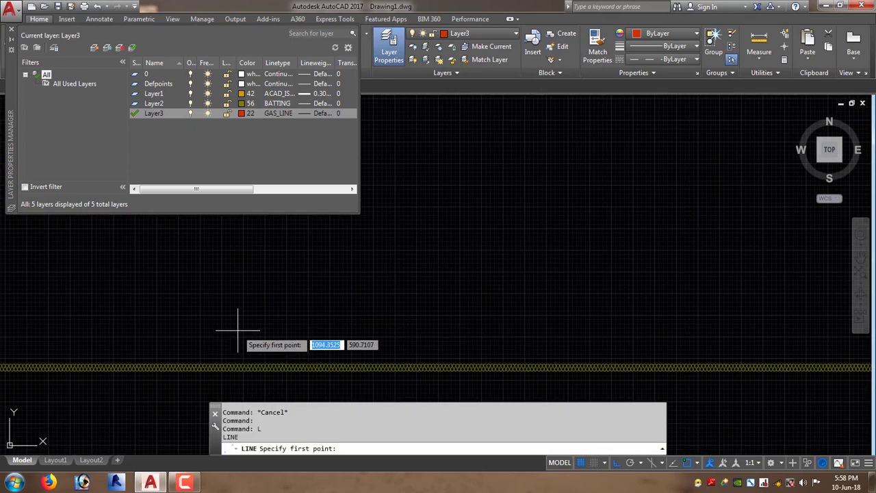
{"action": "left_click", "coordinate": [239, 330]}
{"action": "left_click", "coordinate": [798, 331]}
{"action": "key", "text": "Return"}
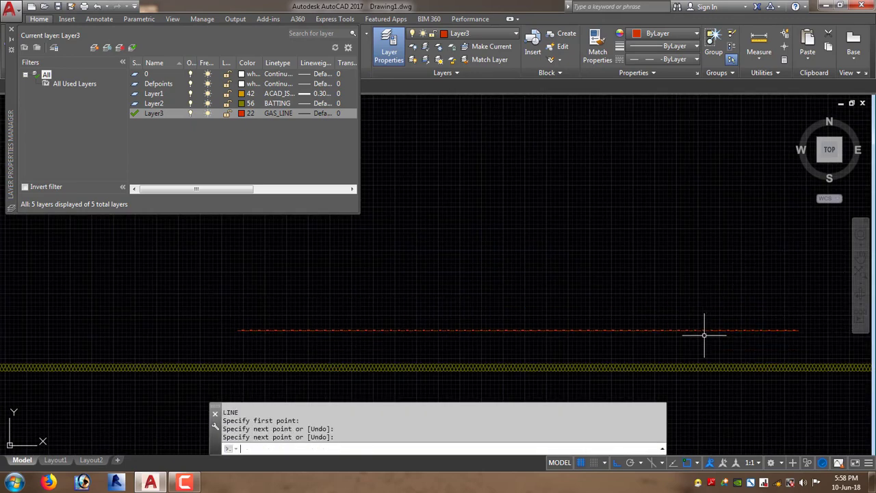
- Zoom and pan to inspect the line's GAS_LINE pattern with repeating GAS labels
{"action": "scroll", "coordinate": [600, 290], "scroll_direction": "up", "scroll_amount": 2}
{"action": "scroll", "coordinate": [659, 385], "scroll_direction": "up", "scroll_amount": 3}
{"action": "middle_click_drag", "start_coordinate": [659, 385], "coordinate": [512, 249]}
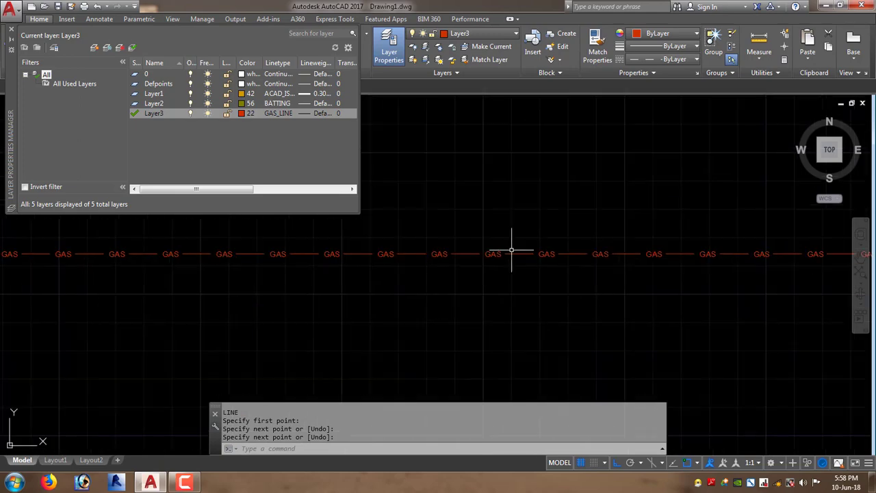
{"action": "scroll", "coordinate": [511, 252], "scroll_direction": "up", "scroll_amount": 2}
{"action": "scroll", "coordinate": [510, 252], "scroll_direction": "down", "scroll_amount": 3}
{"action": "scroll", "coordinate": [512, 248], "scroll_direction": "down", "scroll_amount": 4}
{"action": "scroll", "coordinate": [518, 261], "scroll_direction": "up", "scroll_amount": 5}
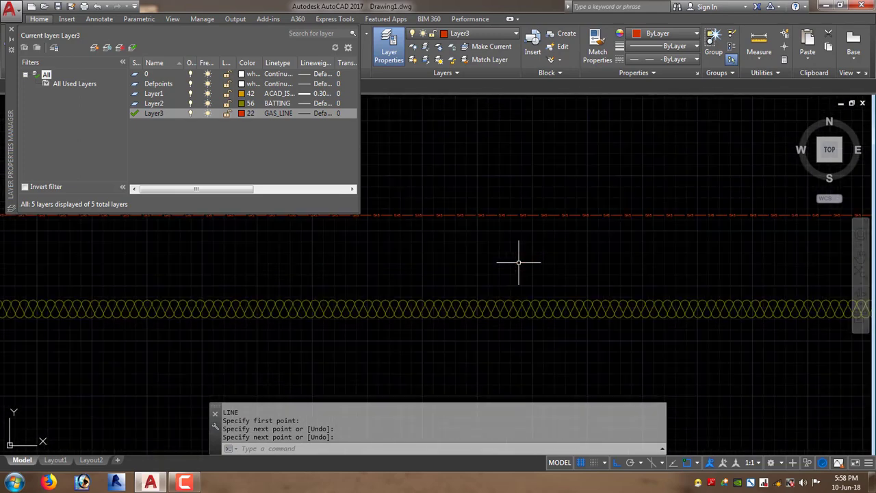
{"action": "scroll", "coordinate": [520, 243], "scroll_direction": "up", "scroll_amount": 2}
{"action": "scroll", "coordinate": [572, 176], "scroll_direction": "up", "scroll_amount": 4}
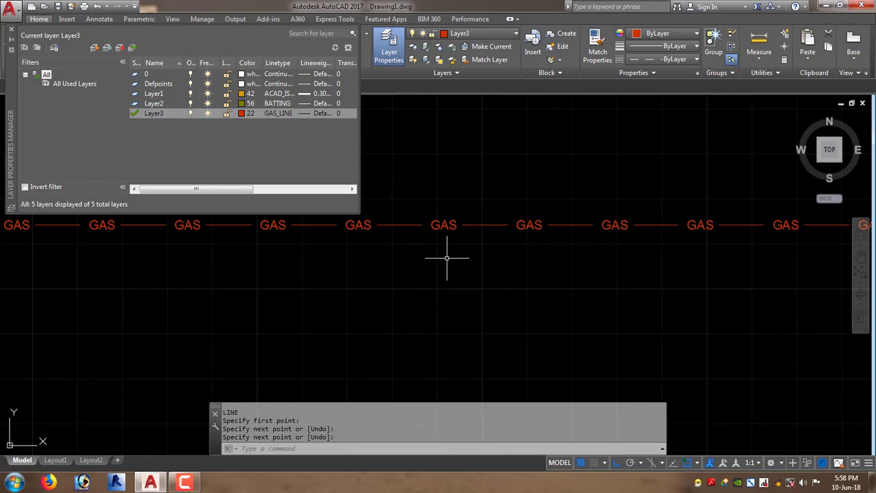
{"action": "scroll", "coordinate": [373, 263], "scroll_direction": "down", "scroll_amount": 5}
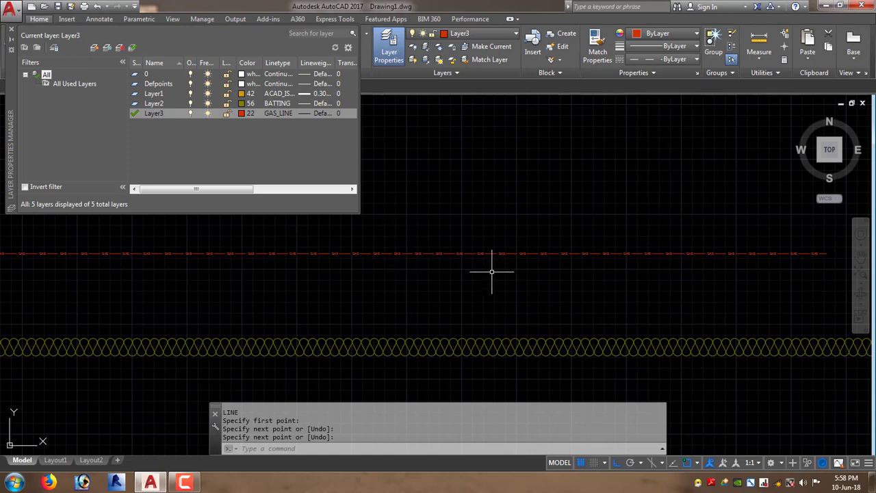
{"action": "middle_click_drag", "start_coordinate": [457, 323], "coordinate": [498, 279]}
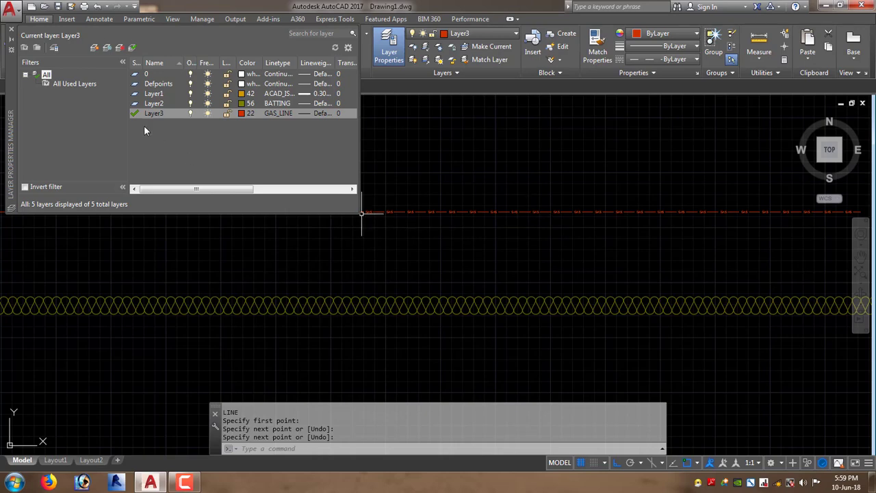
- Make Layer1 current and draw an orange line between the gas and batting lines
{"action": "double_click", "coordinate": [135, 94]}
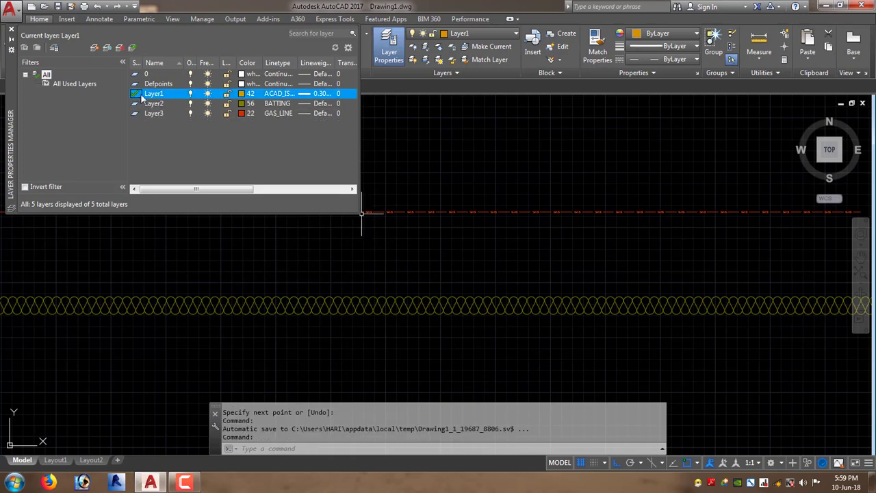
{"action": "type", "text": "L"}
{"action": "key", "text": "Return"}
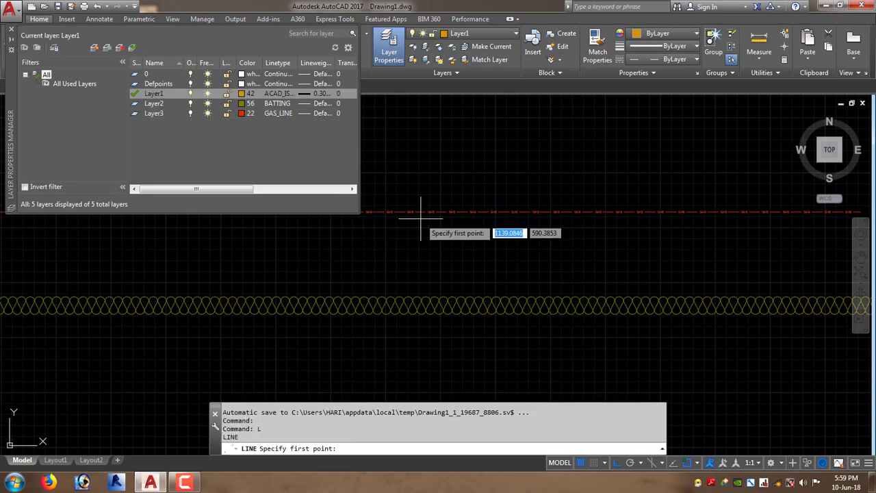
{"action": "left_click", "coordinate": [368, 257]}
{"action": "key", "text": "Return"}
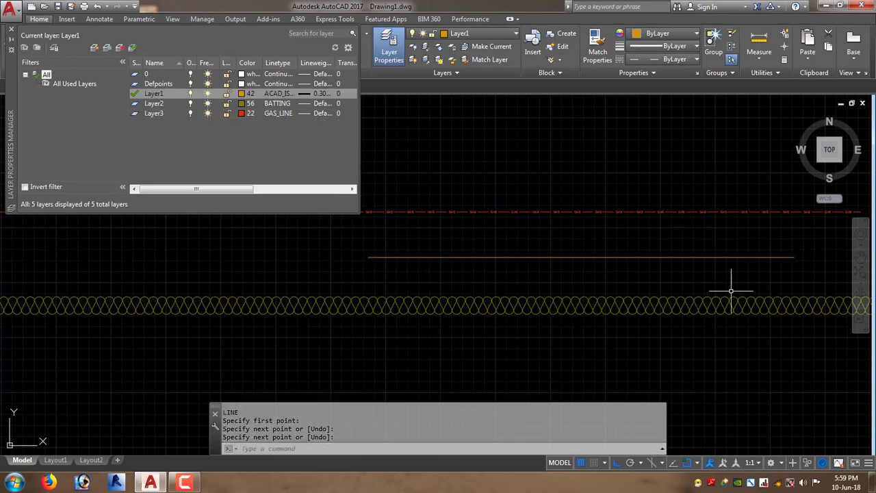
- Zoom in and out across the drawing to check the new orange line
{"action": "scroll", "coordinate": [735, 274], "scroll_direction": "up", "scroll_amount": 3}
{"action": "scroll", "coordinate": [692, 301], "scroll_direction": "up", "scroll_amount": 2}
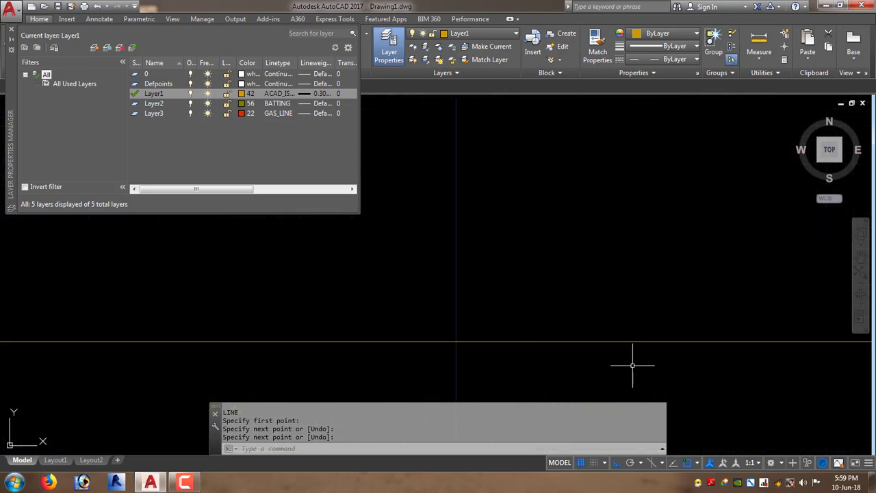
{"action": "scroll", "coordinate": [632, 364], "scroll_direction": "up", "scroll_amount": 2}
{"action": "scroll", "coordinate": [606, 336], "scroll_direction": "up", "scroll_amount": 2}
{"action": "scroll", "coordinate": [525, 198], "scroll_direction": "down", "scroll_amount": 2}
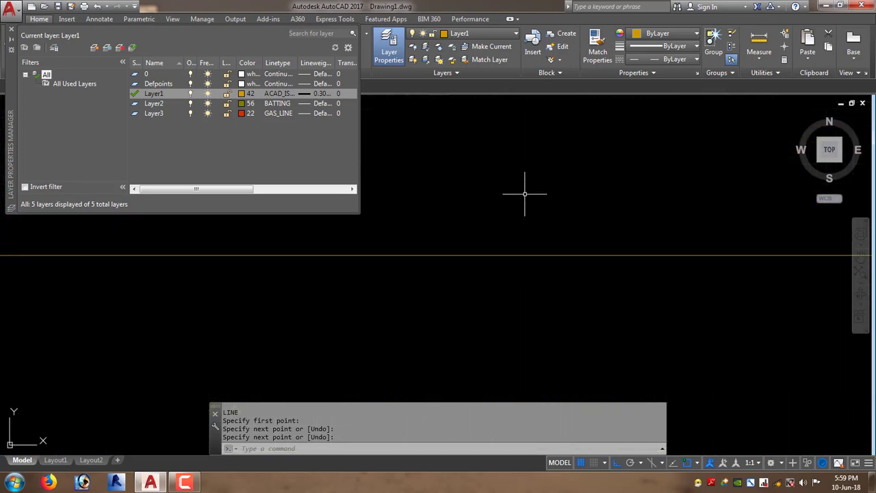
{"action": "scroll", "coordinate": [525, 219], "scroll_direction": "down", "scroll_amount": 3}
{"action": "scroll", "coordinate": [525, 227], "scroll_direction": "down", "scroll_amount": 2}
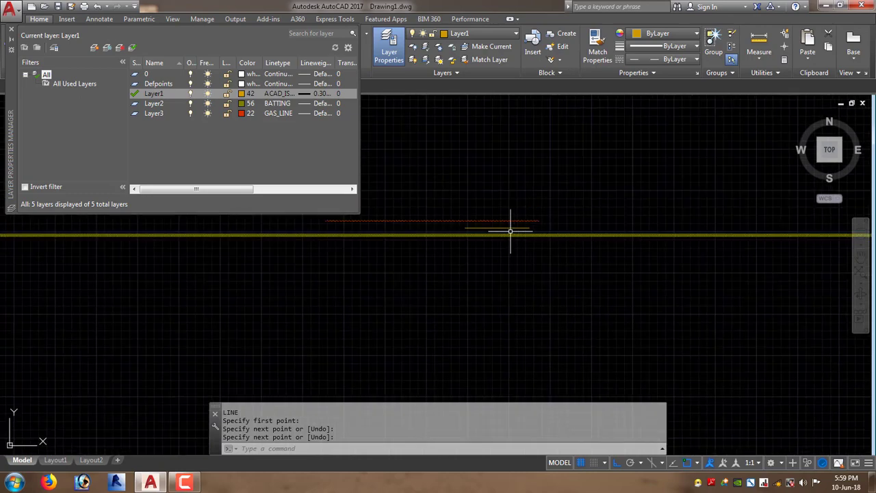
{"action": "scroll", "coordinate": [512, 230], "scroll_direction": "up", "scroll_amount": 1}
{"action": "scroll", "coordinate": [540, 265], "scroll_direction": "up", "scroll_amount": 2}
{"action": "scroll", "coordinate": [511, 195], "scroll_direction": "up", "scroll_amount": 1}
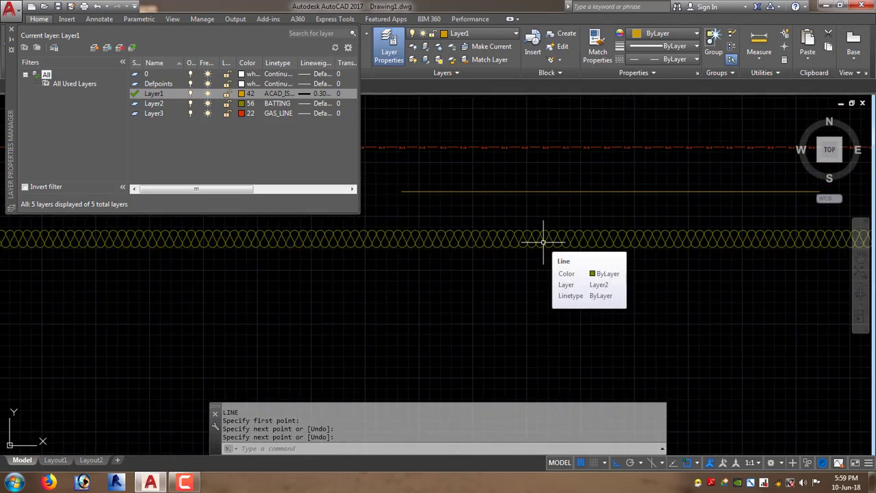
{"action": "scroll", "coordinate": [542, 242], "scroll_direction": "down", "scroll_amount": 2}
{"action": "scroll", "coordinate": [539, 243], "scroll_direction": "down", "scroll_amount": 3}
{"action": "scroll", "coordinate": [473, 266], "scroll_direction": "up", "scroll_amount": 1}
{"action": "scroll", "coordinate": [577, 239], "scroll_direction": "up", "scroll_amount": 3}
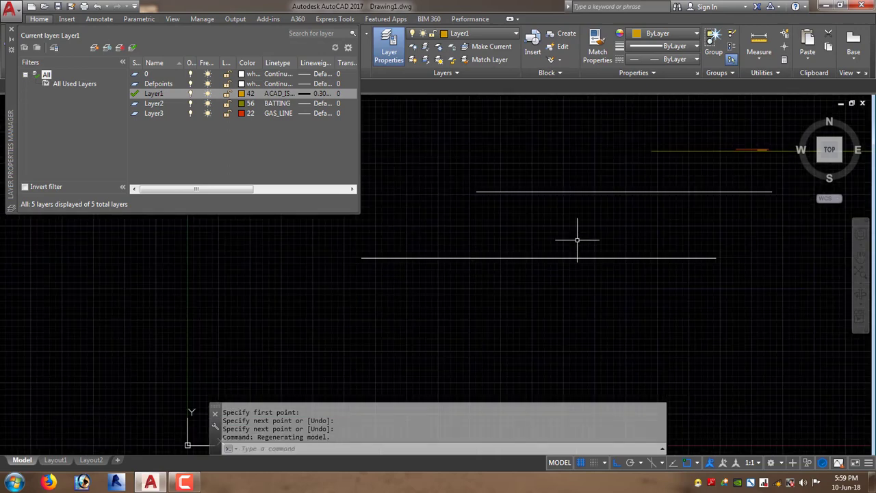
{"action": "middle_click_drag", "start_coordinate": [577, 239], "coordinate": [499, 239]}
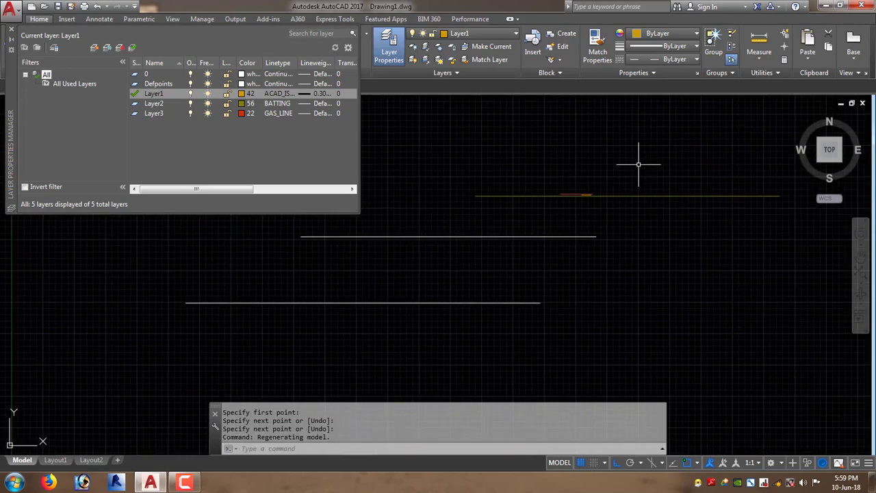
{"action": "scroll", "coordinate": [639, 165], "scroll_direction": "up", "scroll_amount": 3}
{"action": "scroll", "coordinate": [577, 143], "scroll_direction": "down", "scroll_amount": 2}
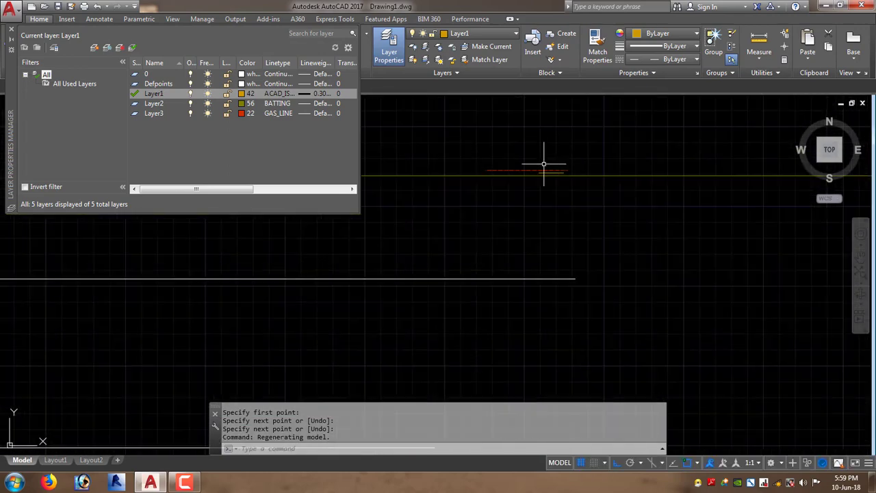
{"action": "scroll", "coordinate": [618, 102], "scroll_direction": "up", "scroll_amount": 2}
- Pan and zoom to bring the red gas and yellow batting lines into view and centre them
{"action": "middle_click_drag", "start_coordinate": [617, 102], "coordinate": [514, 413]}
{"action": "scroll", "coordinate": [634, 287], "scroll_direction": "down", "scroll_amount": 2}
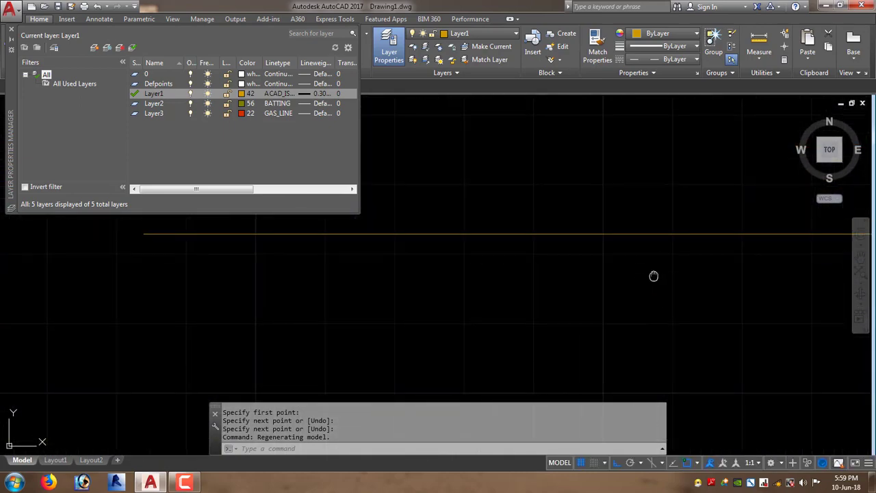
{"action": "middle_click_drag", "start_coordinate": [655, 274], "coordinate": [475, 336]}
{"action": "scroll", "coordinate": [561, 338], "scroll_direction": "up", "scroll_amount": 4}
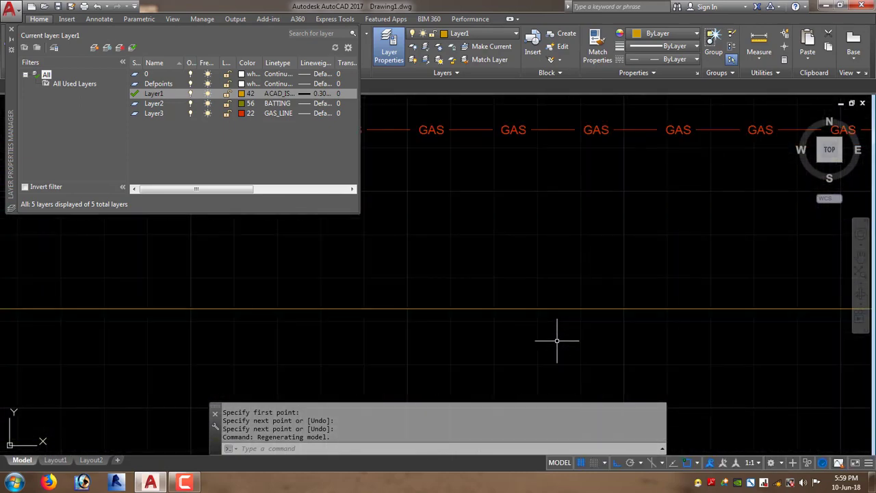
{"action": "scroll", "coordinate": [557, 340], "scroll_direction": "down", "scroll_amount": 2}
{"action": "scroll", "coordinate": [579, 303], "scroll_direction": "down", "scroll_amount": 1}
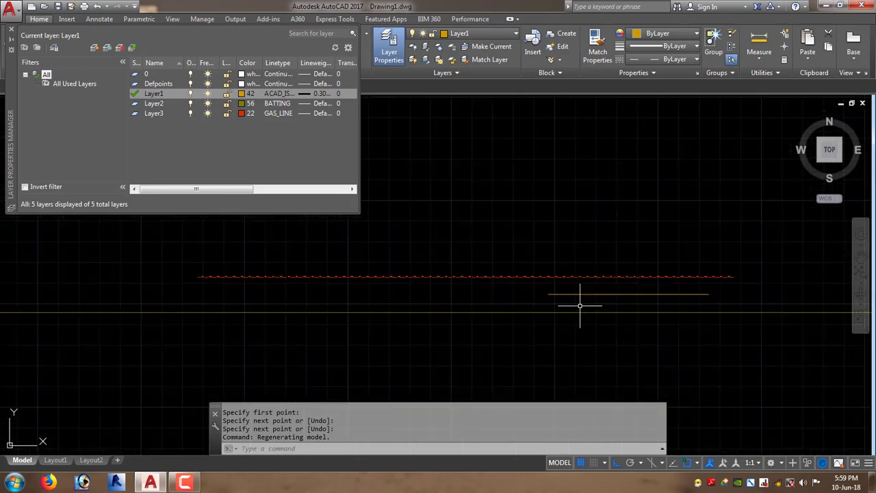
{"action": "middle_click_drag", "start_coordinate": [578, 303], "coordinate": [471, 325]}
{"action": "scroll", "coordinate": [520, 308], "scroll_direction": "down", "scroll_amount": 3}
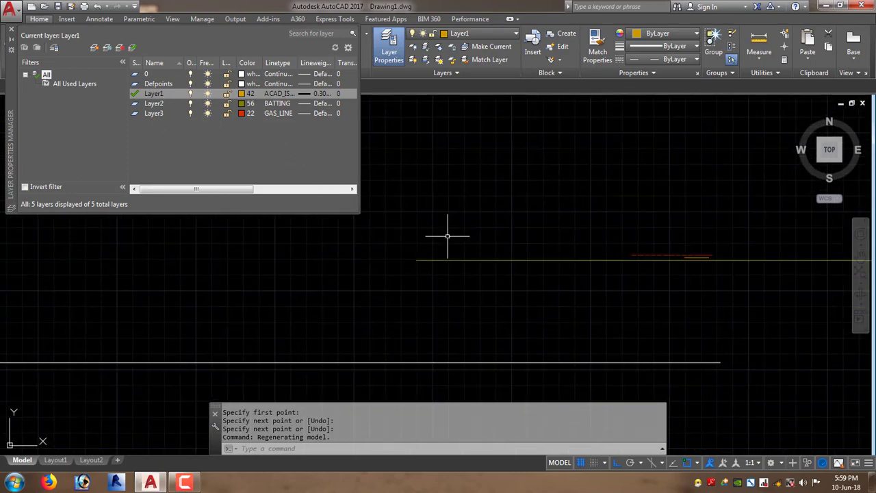
{"action": "scroll", "coordinate": [616, 274], "scroll_direction": "down", "scroll_amount": 2}
{"action": "scroll", "coordinate": [568, 250], "scroll_direction": "up", "scroll_amount": 4}
{"action": "scroll", "coordinate": [490, 231], "scroll_direction": "up", "scroll_amount": 3}
{"action": "mouse_move", "coordinate": [490, 232]}
{"action": "middle_mouse_down"}
{"action": "mouse_move", "coordinate": [485, 279]}
{"action": "mouse_move", "coordinate": [408, 290]}
{"action": "middle_mouse_up"}
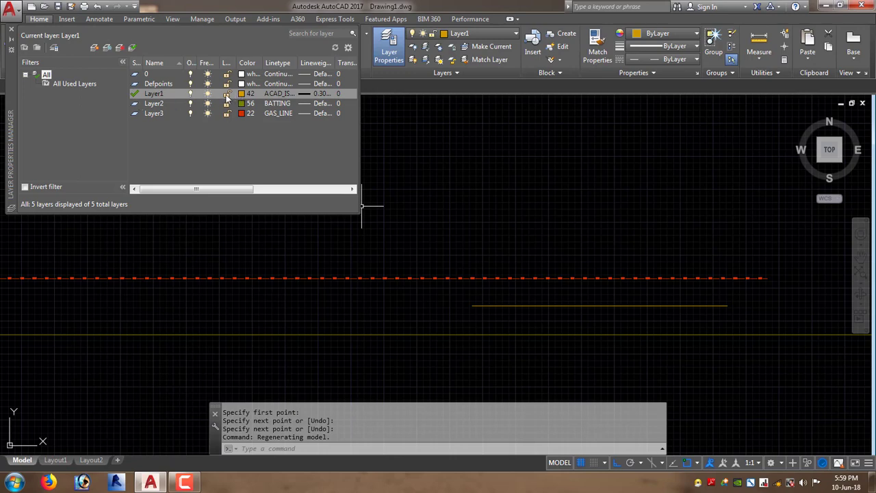
{"action": "left_click", "coordinate": [226, 93]}
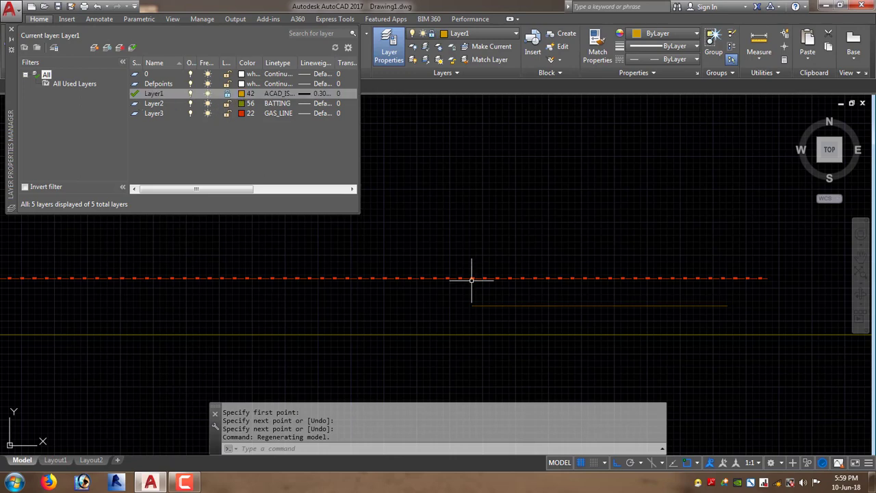
{"action": "middle_click_drag", "start_coordinate": [493, 297], "coordinate": [477, 278]}
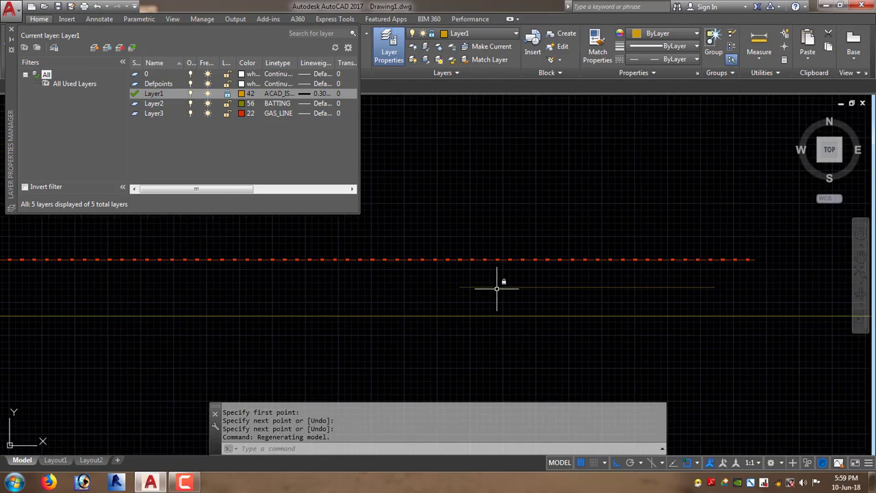
{"action": "scroll", "coordinate": [596, 285], "scroll_direction": "up", "scroll_amount": 2}
{"action": "scroll", "coordinate": [644, 297], "scroll_direction": "up", "scroll_amount": 3}
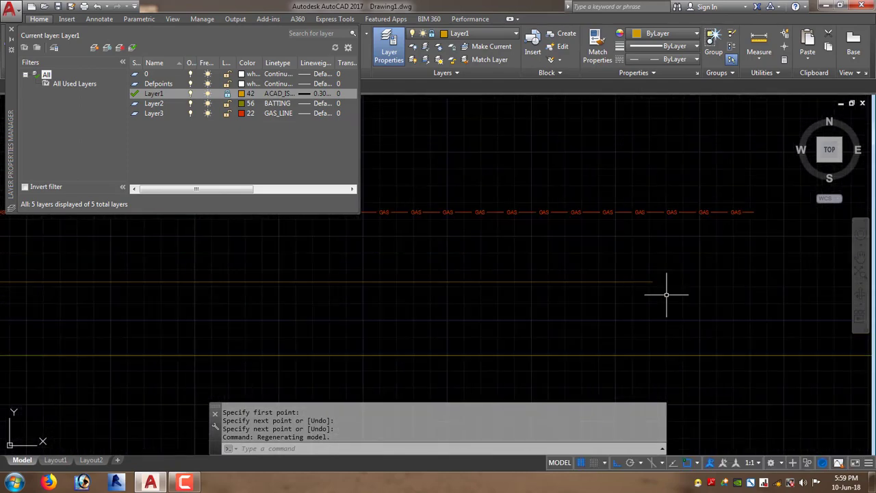
{"action": "middle_click_drag", "start_coordinate": [666, 295], "coordinate": [559, 298]}
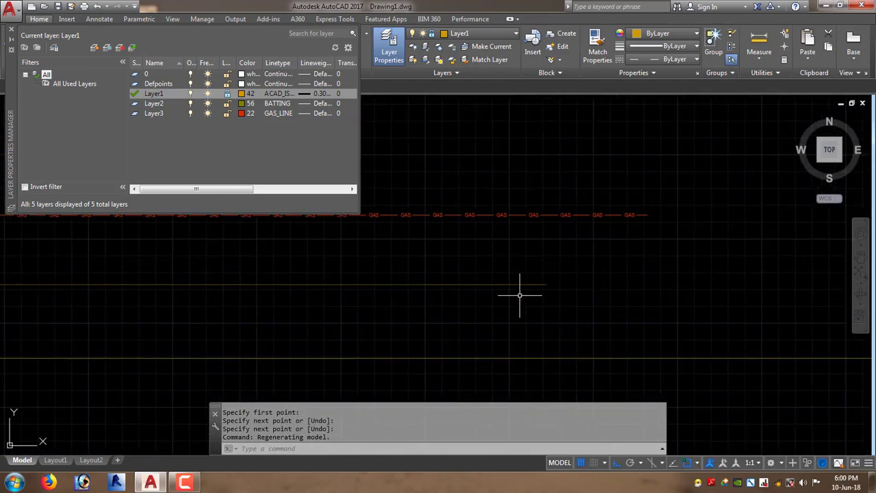
{"action": "left_click", "coordinate": [559, 274]}
{"action": "left_click", "coordinate": [520, 312]}
{"action": "key", "text": "Delete"}
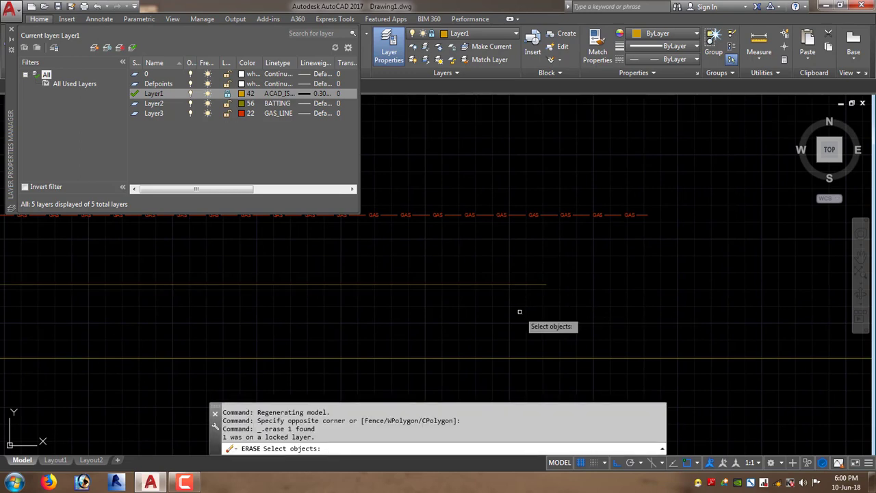
{"action": "left_click", "coordinate": [593, 267]}
{"action": "left_click", "coordinate": [485, 338]}
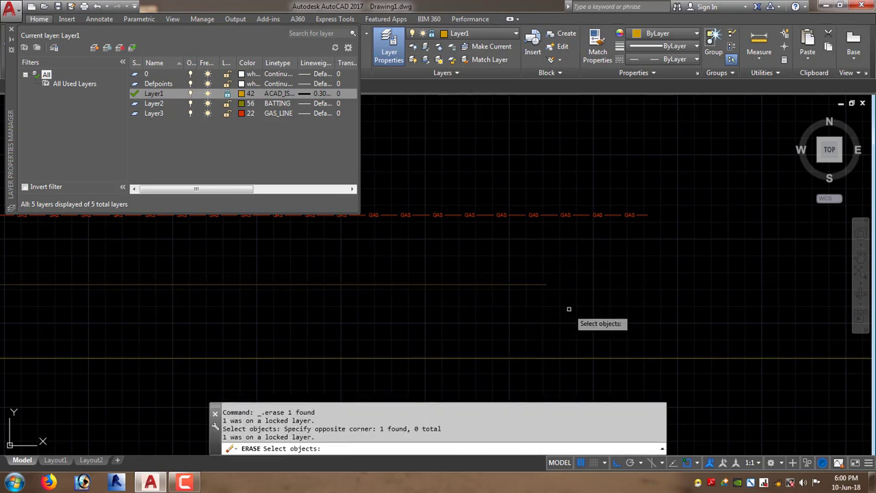
{"action": "left_click", "coordinate": [567, 308]}
{"action": "left_click", "coordinate": [522, 302]}
{"action": "key", "text": "Escape"}
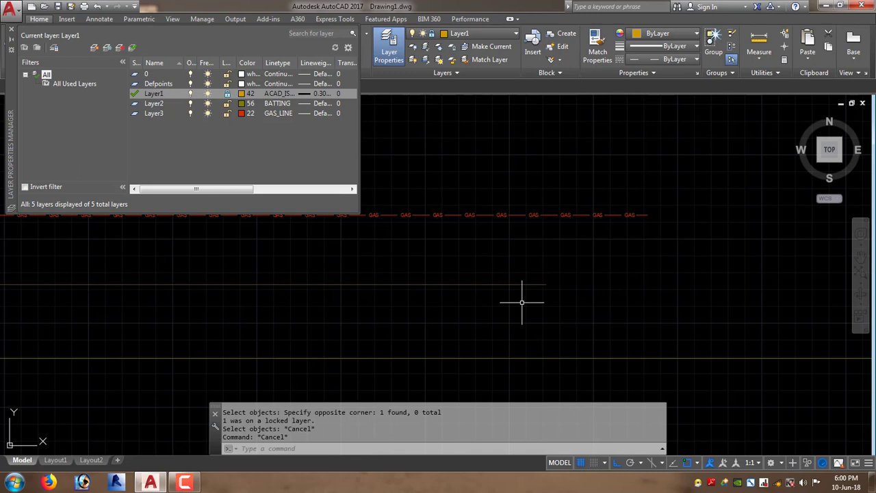
{"action": "left_click", "coordinate": [550, 248]}
{"action": "left_click", "coordinate": [493, 345]}
{"action": "key", "text": "Delete"}
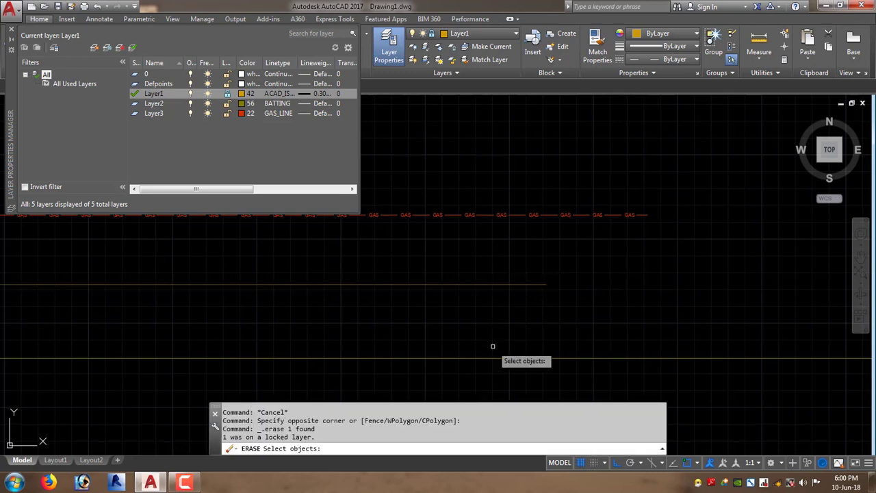
{"action": "key", "text": "Escape"}
{"action": "key", "text": "Escape"}
{"action": "key", "text": "Escape"}
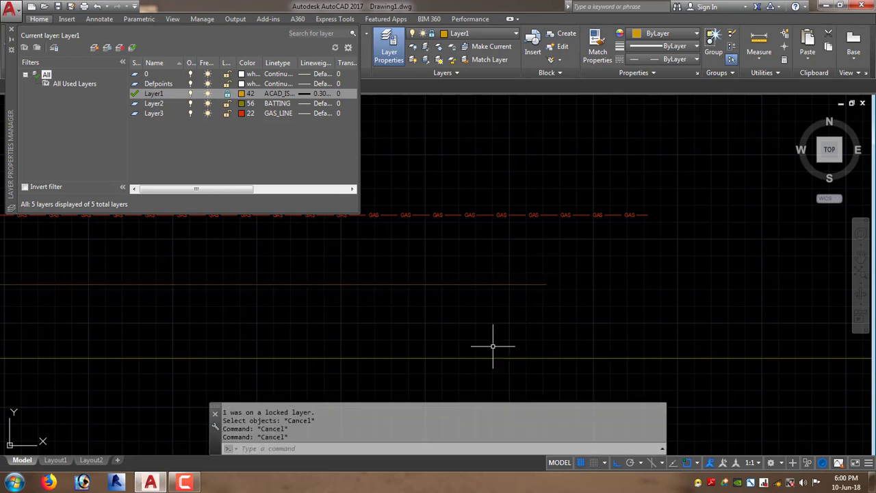
{"action": "type", "text": "E"}
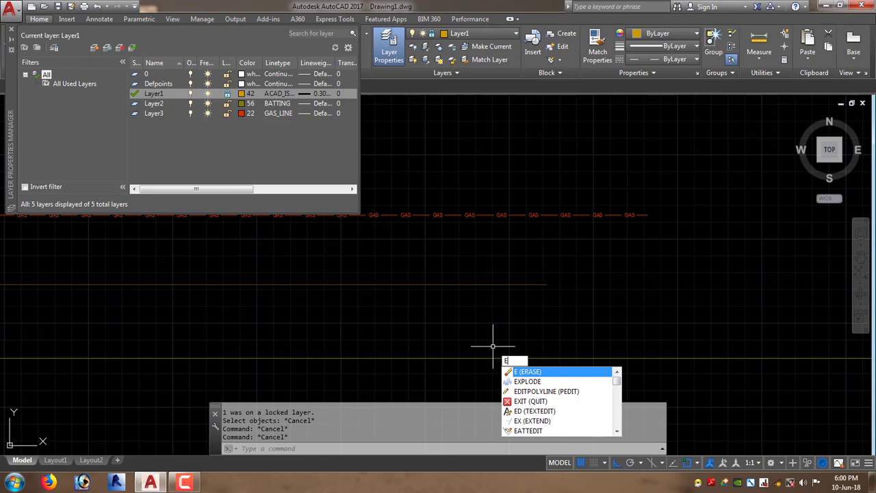
{"action": "key", "text": "Return"}
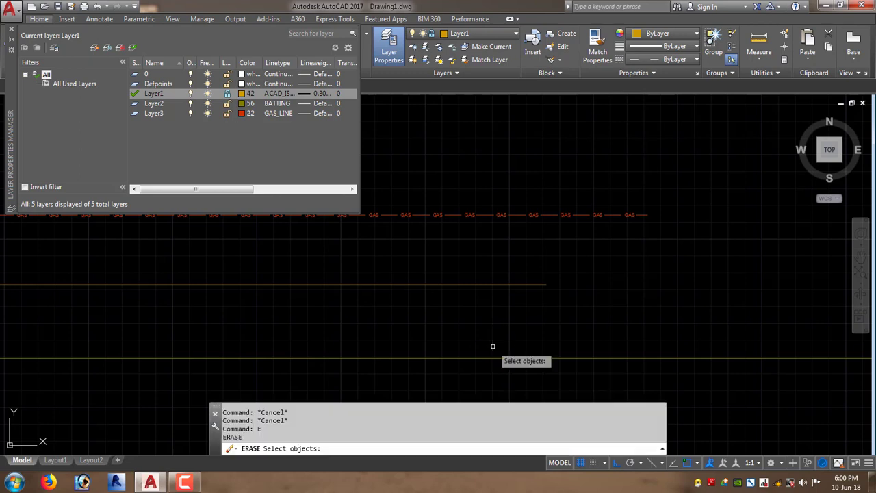
{"action": "left_click", "coordinate": [563, 272]}
{"action": "left_click", "coordinate": [515, 292]}
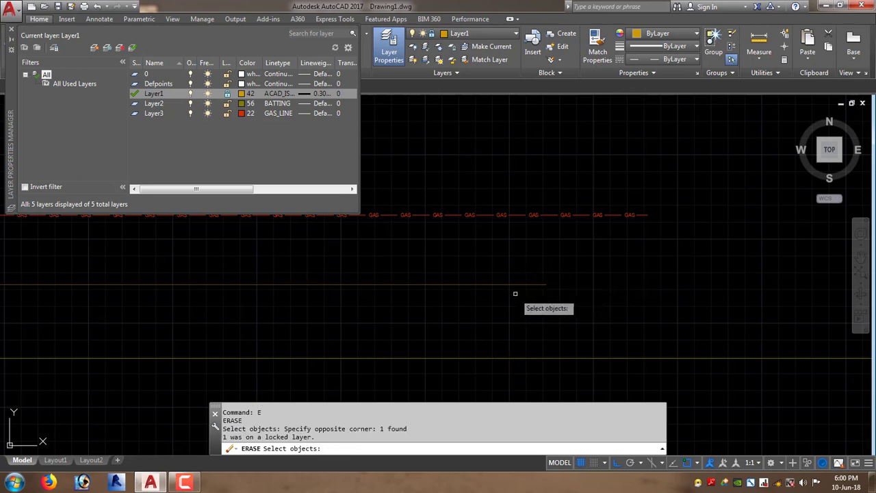
{"action": "key", "text": "Return"}
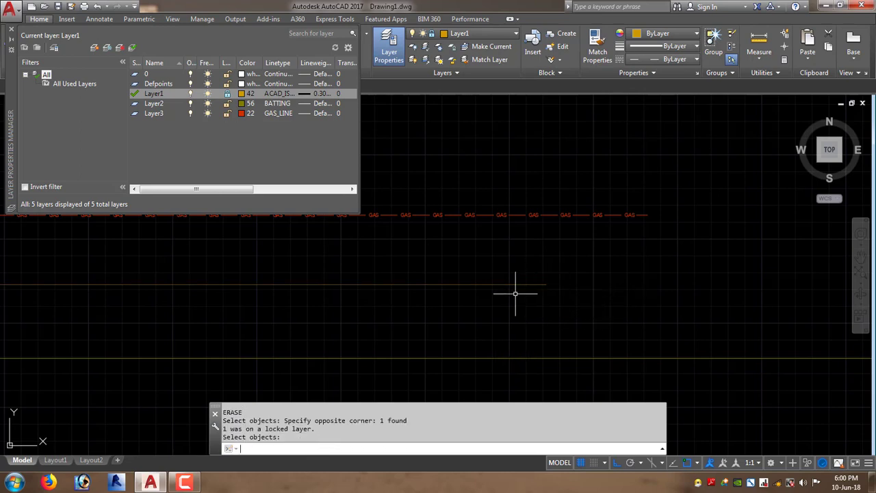
{"action": "middle_click_drag", "start_coordinate": [538, 284], "coordinate": [552, 273]}
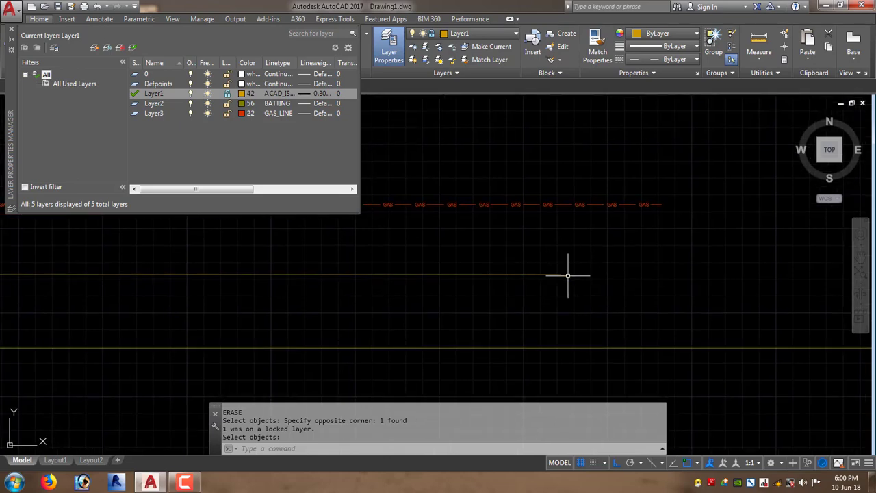
- Zoom in, window-select the red GAS line, and then clear the selection
{"action": "scroll", "coordinate": [532, 328], "scroll_direction": "down", "scroll_amount": 5}
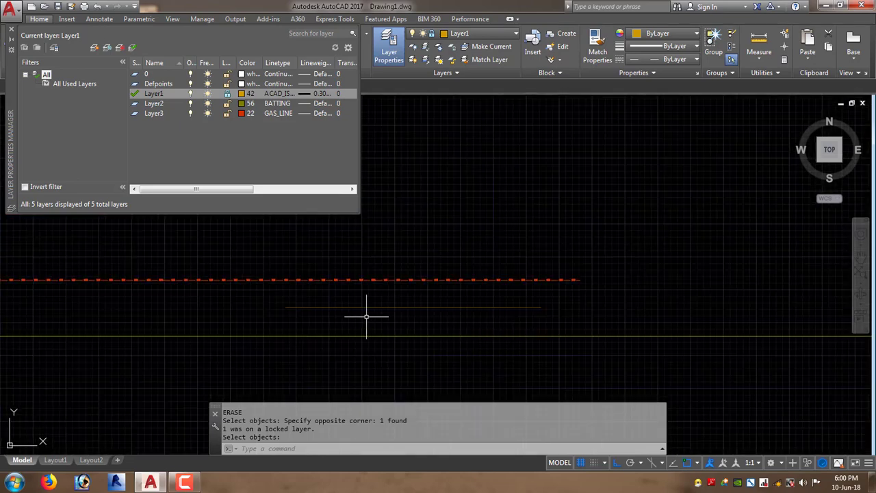
{"action": "scroll", "coordinate": [367, 313], "scroll_direction": "up", "scroll_amount": 1}
{"action": "scroll", "coordinate": [540, 304], "scroll_direction": "up", "scroll_amount": 4}
{"action": "scroll", "coordinate": [558, 305], "scroll_direction": "up", "scroll_amount": 2}
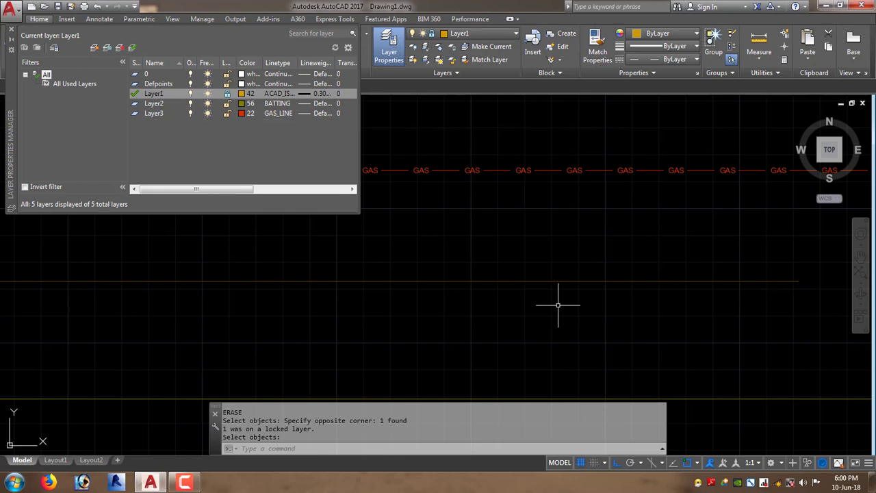
{"action": "left_click", "coordinate": [505, 146]}
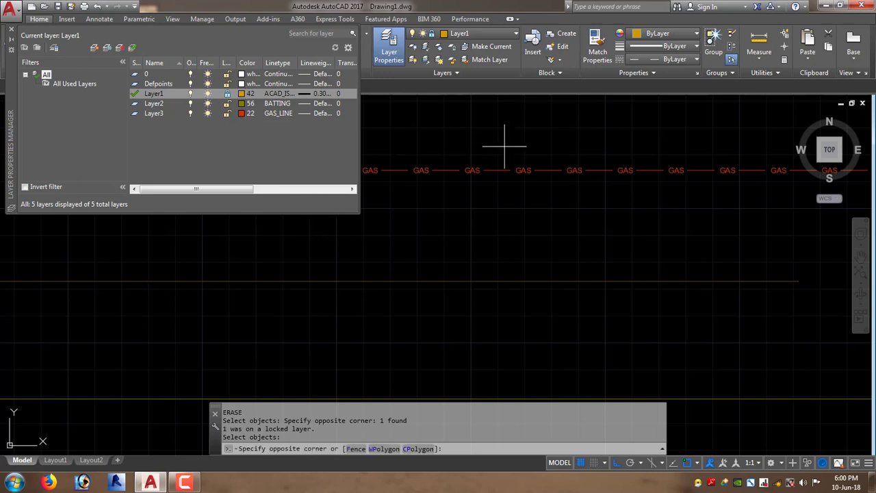
{"action": "left_click", "coordinate": [483, 208]}
{"action": "key", "text": "Escape"}
{"action": "key", "text": "Escape"}
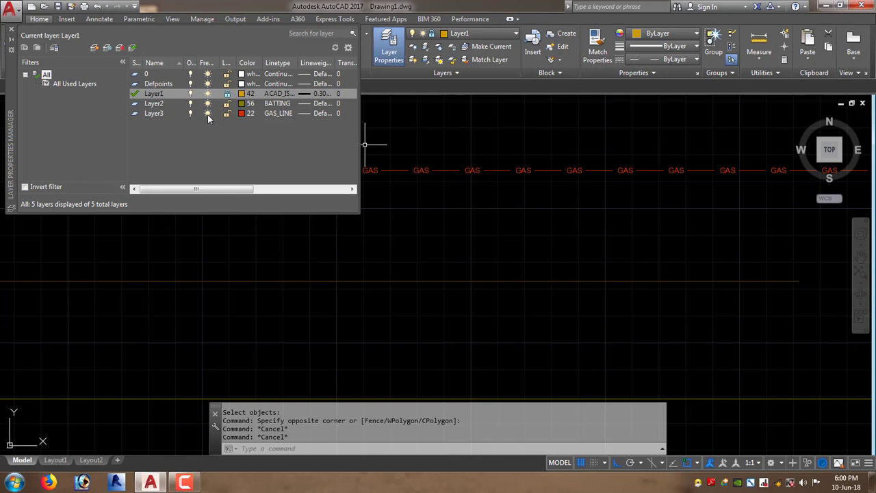
{"action": "left_click", "coordinate": [207, 113]}
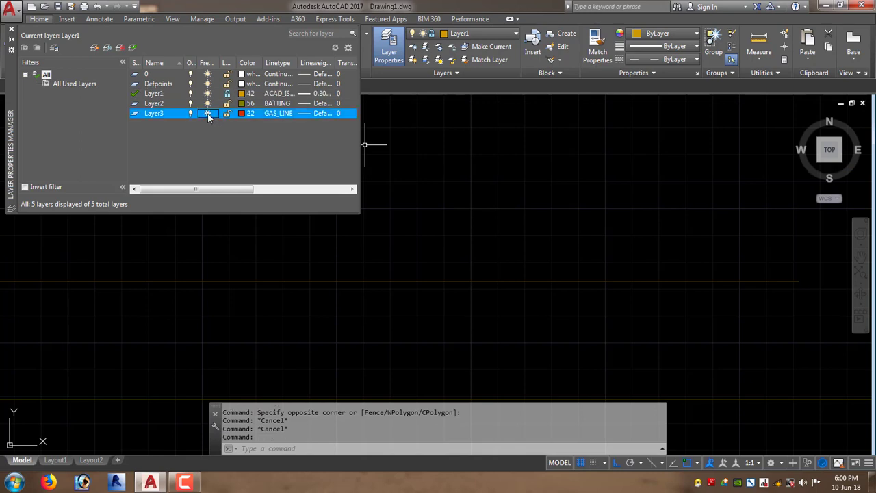
{"action": "scroll", "coordinate": [464, 248], "scroll_direction": "up", "scroll_amount": 2}
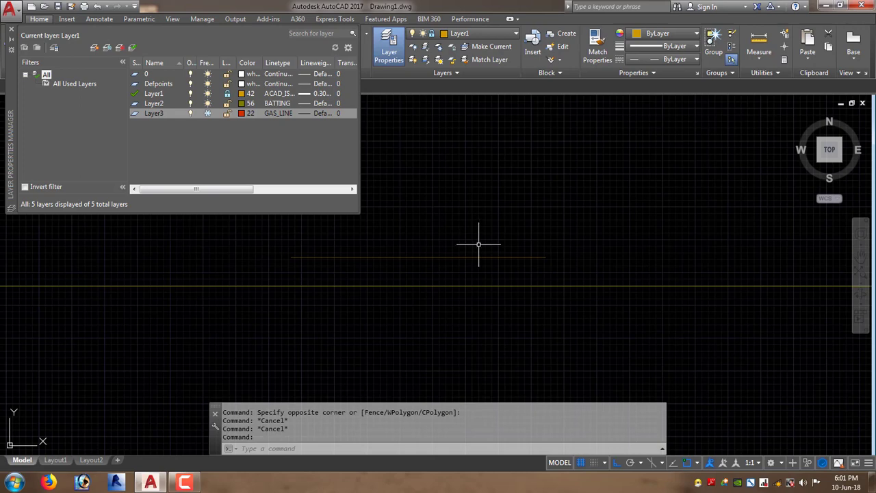
{"action": "left_click", "coordinate": [537, 222]}
{"action": "left_click", "coordinate": [572, 165]}
{"action": "left_click", "coordinate": [657, 198]}
{"action": "left_click", "coordinate": [594, 238]}
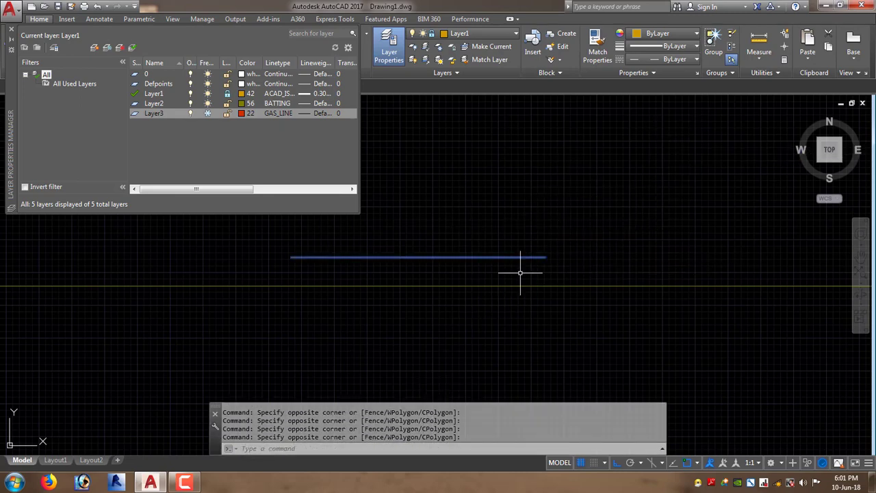
{"action": "left_click", "coordinate": [722, 153]}
{"action": "left_click", "coordinate": [399, 349]}
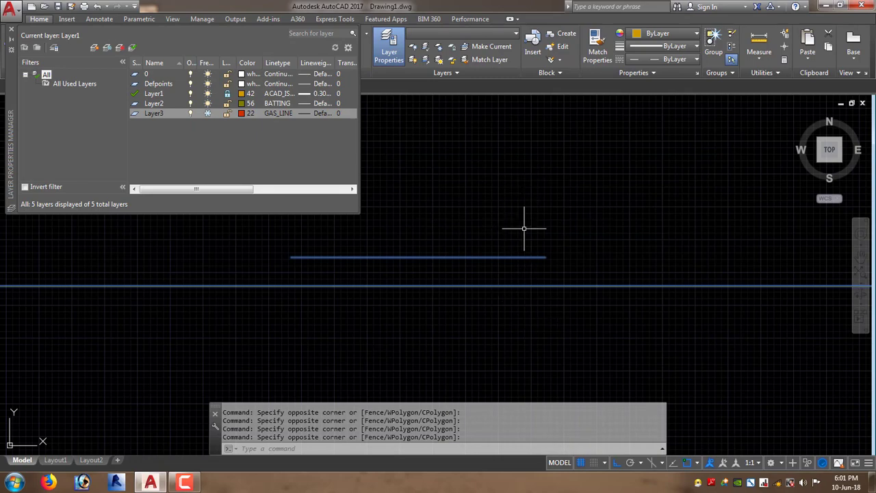
{"action": "key", "text": "Escape"}
{"action": "key", "text": "Escape"}
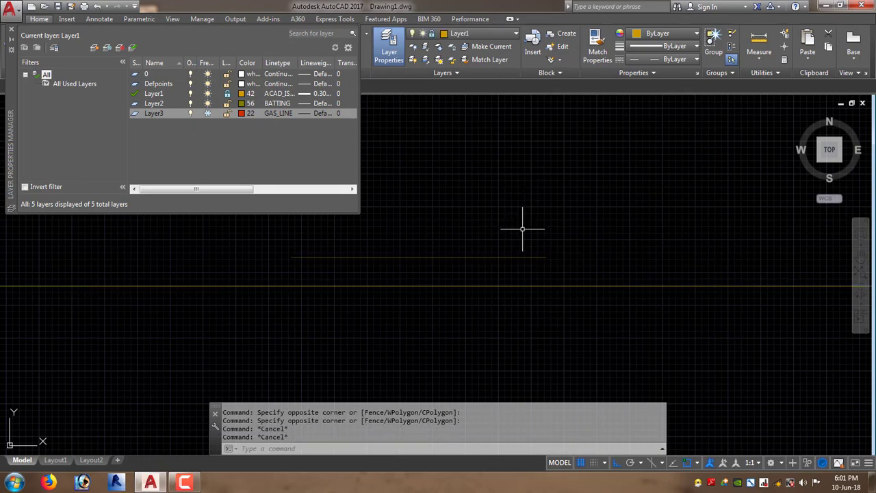
{"action": "scroll", "coordinate": [582, 243], "scroll_direction": "down", "scroll_amount": 2}
{"action": "scroll", "coordinate": [548, 281], "scroll_direction": "down", "scroll_amount": 2}
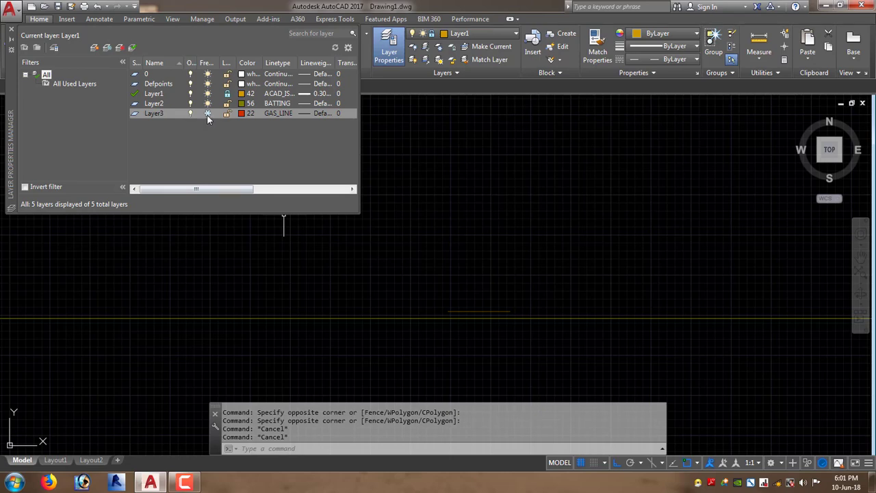
- Thaw Layer3, then turn it off so the red gas line stays hidden
{"action": "left_click", "coordinate": [208, 114]}
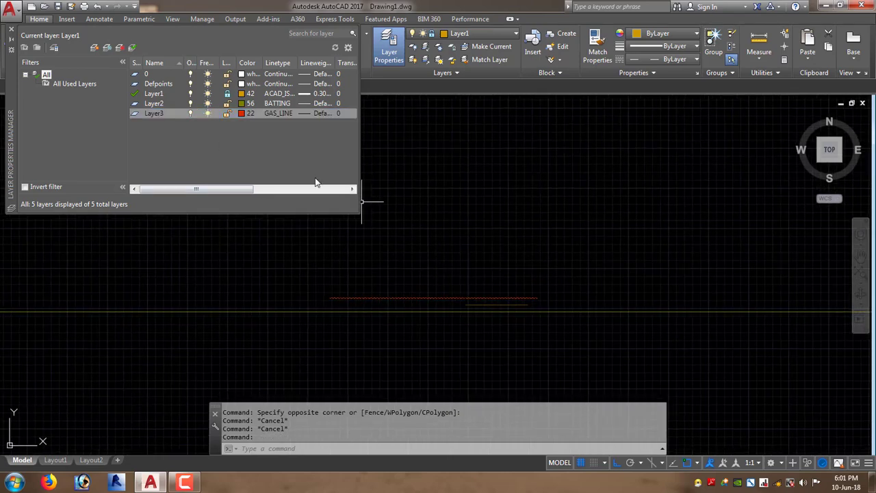
{"action": "left_click", "coordinate": [190, 114]}
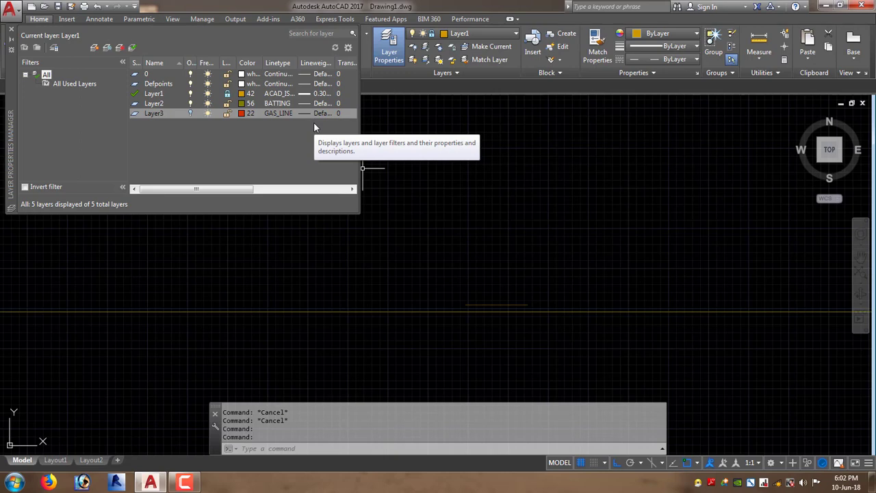
- Close the layer palette and make Layer3 current, dismissing the layer-off warning
{"action": "left_click", "coordinate": [11, 29]}
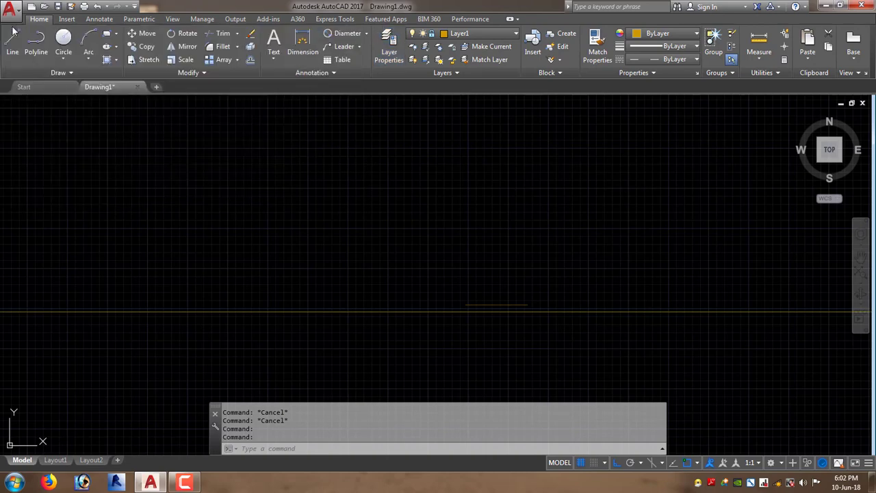
{"action": "left_click", "coordinate": [463, 34]}
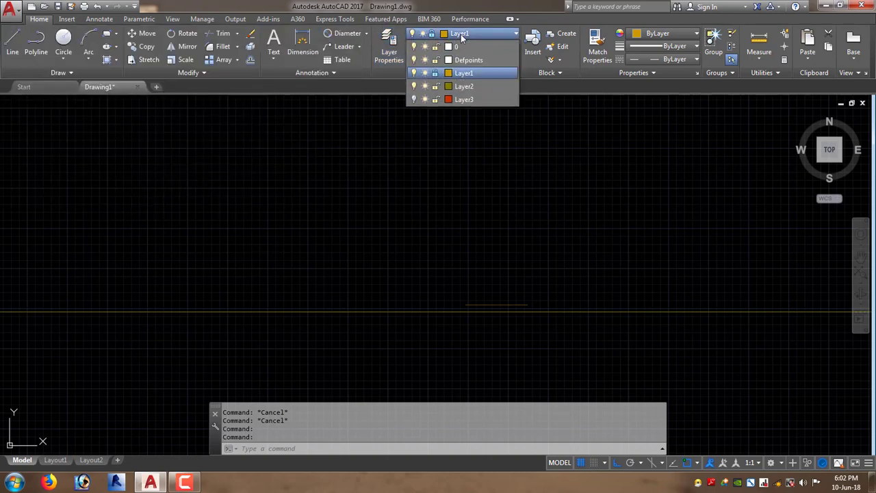
{"action": "left_click", "coordinate": [471, 101]}
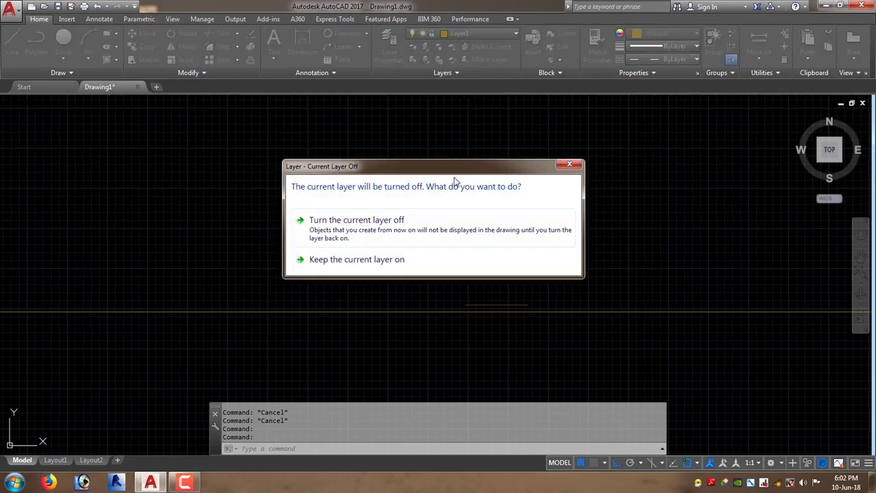
{"action": "left_click", "coordinate": [572, 166]}
{"action": "middle_click_drag", "start_coordinate": [663, 176], "coordinate": [407, 229]}
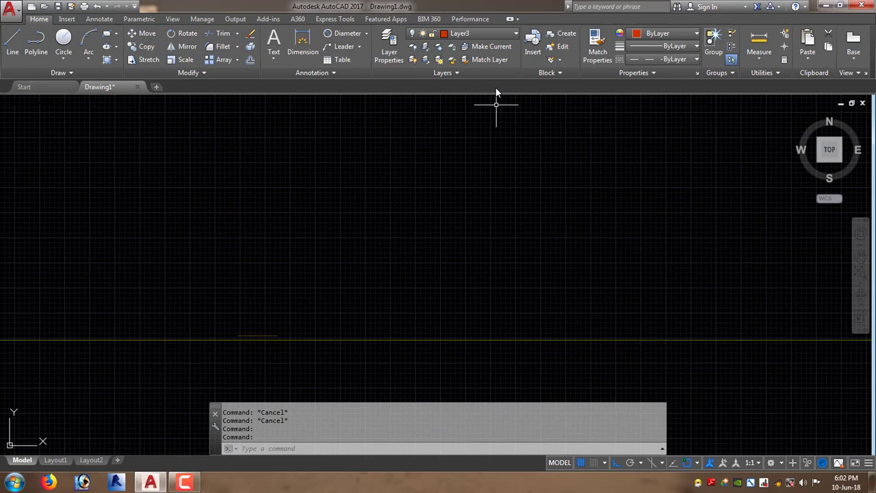
{"action": "left_click", "coordinate": [472, 33]}
{"action": "left_click", "coordinate": [459, 101]}
- Switch the current layer through Layer2, Layer1 and Layer2, ending on layer 0
{"action": "left_click", "coordinate": [465, 34]}
{"action": "left_click", "coordinate": [458, 89]}
{"action": "left_click", "coordinate": [462, 34]}
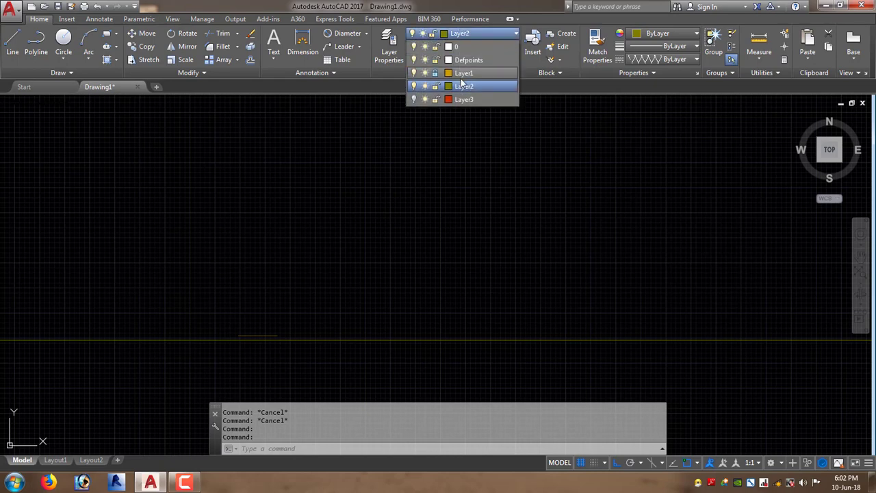
{"action": "left_click", "coordinate": [460, 75]}
{"action": "left_click", "coordinate": [463, 34]}
{"action": "left_click", "coordinate": [459, 86]}
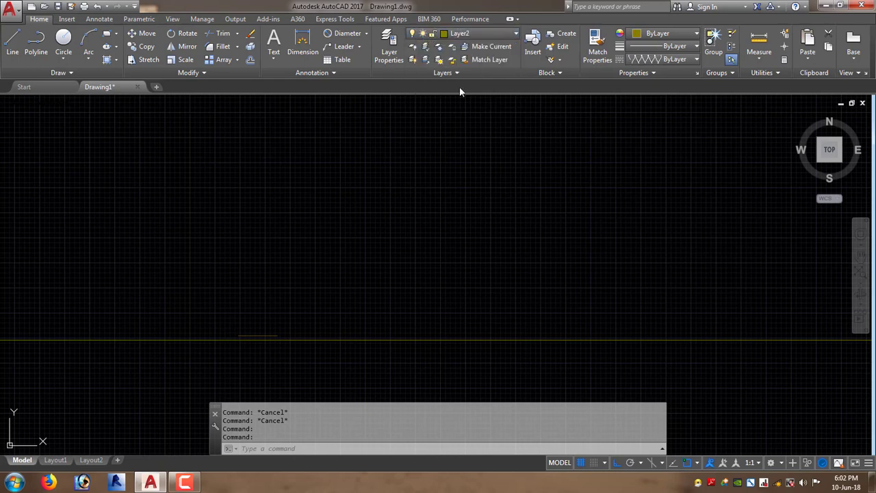
{"action": "left_click", "coordinate": [464, 34]}
{"action": "left_click", "coordinate": [463, 47]}
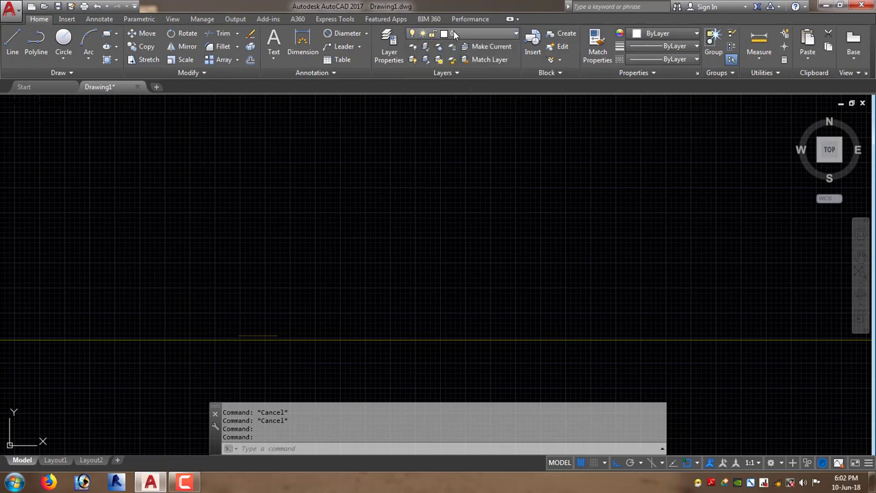
{"action": "scroll", "coordinate": [608, 195], "scroll_direction": "up", "scroll_amount": 2}
- Window-select and delete the three horizontal lines, then cancel a further erase
{"action": "scroll", "coordinate": [616, 191], "scroll_direction": "up", "scroll_amount": 3}
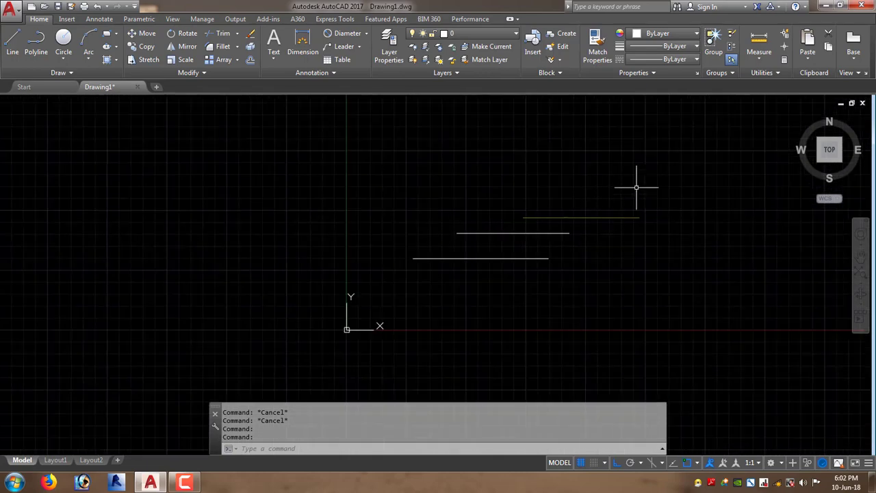
{"action": "left_click", "coordinate": [675, 180]}
{"action": "left_click", "coordinate": [410, 290]}
{"action": "key", "text": "Delete"}
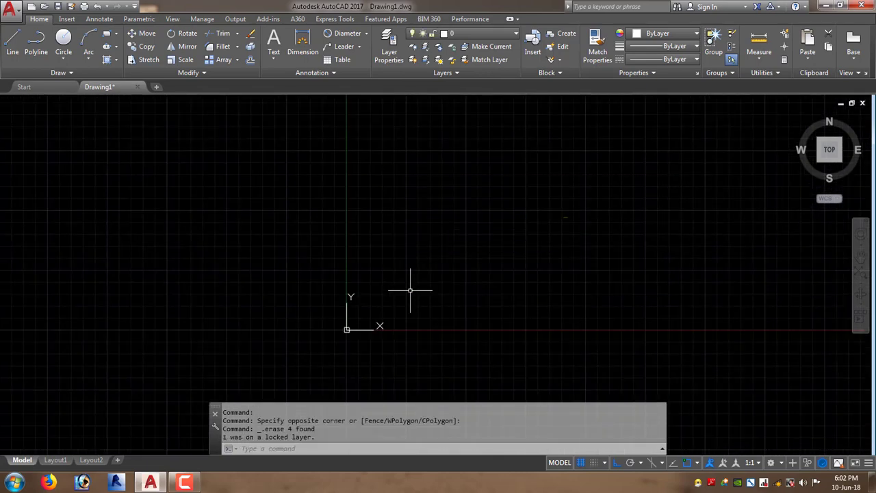
{"action": "left_click", "coordinate": [525, 246]}
{"action": "left_click", "coordinate": [525, 246]}
{"action": "key", "text": "Delete"}
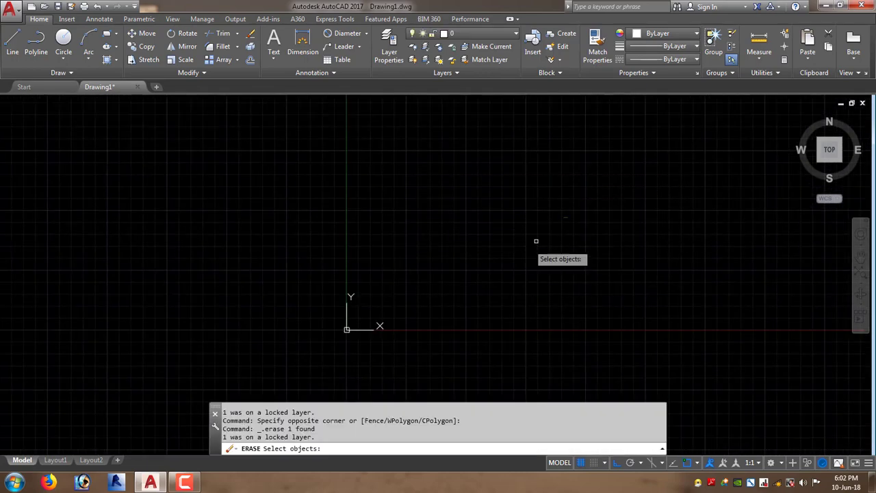
{"action": "left_click", "coordinate": [602, 198]}
{"action": "left_click", "coordinate": [548, 239]}
{"action": "key", "text": "Escape"}
{"action": "key", "text": "Escape"}
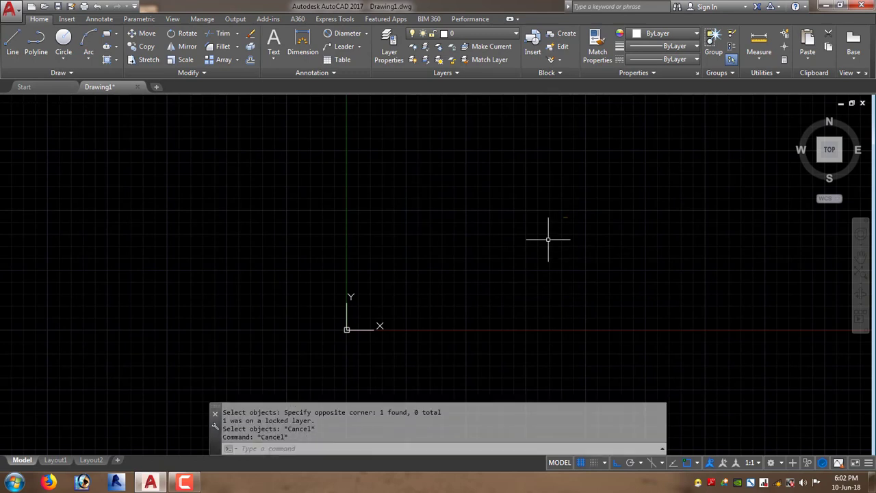
{"action": "left_click", "coordinate": [645, 211]}
{"action": "left_click", "coordinate": [519, 277]}
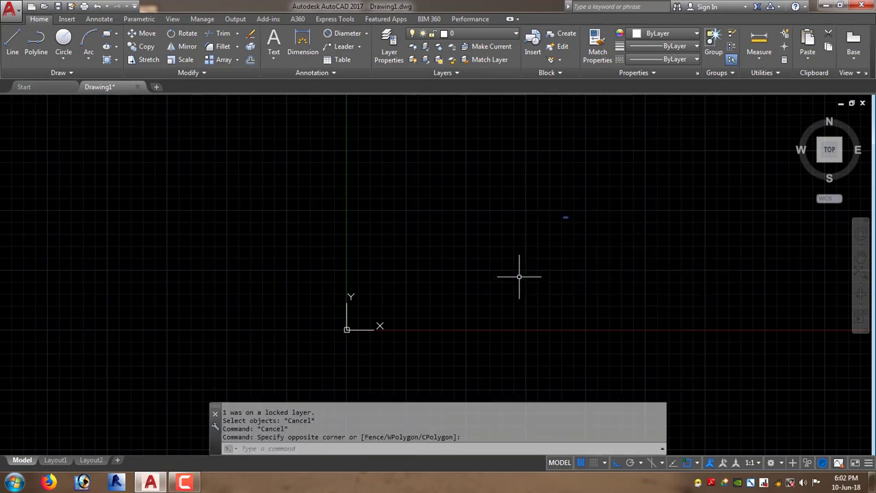
- Undo twice to restore the erased lines, then open and close Layer Properties
{"action": "key", "text": "ctrl+z"}
{"action": "key", "text": "ctrl+z"}
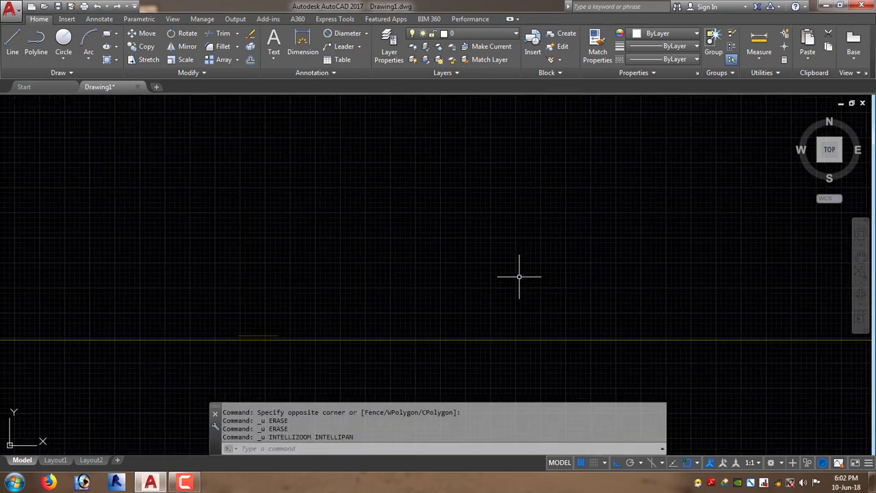
{"action": "key", "text": "ctrl+z"}
{"action": "key", "text": "ctrl+z"}
{"action": "key", "text": "ctrl+z"}
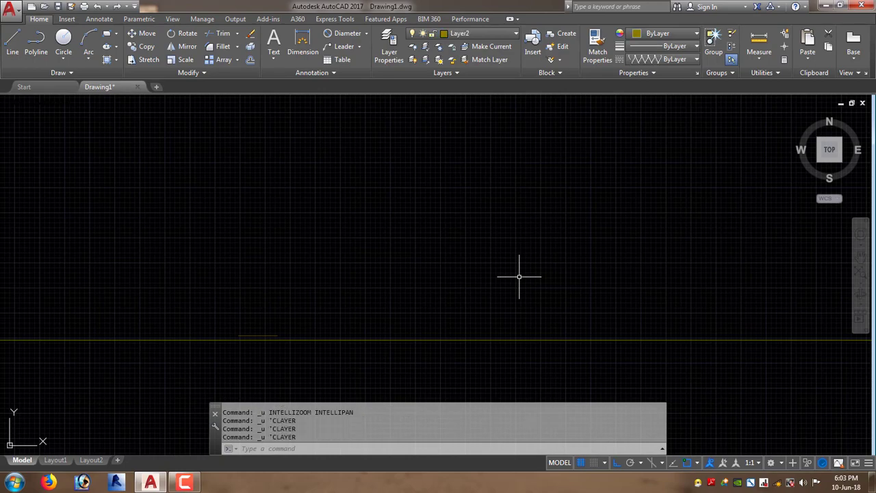
{"action": "middle_click_drag", "start_coordinate": [474, 274], "coordinate": [505, 232]}
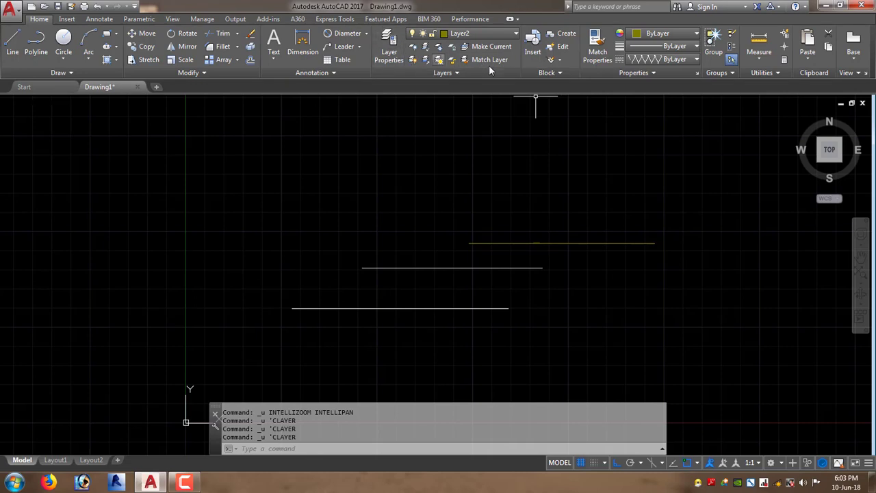
{"action": "left_click", "coordinate": [390, 54]}
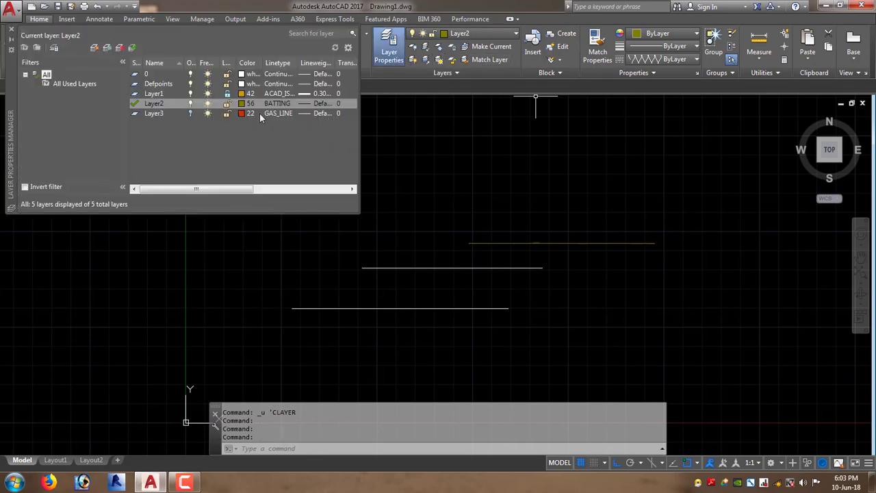
{"action": "left_click", "coordinate": [11, 28]}
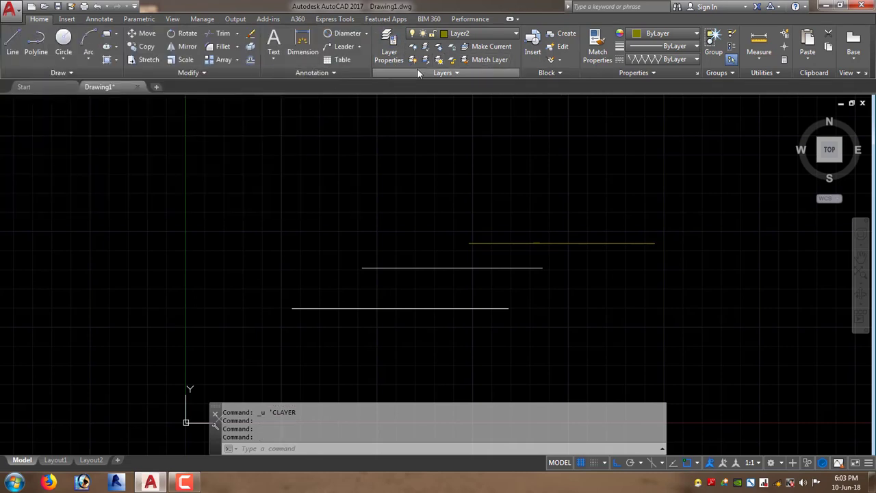
{"action": "scroll", "coordinate": [479, 195], "scroll_direction": "up", "scroll_amount": 2}
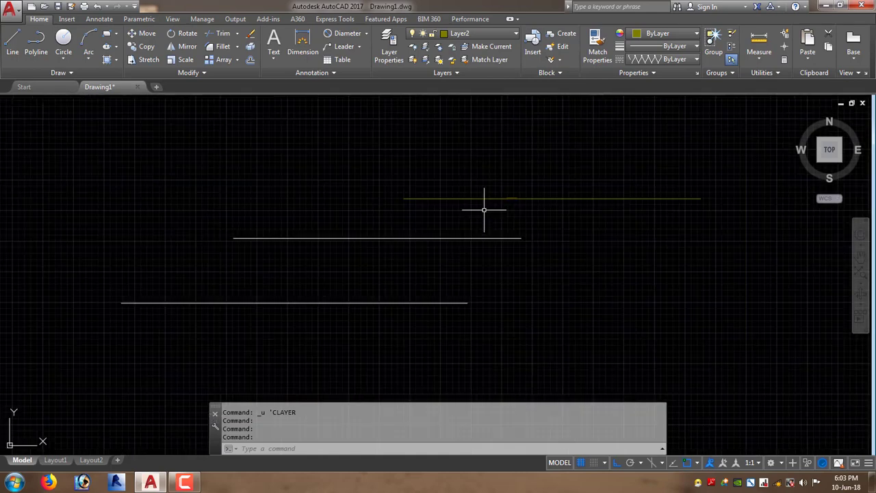
{"action": "scroll", "coordinate": [483, 210], "scroll_direction": "up", "scroll_amount": 3}
{"action": "scroll", "coordinate": [518, 180], "scroll_direction": "down", "scroll_amount": 3}
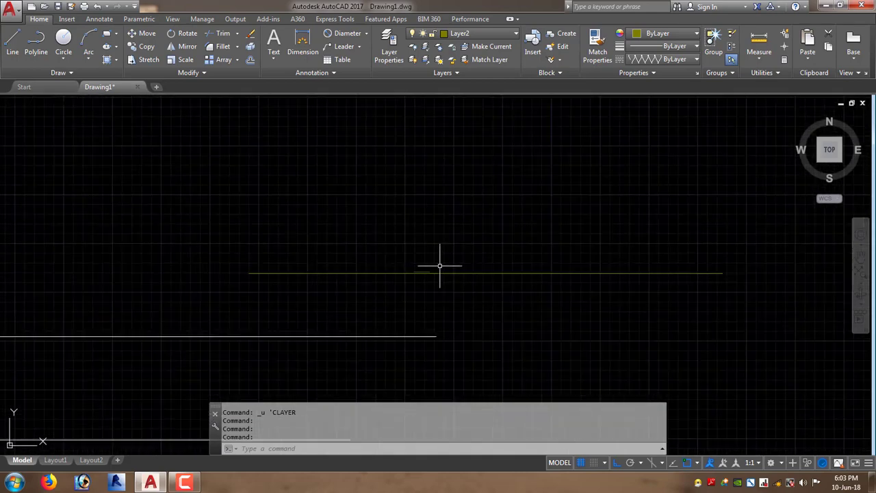
{"action": "scroll", "coordinate": [440, 260], "scroll_direction": "up", "scroll_amount": 2}
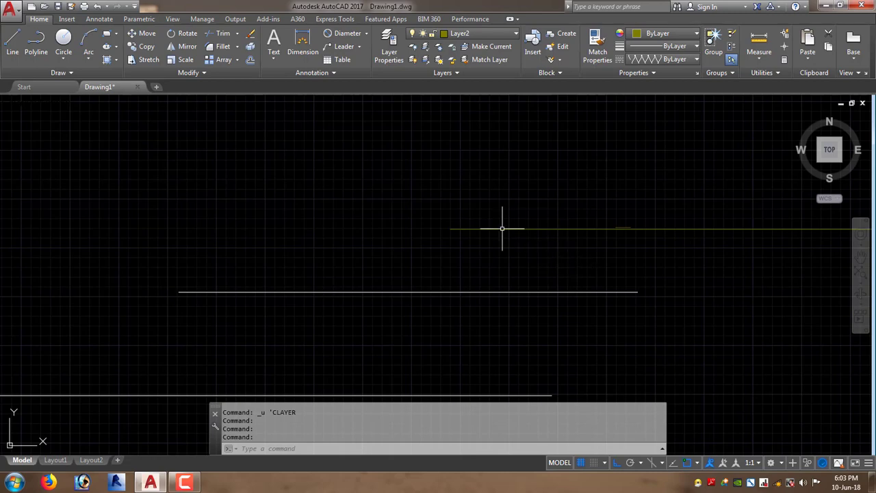
- Select the top horizontal line, clear the selection, and shift the lines higher in view
{"action": "left_click", "coordinate": [484, 239]}
{"action": "left_click", "coordinate": [491, 204]}
{"action": "left_click", "coordinate": [483, 246]}
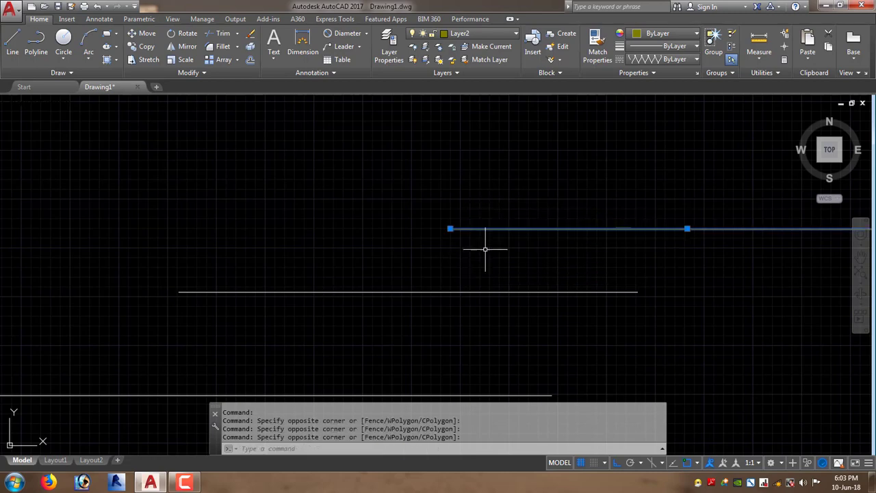
{"action": "scroll", "coordinate": [484, 246], "scroll_direction": "up", "scroll_amount": 2}
{"action": "scroll", "coordinate": [342, 328], "scroll_direction": "down", "scroll_amount": 2}
{"action": "scroll", "coordinate": [597, 271], "scroll_direction": "up", "scroll_amount": 2}
{"action": "key", "text": "Escape"}
{"action": "key", "text": "Escape"}
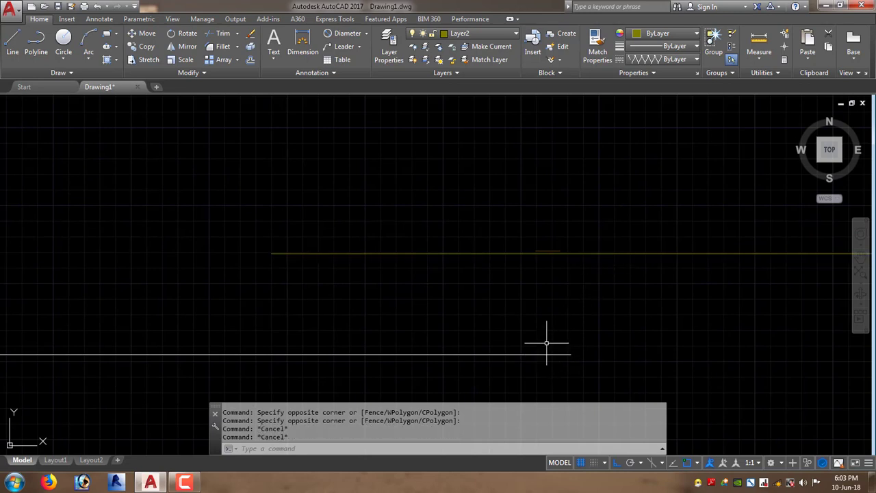
{"action": "middle_click_drag", "start_coordinate": [596, 363], "coordinate": [588, 297]}
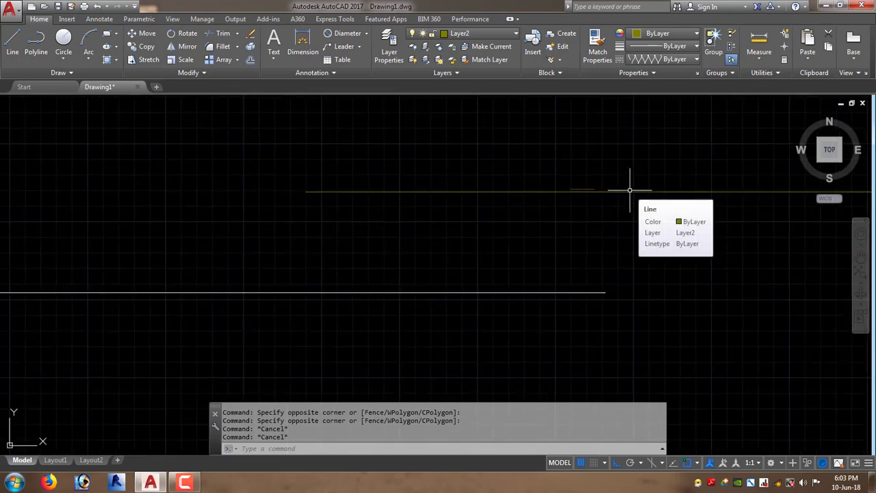
- Use MATCHPROP to copy the top yellow line's properties onto the middle line
{"action": "mouse_move", "coordinate": [630, 191]}
{"action": "type", "text": "m"}
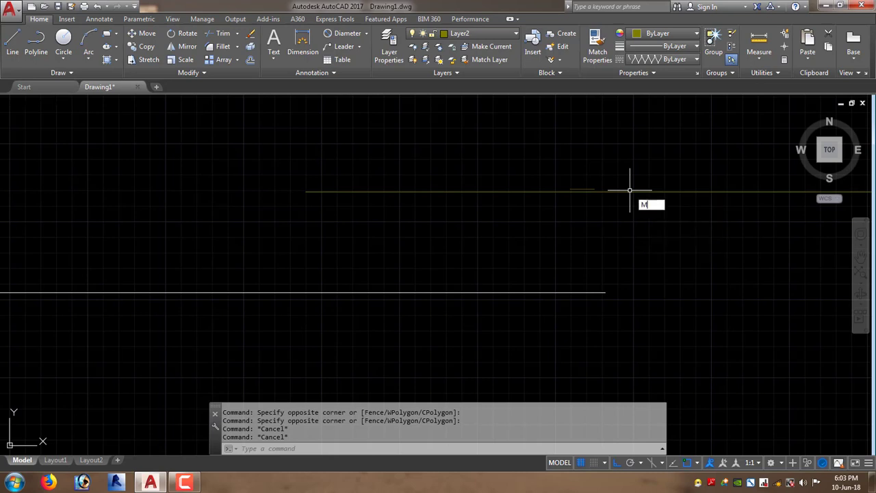
{"action": "type", "text": "a"}
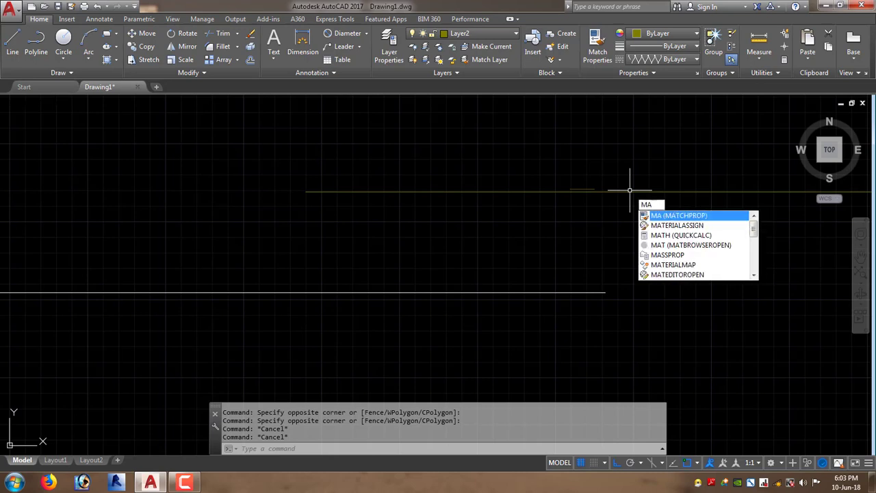
{"action": "key", "text": "Return"}
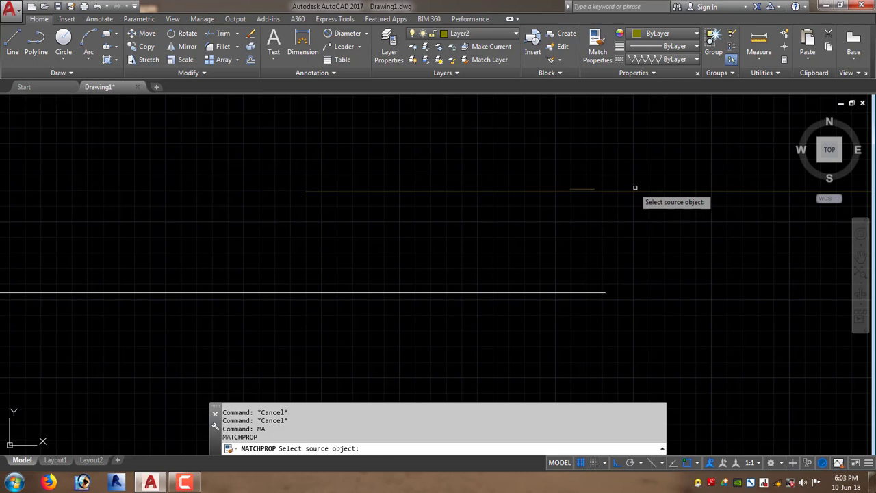
{"action": "left_click", "coordinate": [489, 191]}
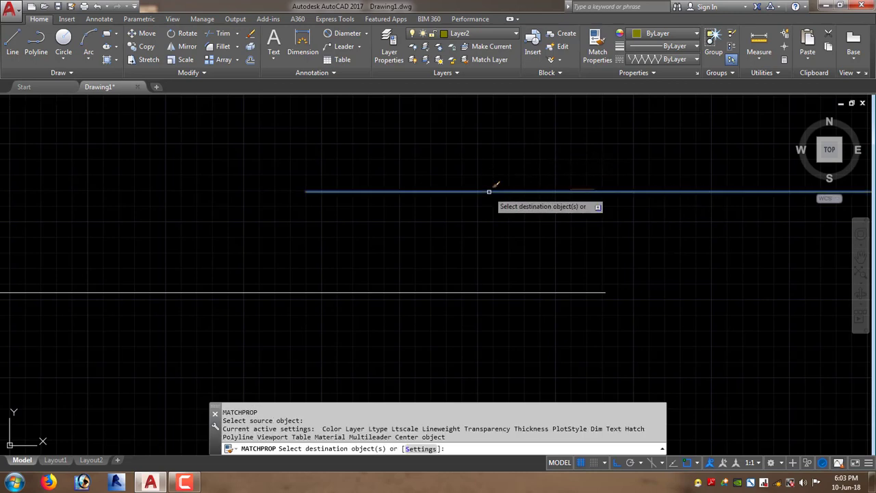
{"action": "left_click", "coordinate": [515, 292]}
{"action": "scroll", "coordinate": [524, 285], "scroll_direction": "down", "scroll_amount": 1}
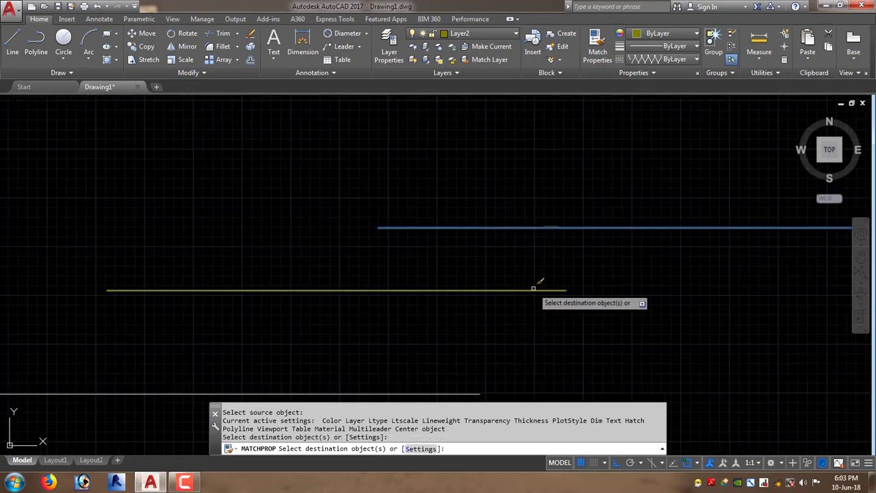
{"action": "key", "text": "Escape"}
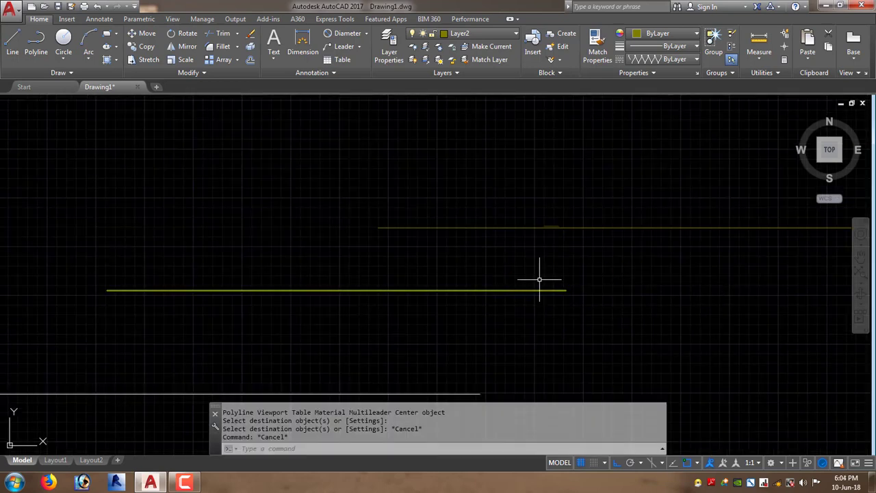
- Zoom and pan to inspect the matched middle line alongside the other two lines
{"action": "left_click", "coordinate": [453, 75]}
{"action": "left_click", "coordinate": [479, 157]}
{"action": "scroll", "coordinate": [538, 219], "scroll_direction": "down", "scroll_amount": 3}
{"action": "scroll", "coordinate": [344, 235], "scroll_direction": "up", "scroll_amount": 4}
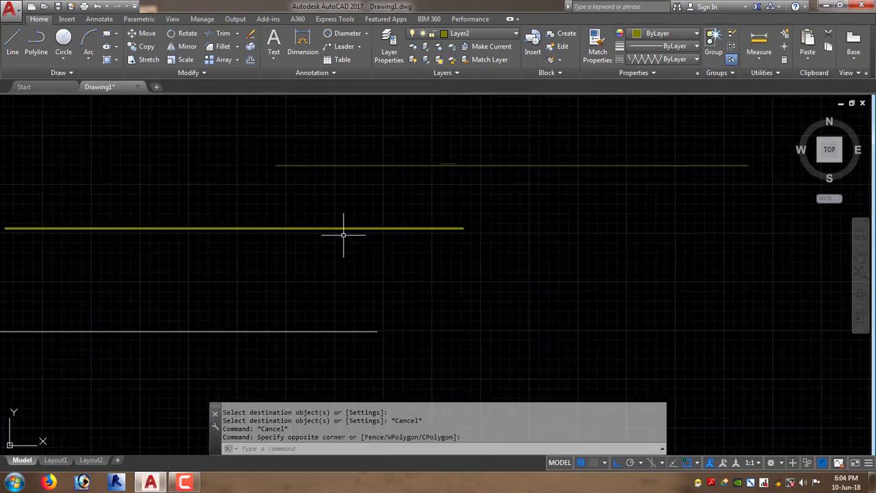
{"action": "scroll", "coordinate": [344, 234], "scroll_direction": "up", "scroll_amount": 2}
{"action": "middle_click_drag", "start_coordinate": [536, 209], "coordinate": [442, 246]}
{"action": "scroll", "coordinate": [415, 242], "scroll_direction": "up", "scroll_amount": 3}
{"action": "scroll", "coordinate": [415, 242], "scroll_direction": "up", "scroll_amount": 5}
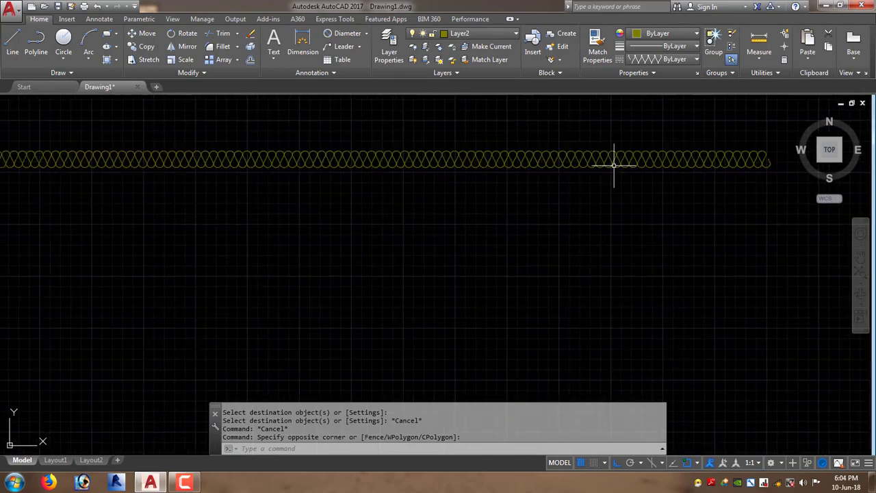
{"action": "scroll", "coordinate": [586, 185], "scroll_direction": "down", "scroll_amount": 5}
{"action": "scroll", "coordinate": [600, 146], "scroll_direction": "down", "scroll_amount": 2}
{"action": "scroll", "coordinate": [593, 137], "scroll_direction": "up", "scroll_amount": 3}
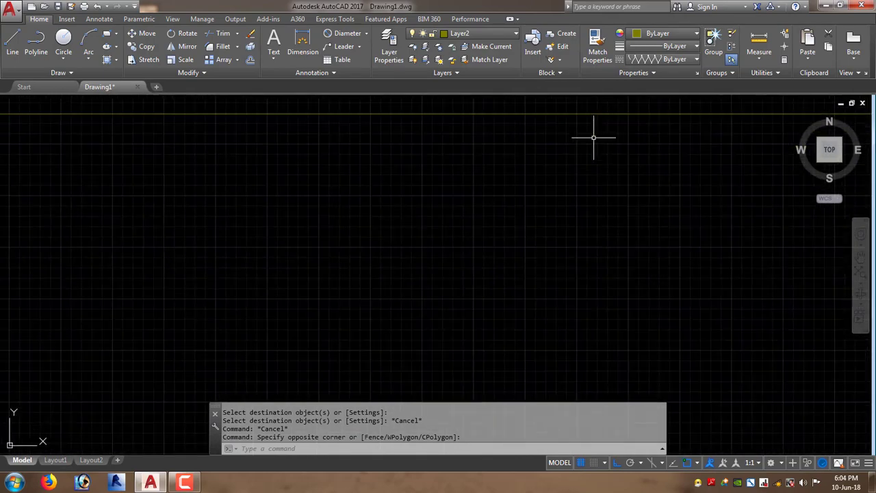
{"action": "scroll", "coordinate": [560, 141], "scroll_direction": "up", "scroll_amount": 1}
{"action": "scroll", "coordinate": [600, 245], "scroll_direction": "down", "scroll_amount": 2}
{"action": "scroll", "coordinate": [376, 307], "scroll_direction": "down", "scroll_amount": 1}
{"action": "scroll", "coordinate": [421, 297], "scroll_direction": "down", "scroll_amount": 3}
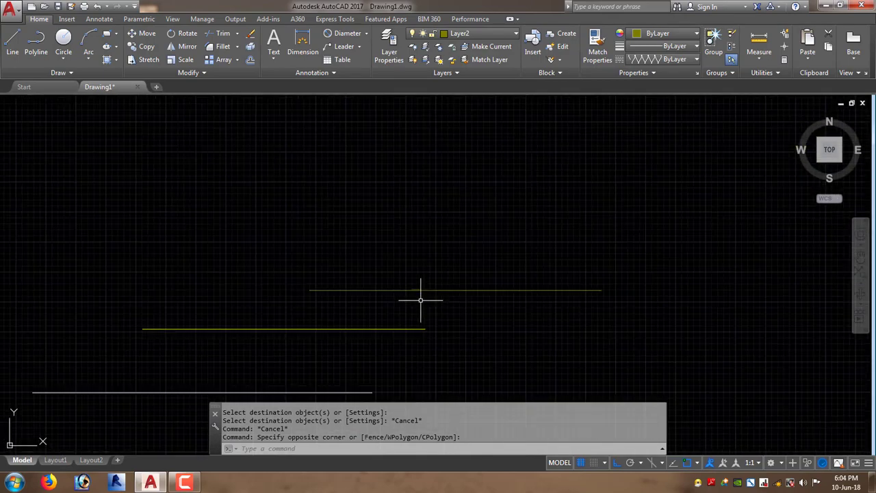
{"action": "middle_click_drag", "start_coordinate": [420, 297], "coordinate": [492, 247]}
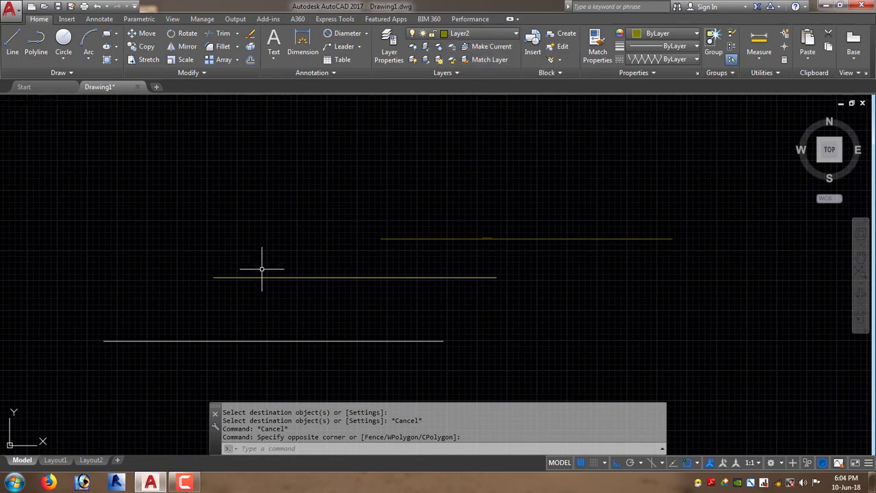
{"action": "scroll", "coordinate": [335, 269], "scroll_direction": "down", "scroll_amount": 4}
{"action": "middle_click_drag", "start_coordinate": [608, 235], "coordinate": [500, 239]}
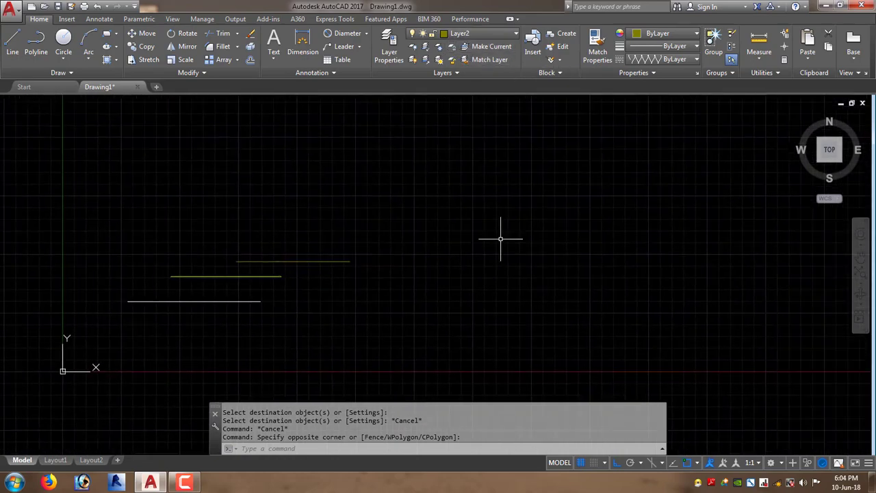
- Draw a square right of the lines and a second rectangle overlapping it
{"action": "type", "text": "rec"}
{"action": "key", "text": "Return"}
{"action": "left_click", "coordinate": [512, 208]}
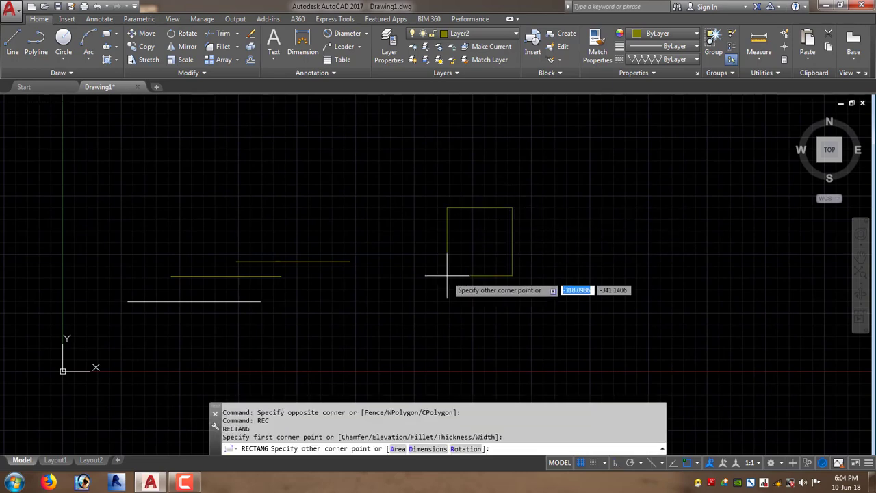
{"action": "left_click", "coordinate": [382, 321]}
{"action": "key", "text": "Return"}
{"action": "left_click", "coordinate": [537, 184]}
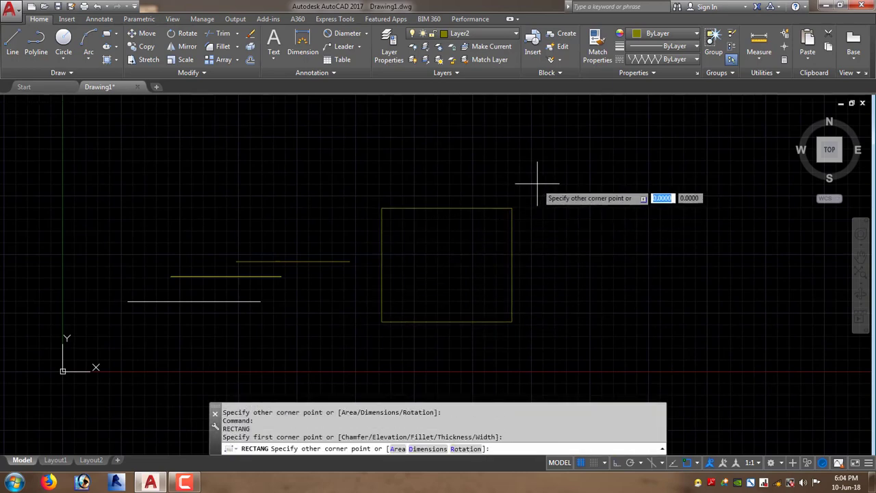
{"action": "left_click", "coordinate": [458, 268]}
- Cancel a stray line above the rectangles and keep Layer2 as the current layer
{"action": "type", "text": "l"}
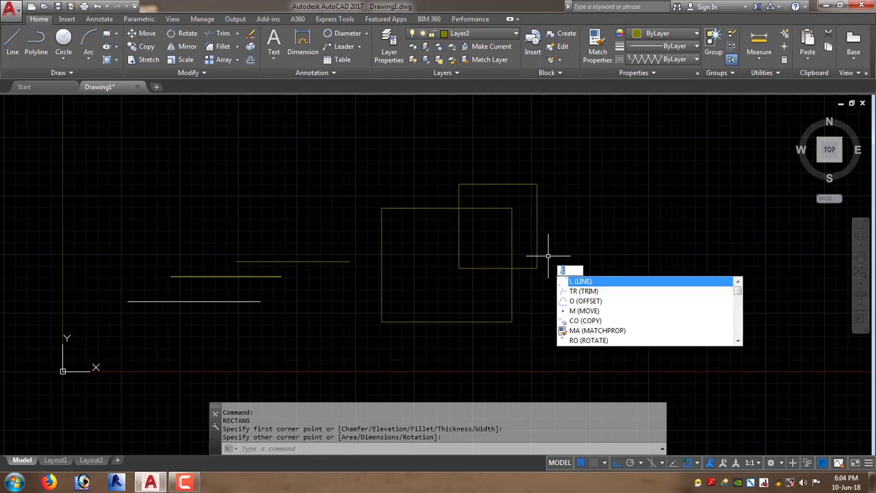
{"action": "key", "text": "Return"}
{"action": "left_click", "coordinate": [549, 149]}
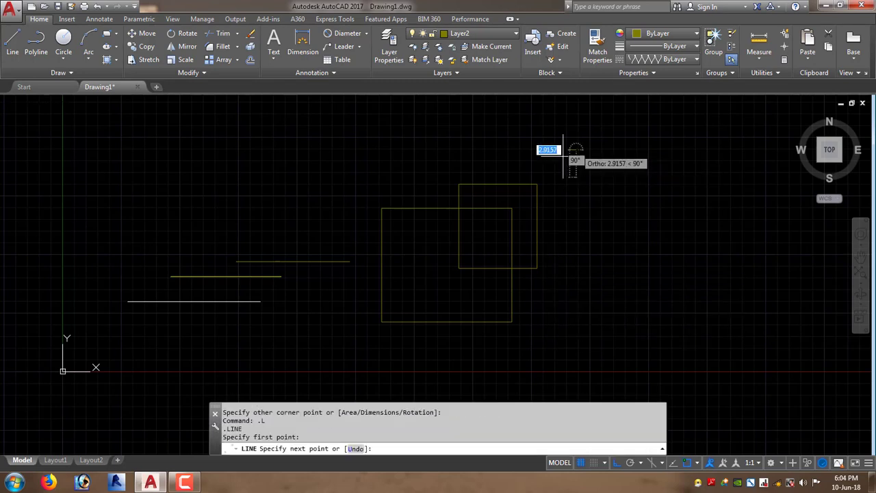
{"action": "key", "text": "Escape"}
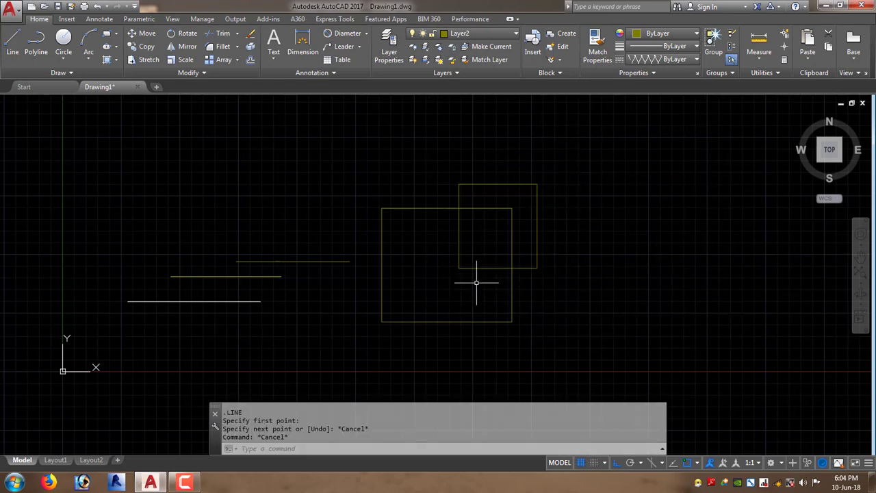
{"action": "left_click", "coordinate": [485, 31]}
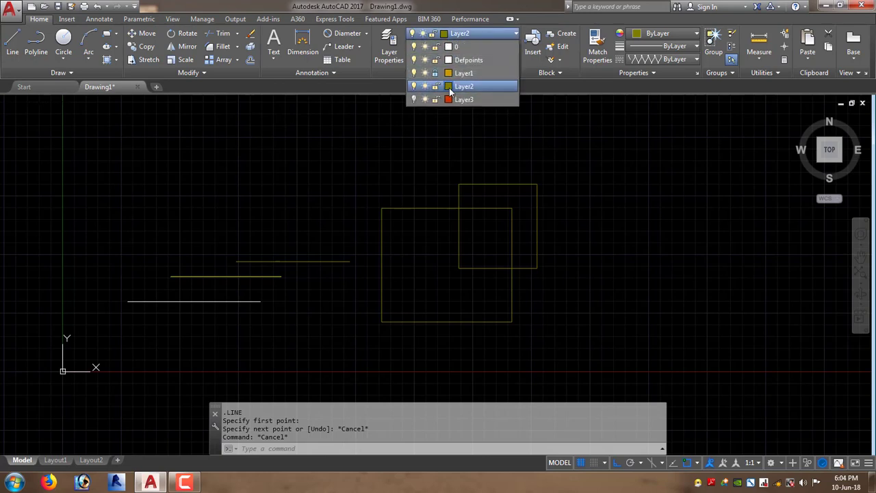
{"action": "left_click", "coordinate": [534, 208]}
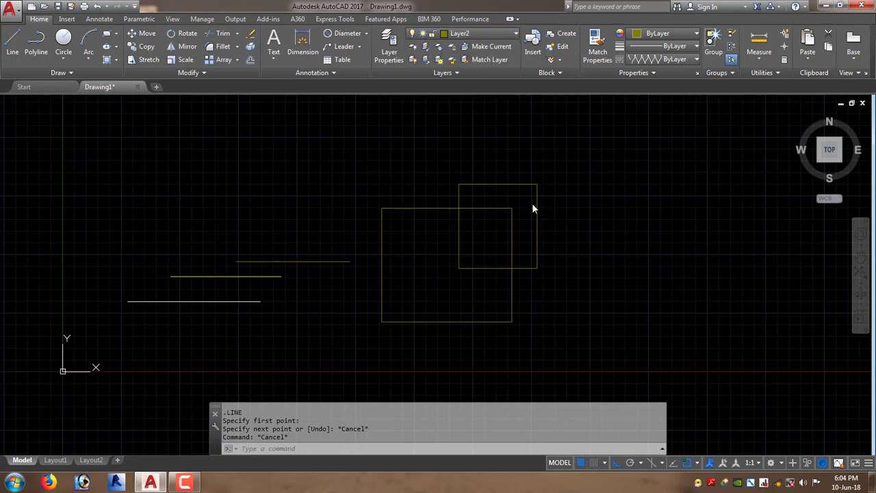
- Draw the large rectangle overlapping both smaller rectangles
{"action": "type", "text": "rec"}
{"action": "key", "text": "Return"}
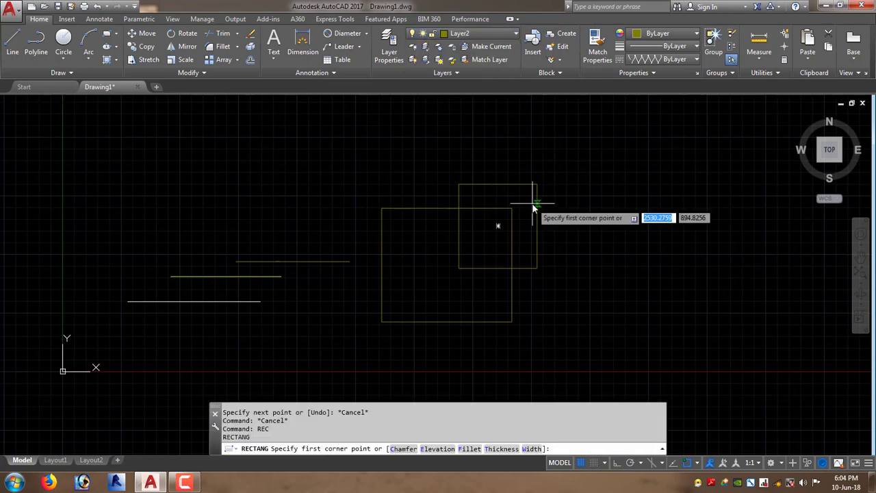
{"action": "left_click", "coordinate": [601, 178]}
{"action": "left_click", "coordinate": [419, 297]}
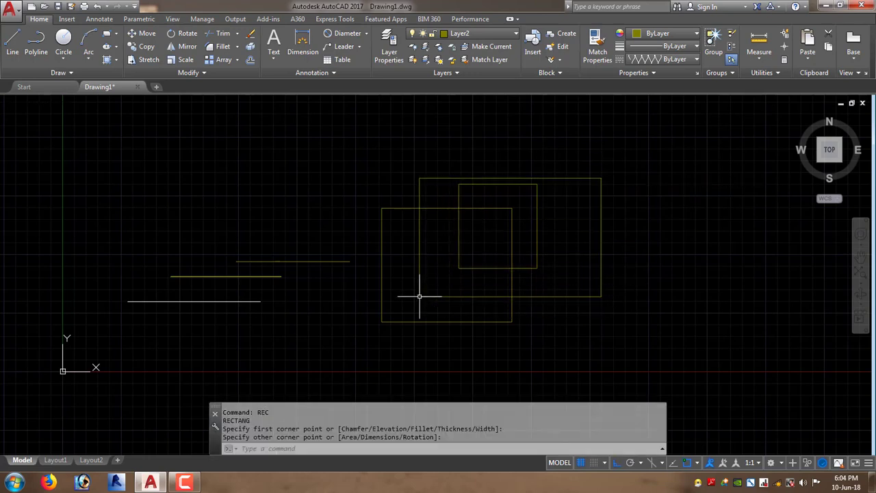
{"action": "key", "text": "Escape"}
{"action": "key", "text": "Escape"}
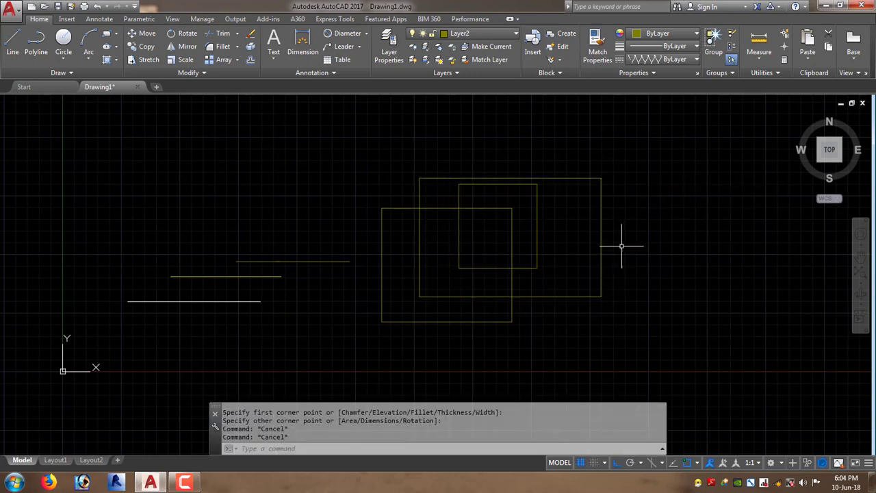
- Window-select the large rectangle and explode it with X
{"action": "left_click", "coordinate": [452, 171]}
{"action": "left_click", "coordinate": [420, 178]}
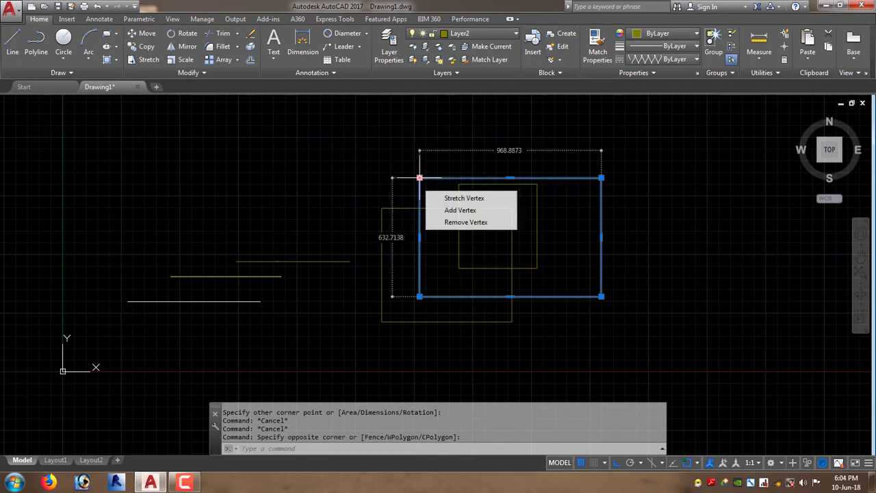
{"action": "key", "text": "Escape"}
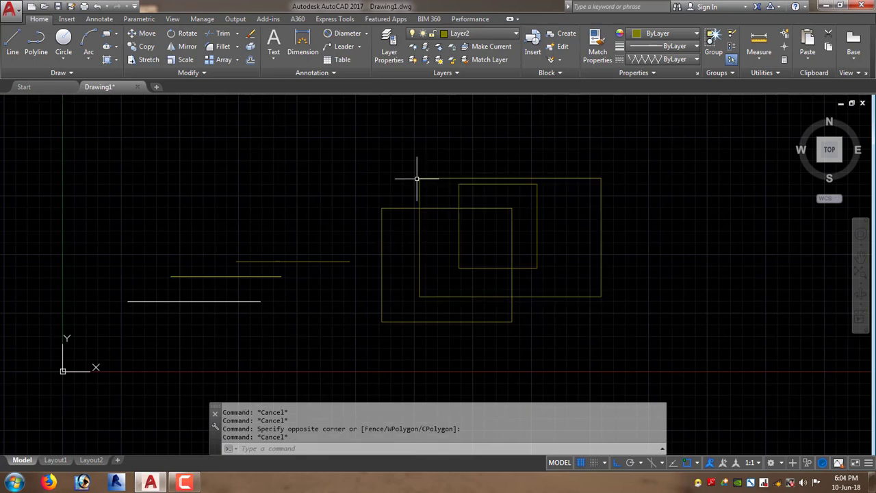
{"action": "left_click", "coordinate": [431, 185]}
{"action": "left_click", "coordinate": [397, 182]}
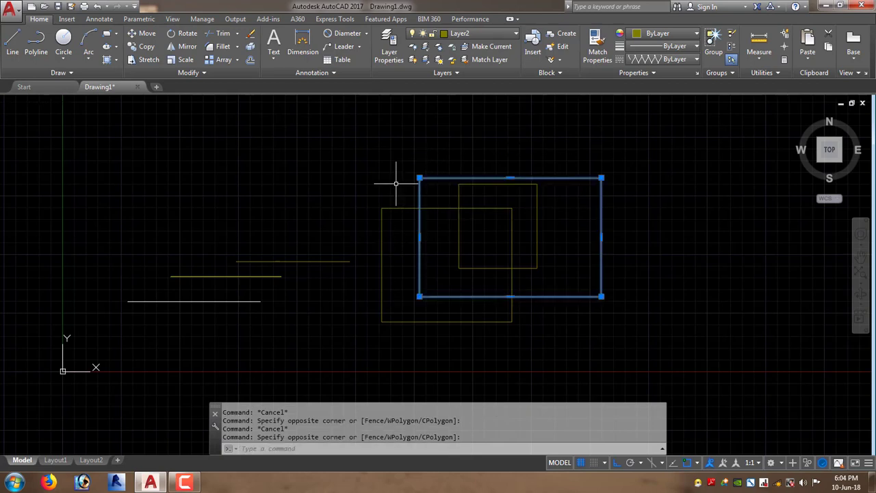
{"action": "type", "text": "x"}
{"action": "key", "text": "Return"}
- Pick the top edge to confirm it is now a separate line
{"action": "left_click", "coordinate": [444, 174]}
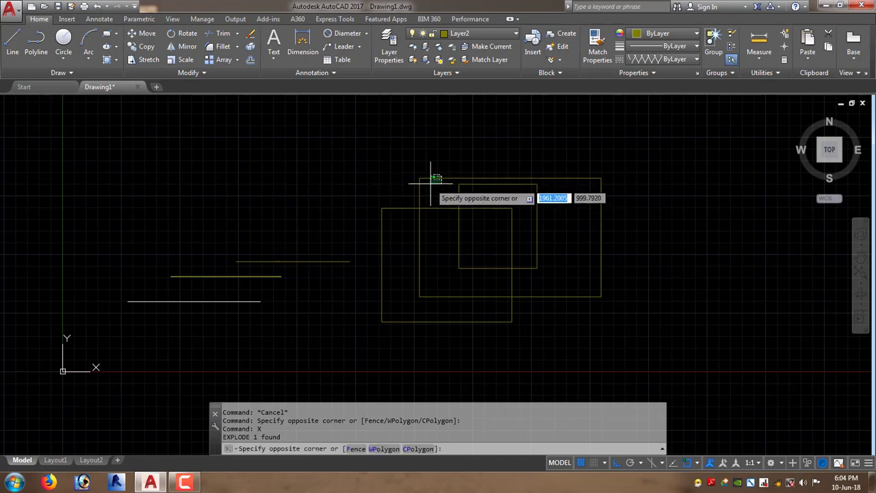
{"action": "left_click", "coordinate": [433, 184]}
{"action": "key", "text": "Escape"}
{"action": "key", "text": "Escape"}
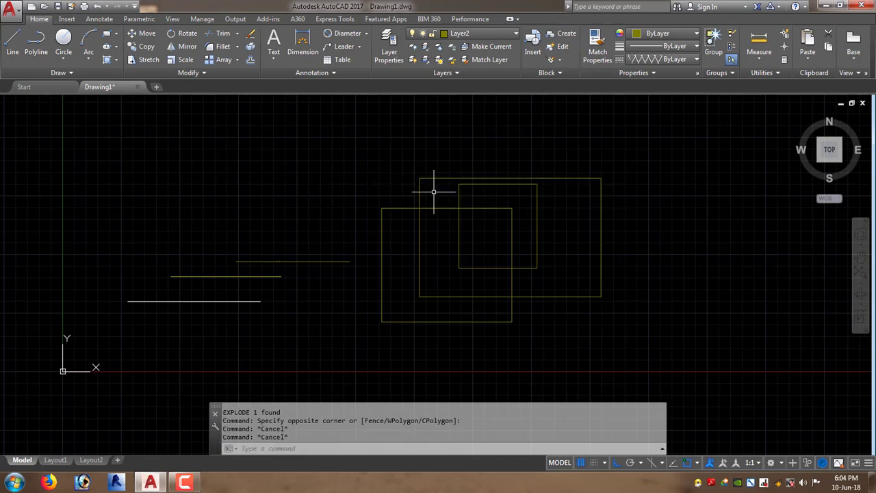
{"action": "middle_click_drag", "start_coordinate": [458, 209], "coordinate": [434, 221]}
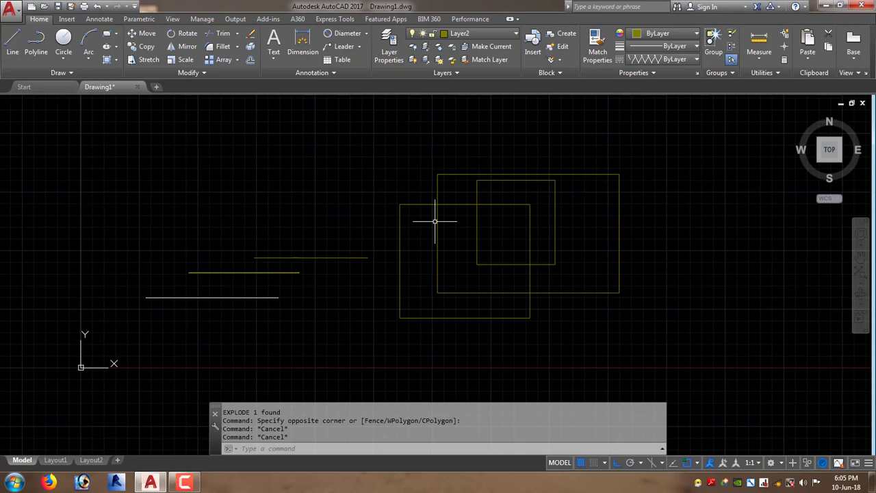
{"action": "left_click", "coordinate": [470, 174]}
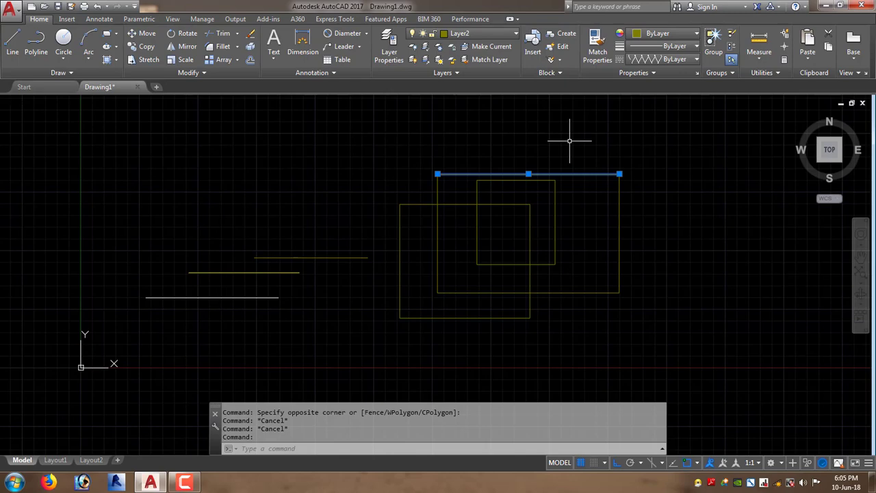
{"action": "key", "text": "Escape"}
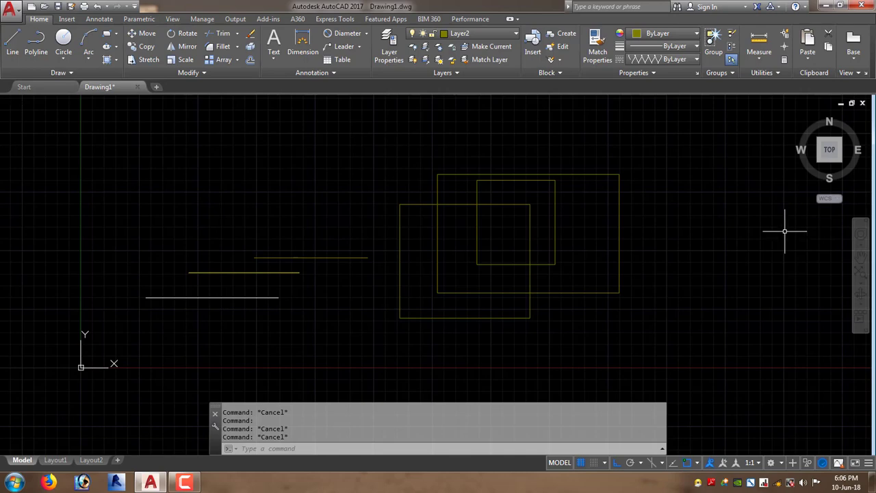
- Select the lower-left rectangle and explode it into lines
{"action": "scroll", "coordinate": [496, 202], "scroll_direction": "up", "scroll_amount": 2}
{"action": "left_click", "coordinate": [501, 206]}
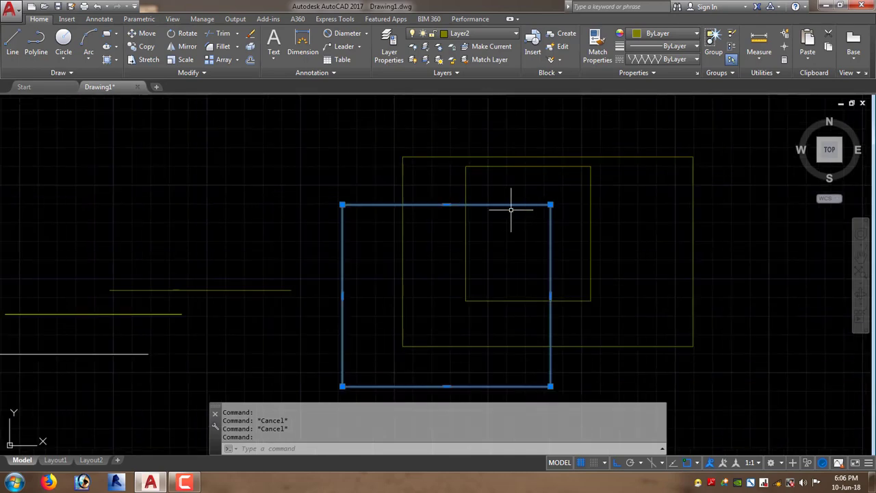
{"action": "key", "text": "Escape"}
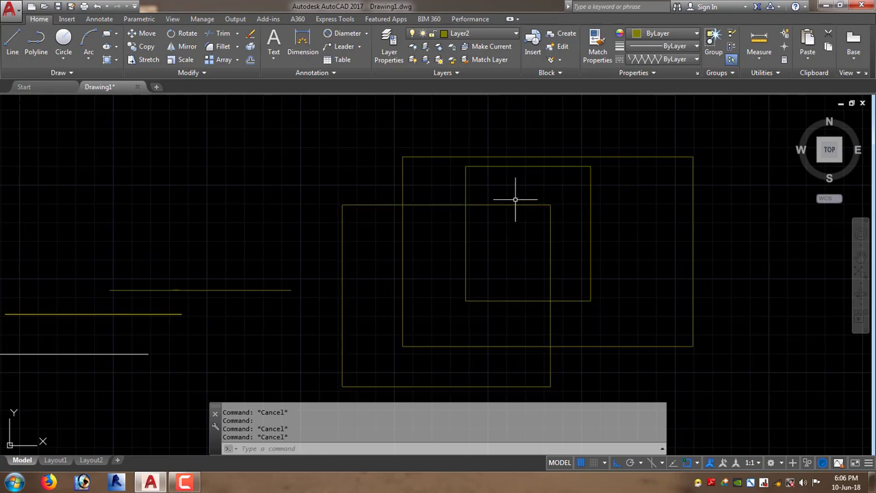
{"action": "left_click", "coordinate": [514, 212]}
{"action": "type", "text": "x"}
{"action": "key", "text": "Return"}
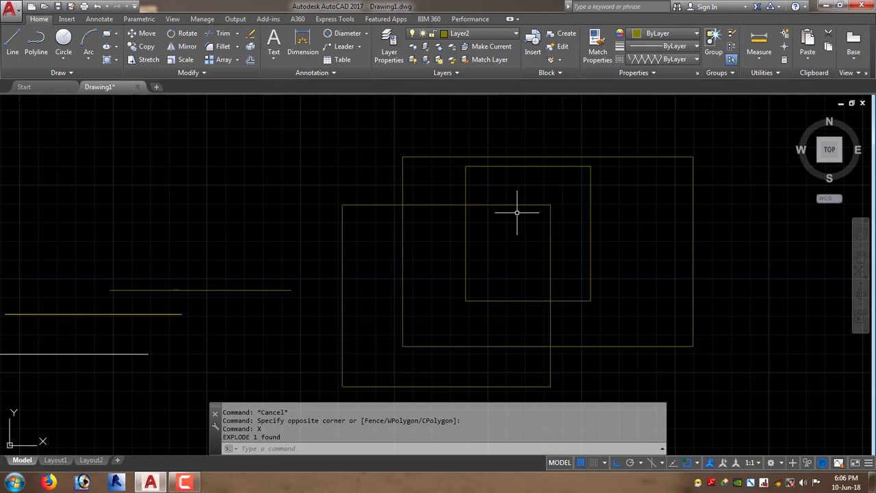
- Trim its top edge as a trial, then undo the trim with Ctrl+Z
{"action": "type", "text": "tr"}
{"action": "key", "text": "Return"}
{"action": "key", "text": "Return"}
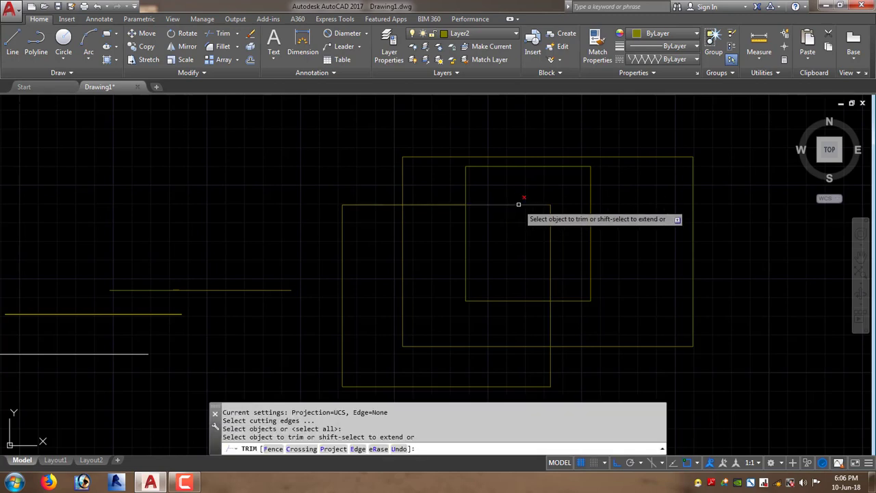
{"action": "left_click", "coordinate": [518, 204]}
{"action": "key", "text": "Escape"}
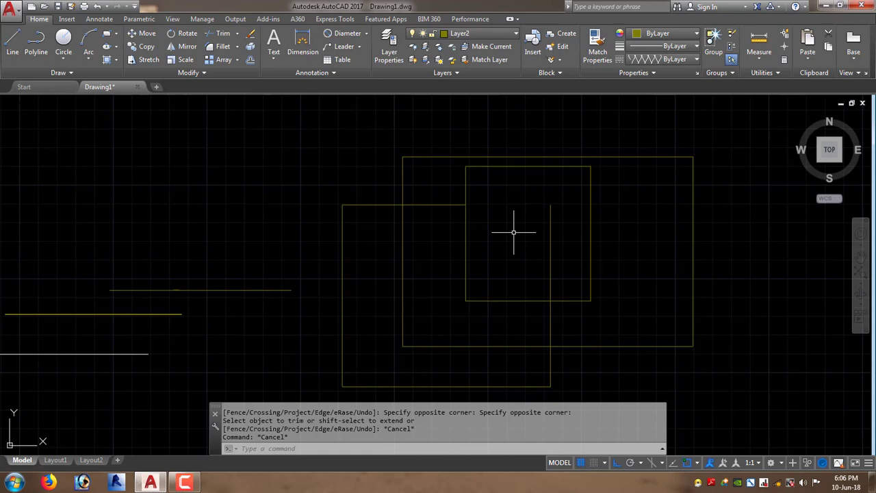
{"action": "scroll", "coordinate": [513, 232], "scroll_direction": "down", "scroll_amount": 2}
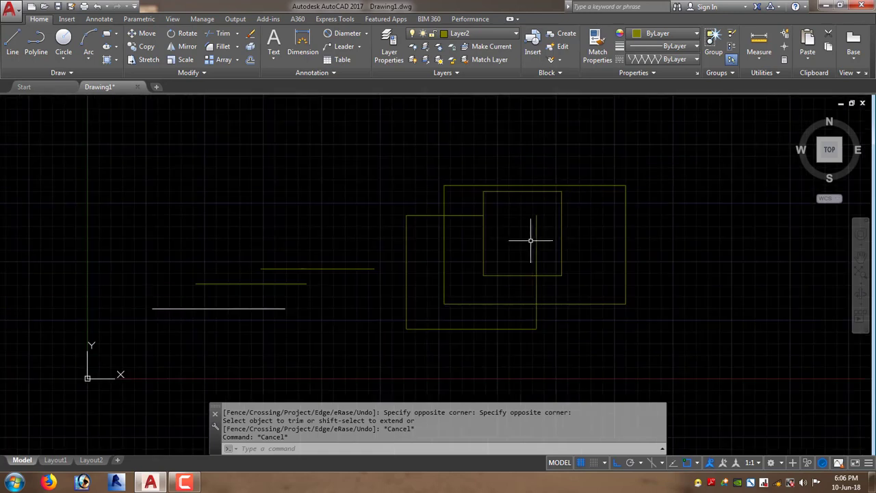
{"action": "middle_click_drag", "start_coordinate": [532, 239], "coordinate": [430, 246]}
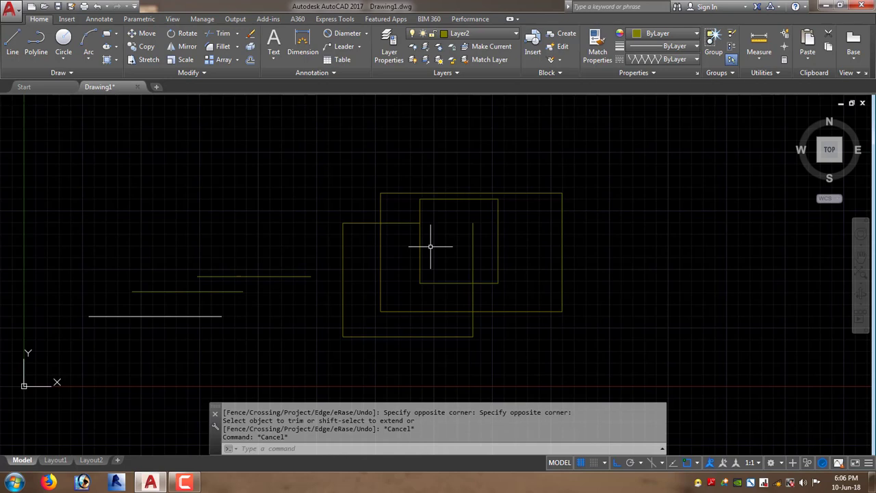
{"action": "scroll", "coordinate": [430, 246], "scroll_direction": "up", "scroll_amount": 2}
{"action": "key", "text": "ctrl+z"}
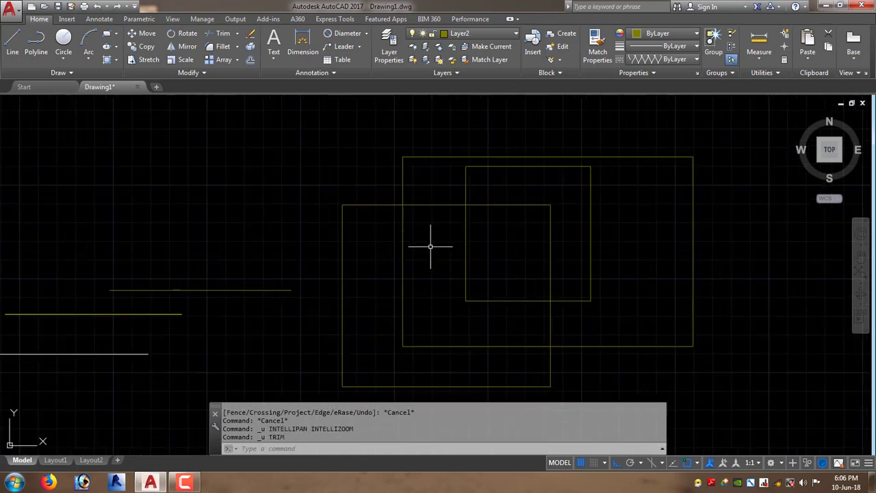
{"action": "key", "text": "Escape"}
{"action": "key", "text": "Escape"}
- Start a block named KINGBOURNE, based at the lower-left rectangle's top-left corner
{"action": "scroll", "coordinate": [431, 247], "scroll_direction": "down", "scroll_amount": 2}
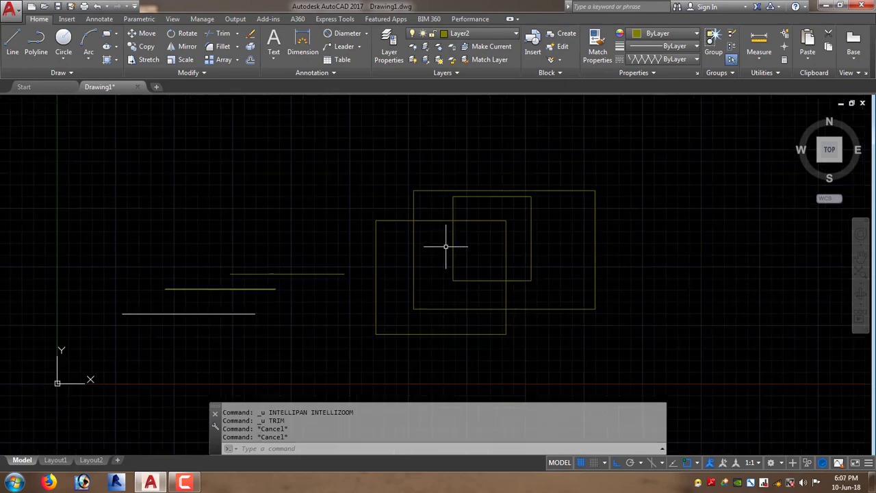
{"action": "middle_click_drag", "start_coordinate": [447, 244], "coordinate": [453, 235]}
{"action": "type", "text": "b"}
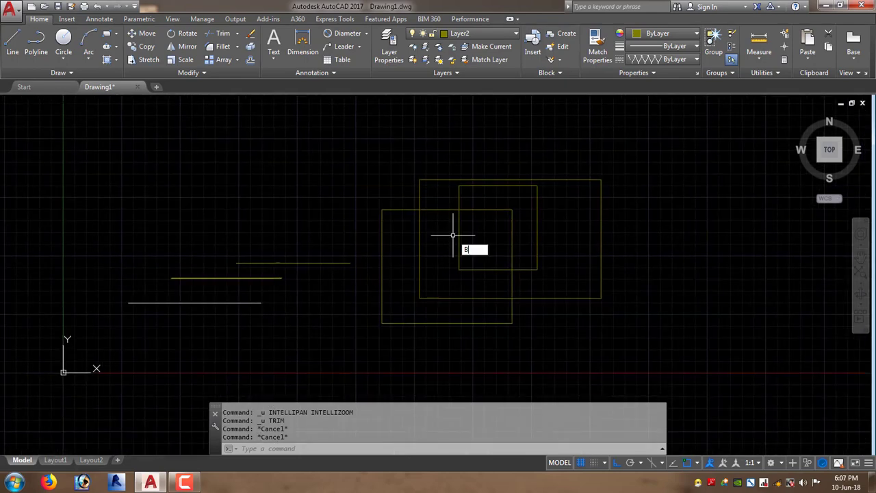
{"action": "key", "text": "Return"}
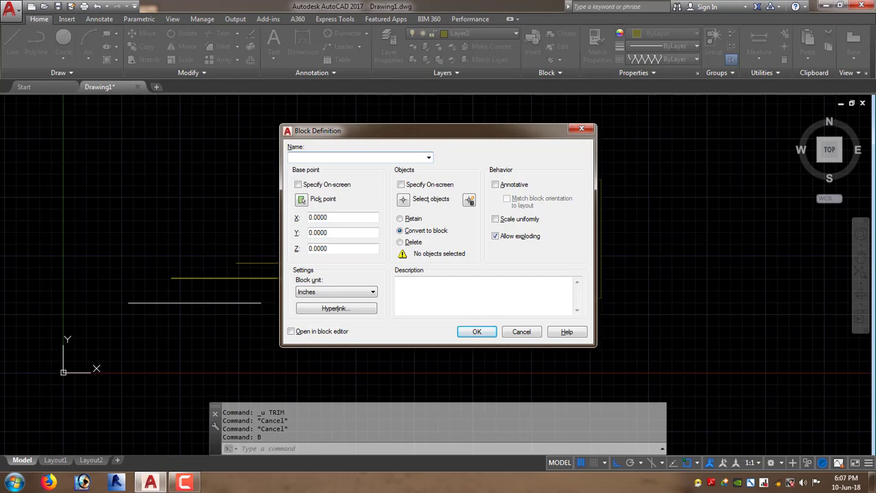
{"action": "type", "text": "KI"}
{"action": "type", "text": "NGBO"}
{"action": "type", "text": "URNE"}
{"action": "left_click", "coordinate": [303, 201]}
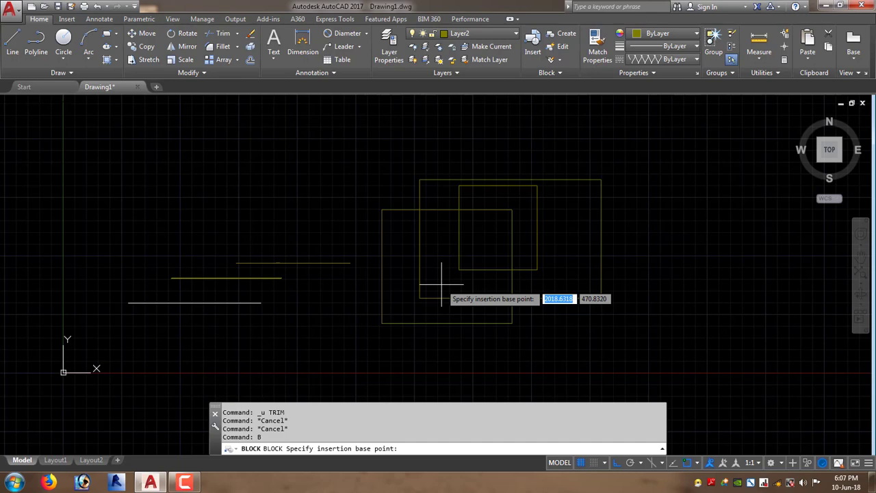
{"action": "left_click", "coordinate": [381, 209]}
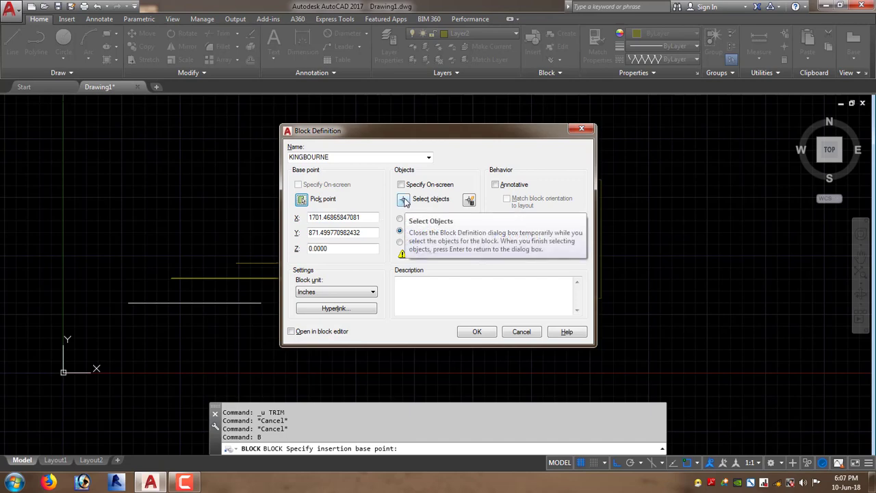
- Window-select all nine rectangle lines and create the KINGBOURNE block
{"action": "left_click", "coordinate": [404, 199]}
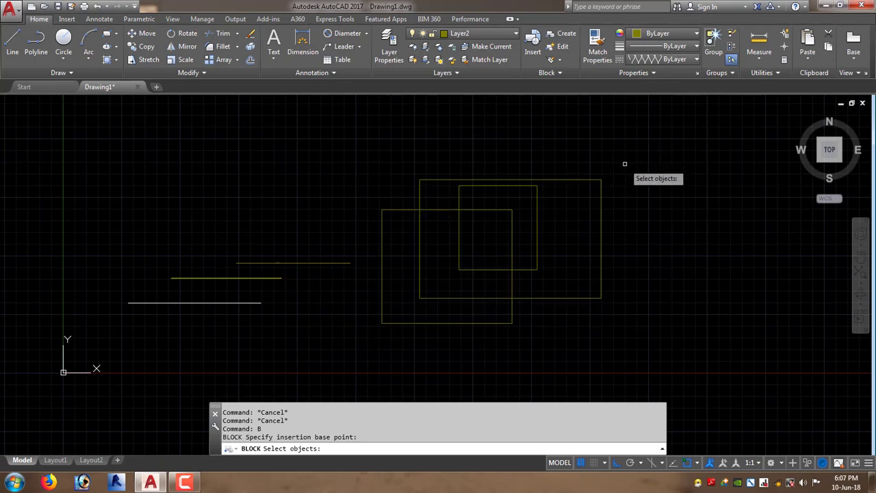
{"action": "left_click", "coordinate": [624, 164]}
{"action": "left_click", "coordinate": [365, 357]}
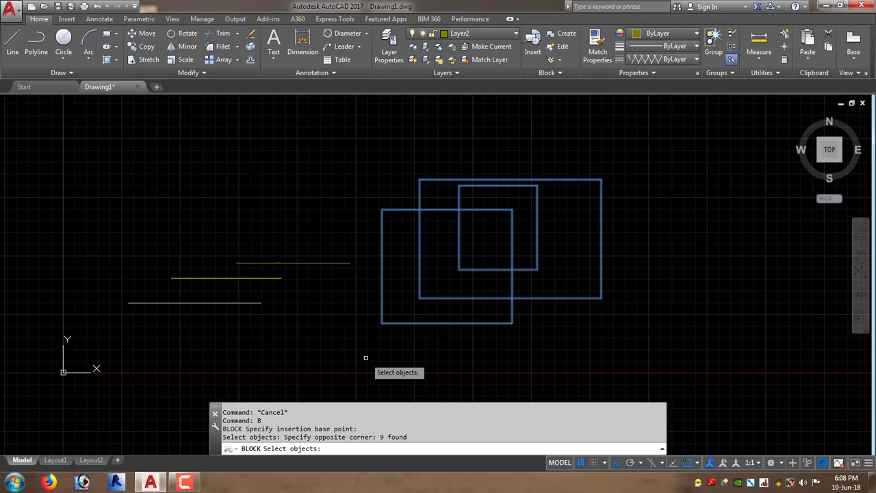
{"action": "key", "text": "Return"}
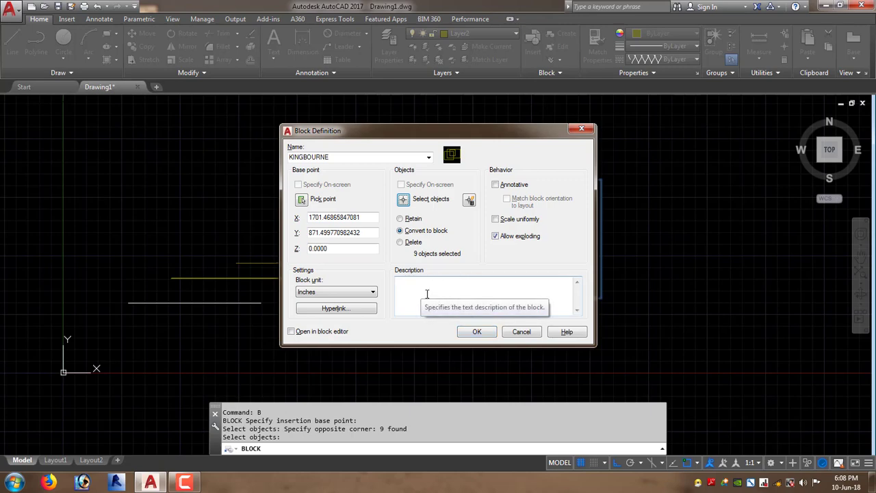
{"action": "left_click", "coordinate": [479, 333]}
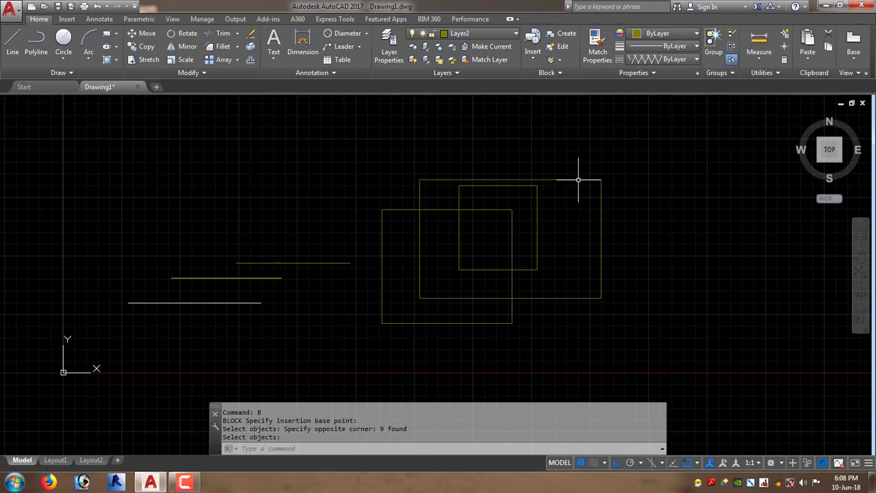
{"action": "left_click", "coordinate": [578, 179]}
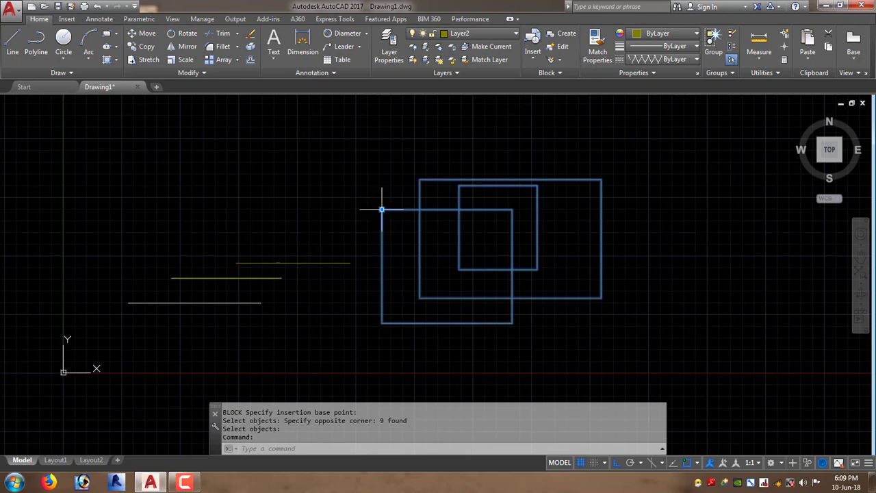
{"action": "left_click", "coordinate": [384, 211]}
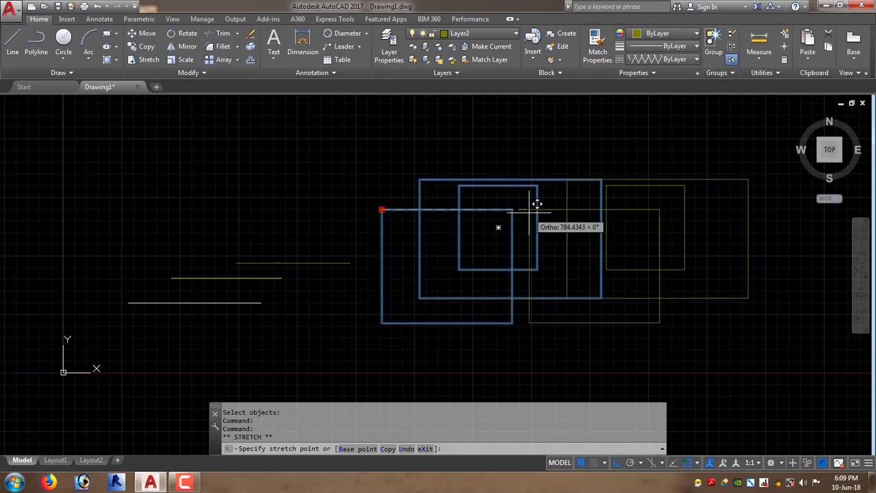
{"action": "key", "text": "Escape"}
{"action": "key", "text": "Escape"}
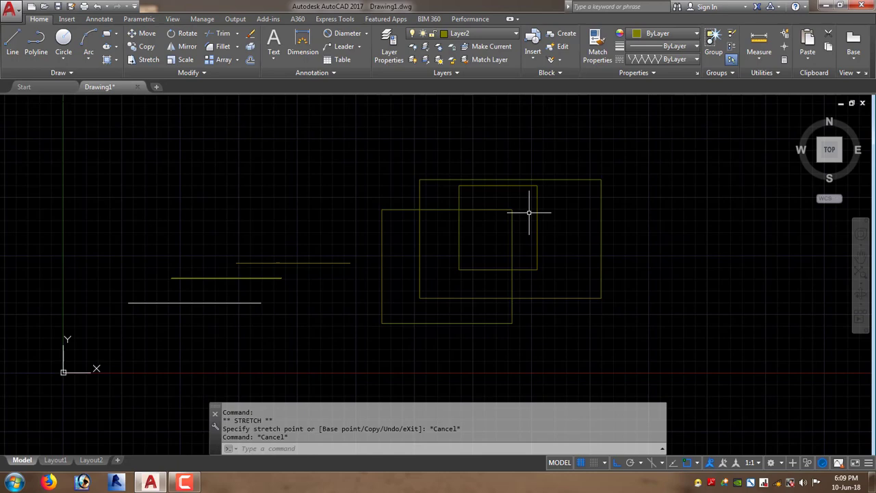
{"action": "scroll", "coordinate": [529, 213], "scroll_direction": "down", "scroll_amount": 2}
- Select the KINGBOURNE block and start COPY with its centre as base point
{"action": "left_click", "coordinate": [610, 184]}
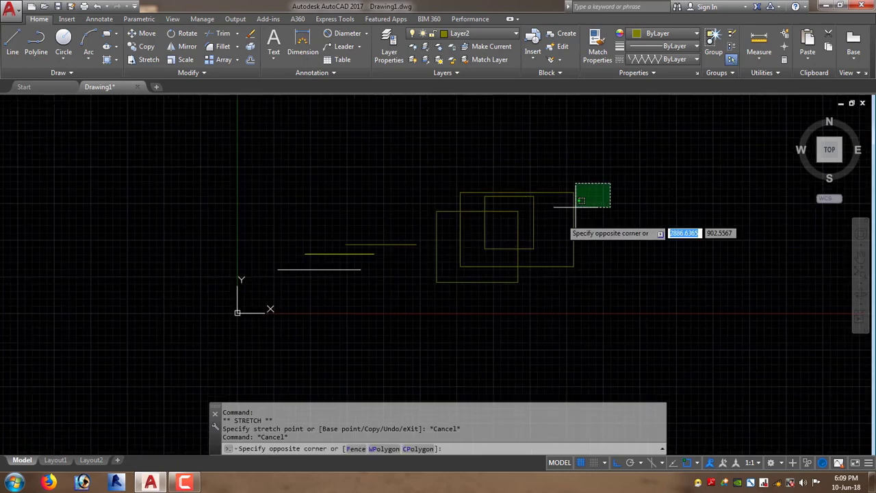
{"action": "left_click", "coordinate": [560, 221]}
{"action": "type", "text": "CO"}
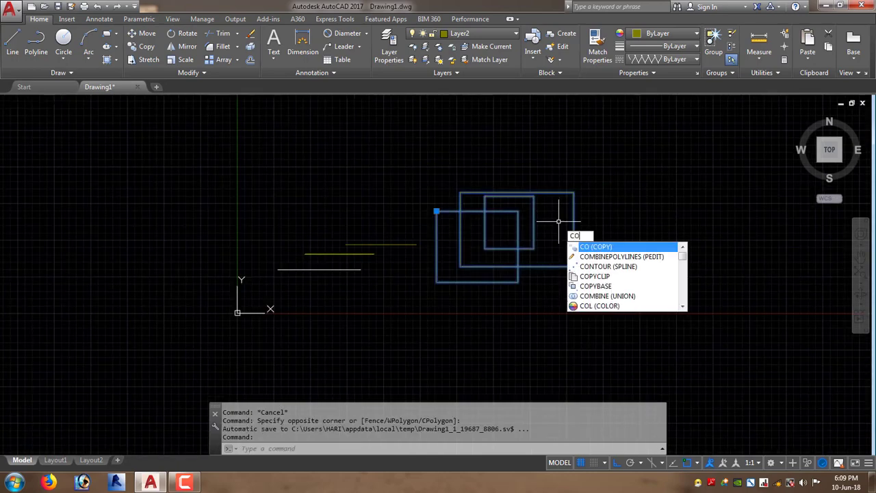
{"action": "key", "text": "Return"}
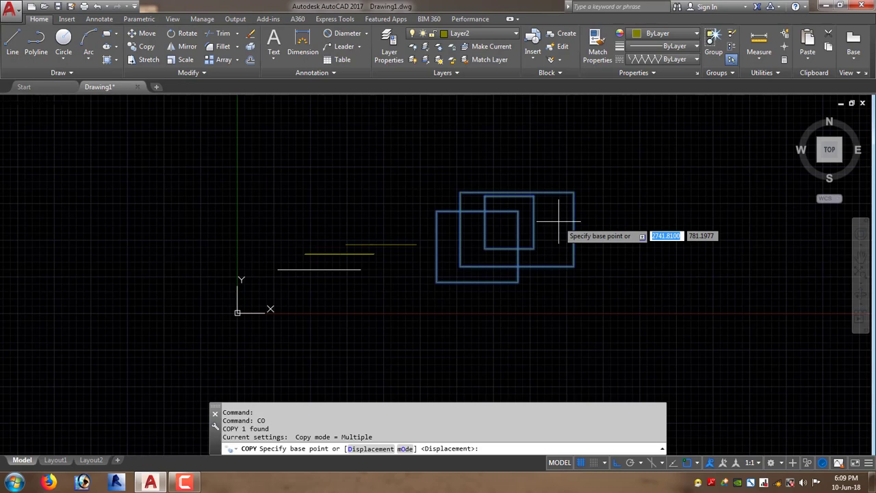
{"action": "left_click", "coordinate": [510, 221]}
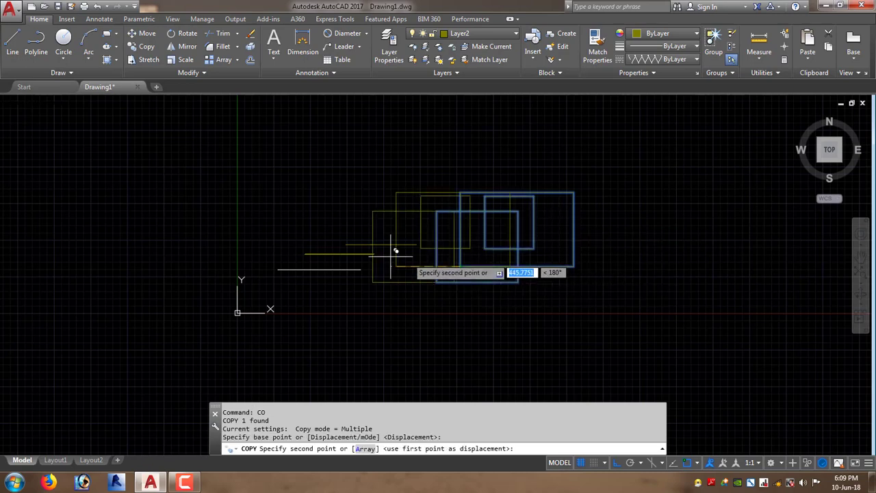
- Place five copies at evenly spaced points in a row to the right
{"action": "scroll", "coordinate": [383, 250], "scroll_direction": "down", "scroll_amount": 2}
{"action": "left_click", "coordinate": [545, 250]}
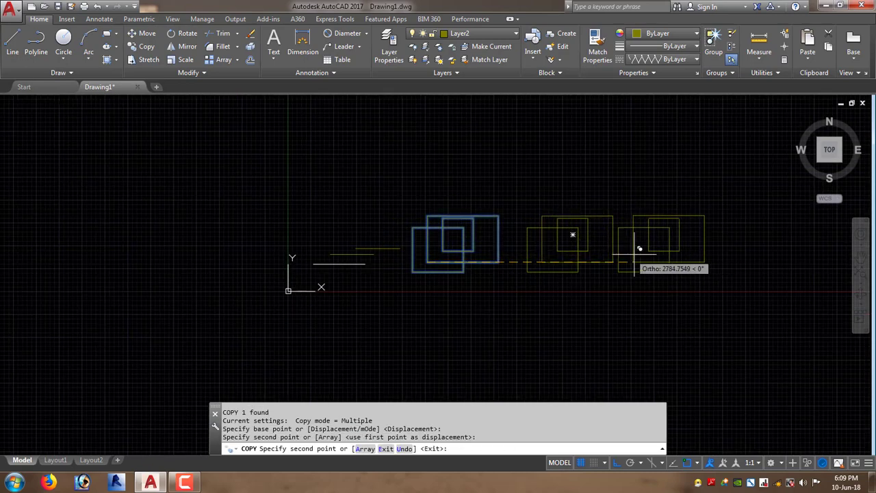
{"action": "left_click", "coordinate": [659, 255]}
{"action": "middle_click_drag", "start_coordinate": [783, 253], "coordinate": [520, 254]}
{"action": "left_click", "coordinate": [503, 253]}
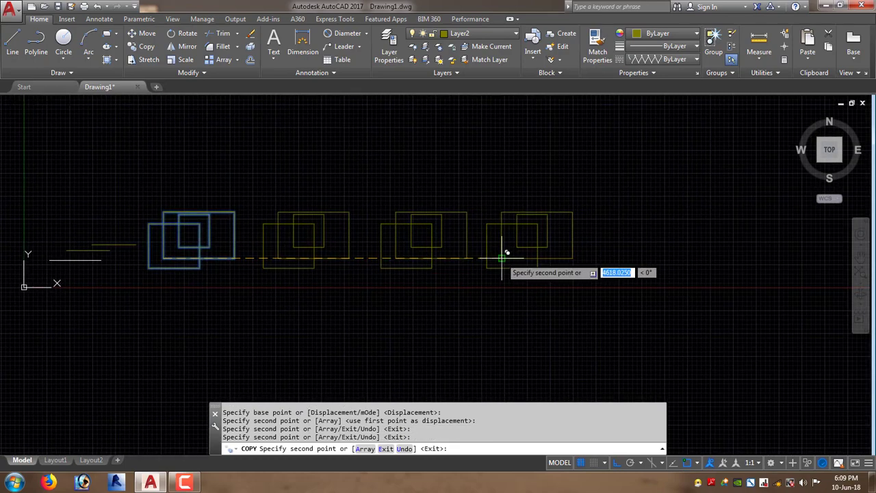
{"action": "left_click", "coordinate": [625, 255]}
{"action": "left_click", "coordinate": [738, 253]}
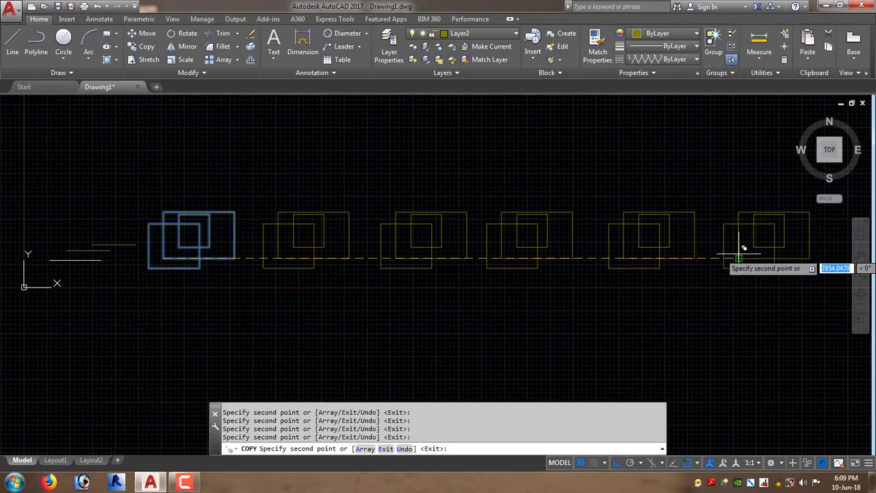
{"action": "key", "text": "Escape"}
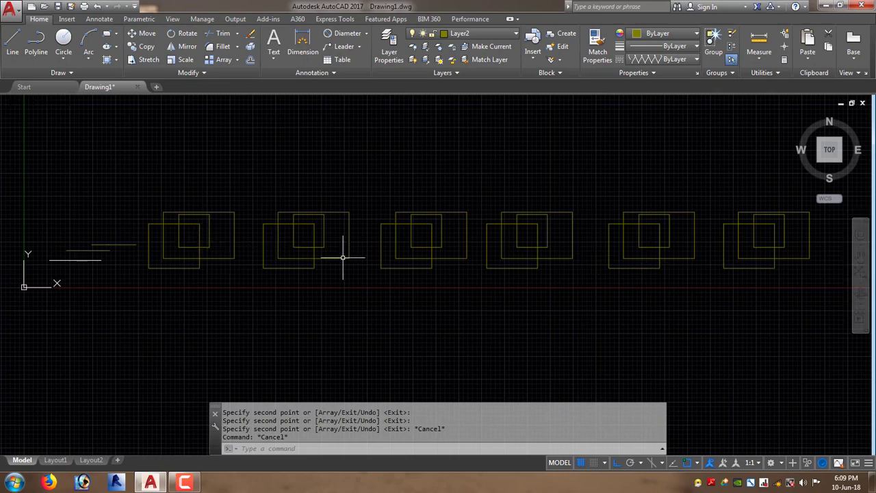
{"action": "scroll", "coordinate": [178, 219], "scroll_direction": "up", "scroll_amount": 4}
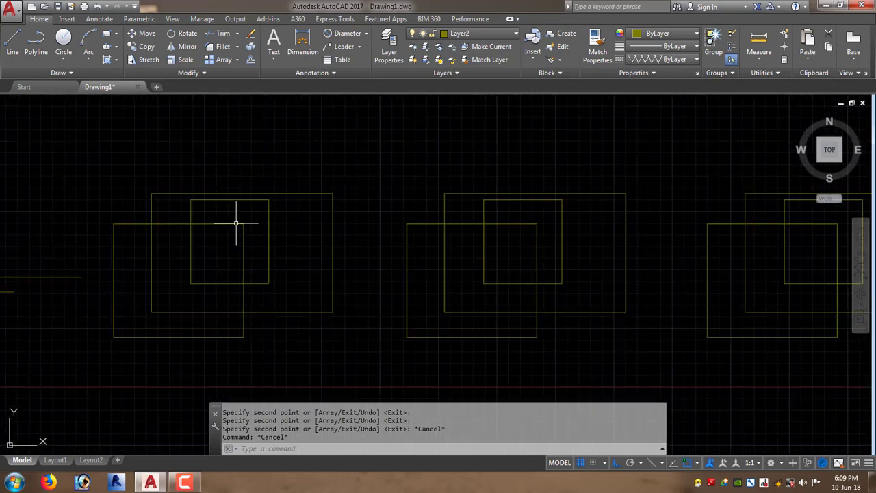
{"action": "left_click", "coordinate": [175, 222]}
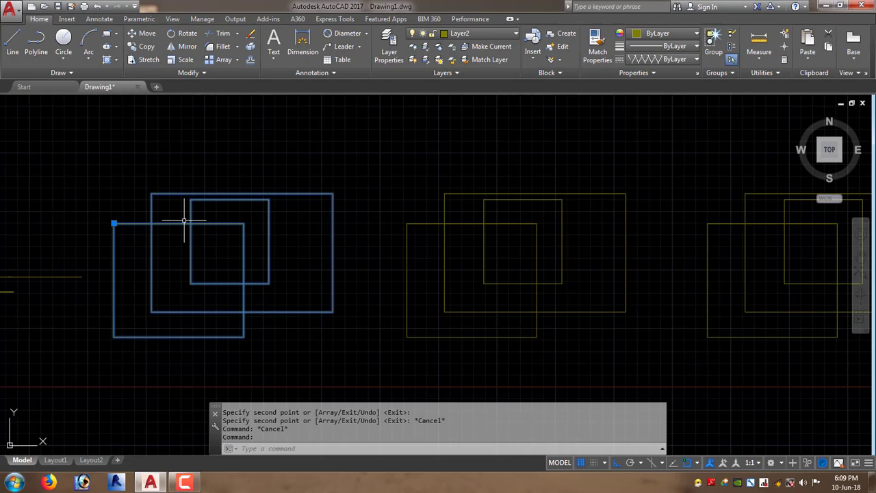
{"action": "key", "text": "Escape"}
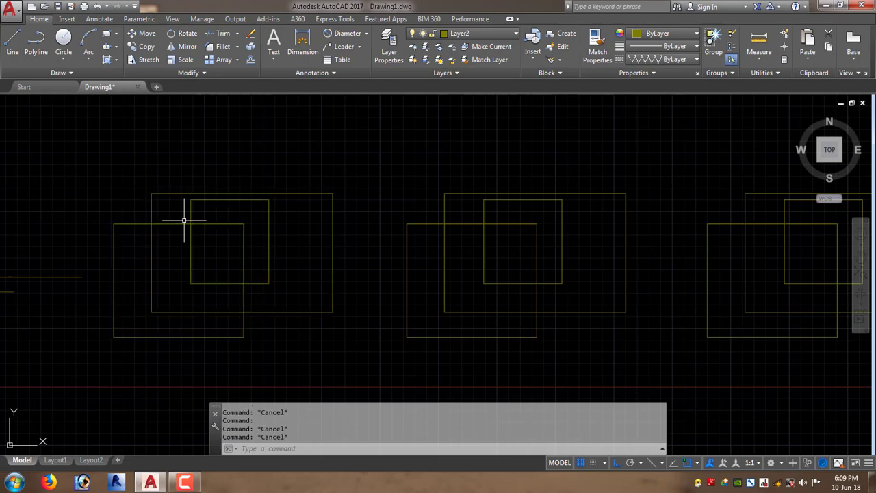
{"action": "type", "text": "tr"}
{"action": "key", "text": "Return"}
{"action": "key", "text": "Return"}
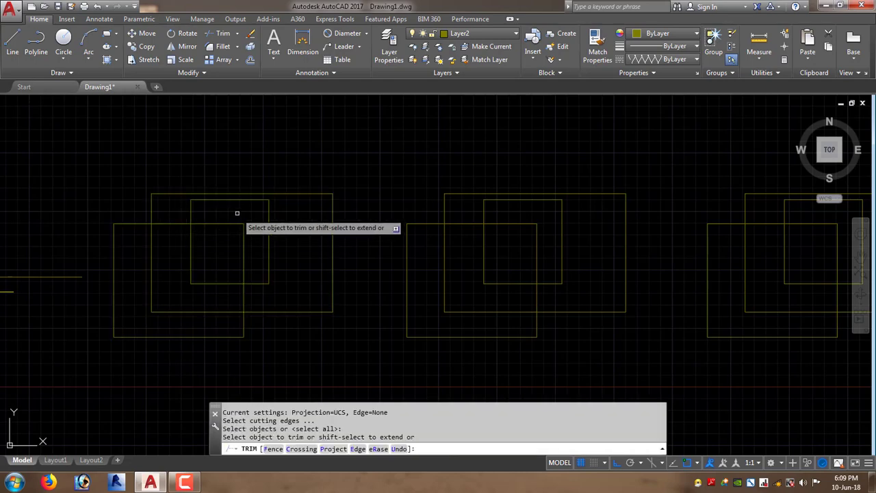
{"action": "left_click_drag", "start_coordinate": [237, 213], "coordinate": [230, 244]}
{"action": "left_click", "coordinate": [232, 239]}
{"action": "left_click", "coordinate": [276, 214]}
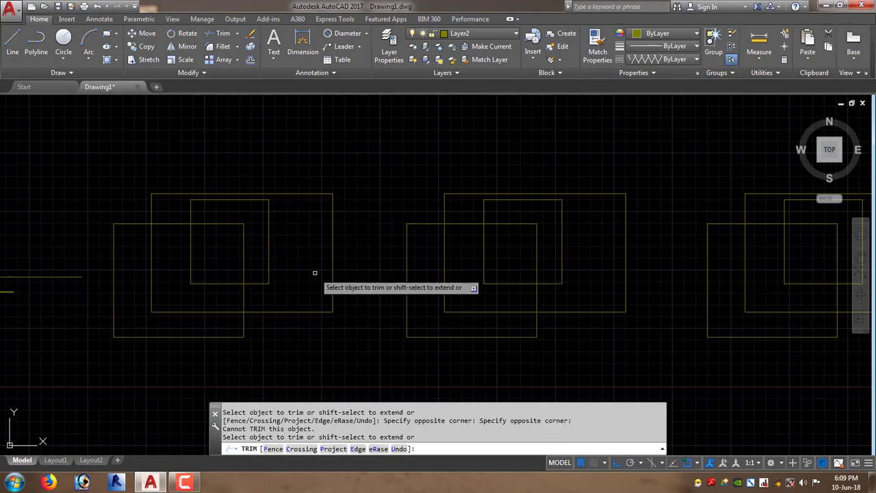
{"action": "left_click", "coordinate": [329, 295]}
{"action": "left_click", "coordinate": [251, 319]}
{"action": "key", "text": "Escape"}
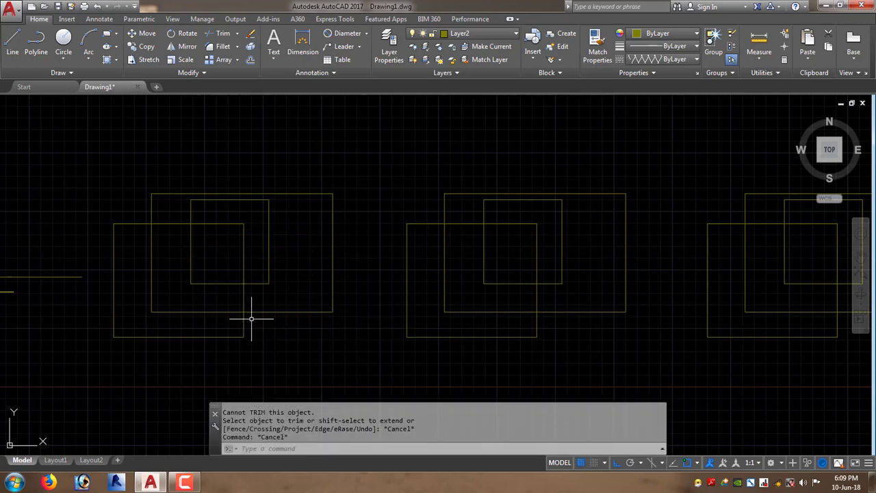
- Open KINGBOURNE in the Block Editor and inspect the overlapping inner edges
{"action": "double_click", "coordinate": [201, 223]}
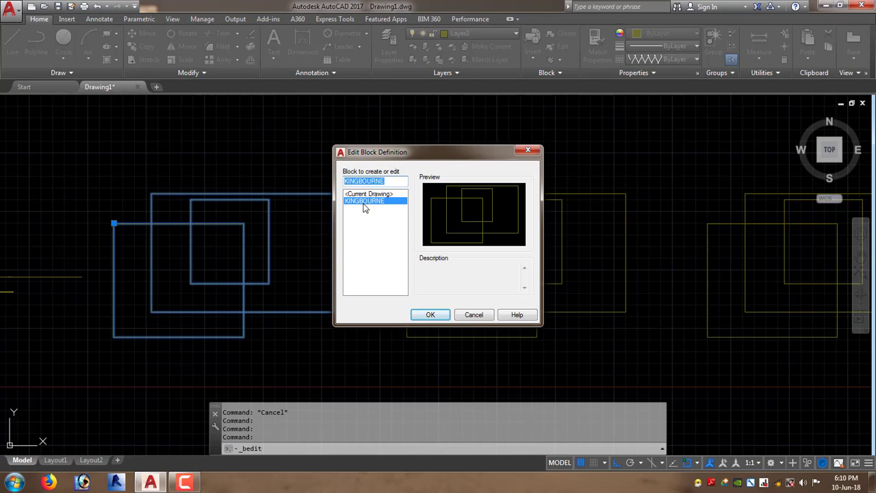
{"action": "left_click", "coordinate": [425, 316]}
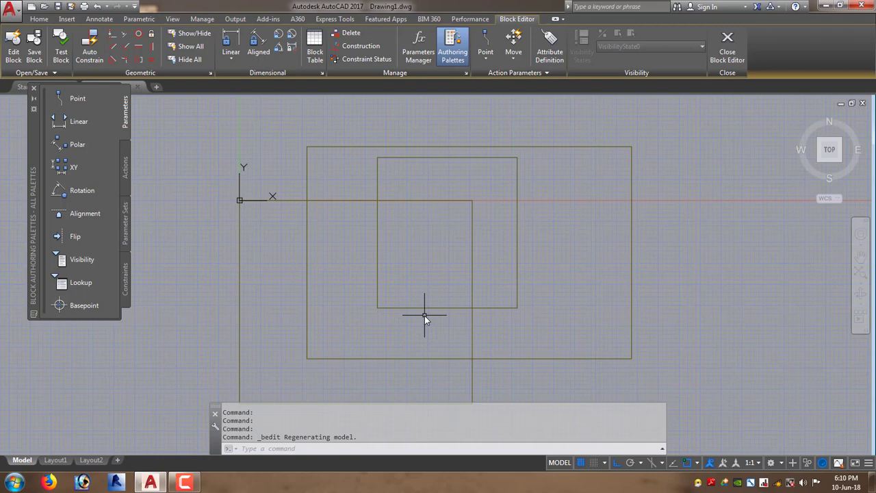
{"action": "scroll", "coordinate": [424, 250], "scroll_direction": "down", "scroll_amount": 2}
{"action": "scroll", "coordinate": [425, 191], "scroll_direction": "up", "scroll_amount": 2}
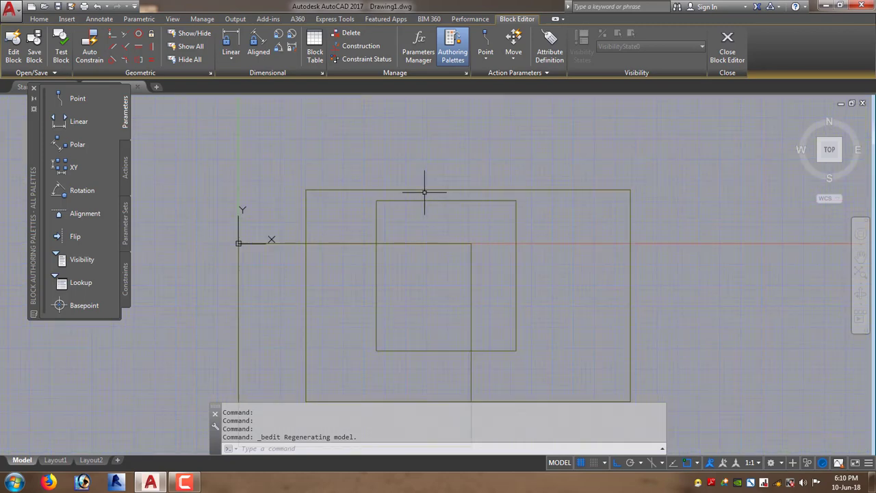
{"action": "middle_click_drag", "start_coordinate": [429, 239], "coordinate": [469, 191]}
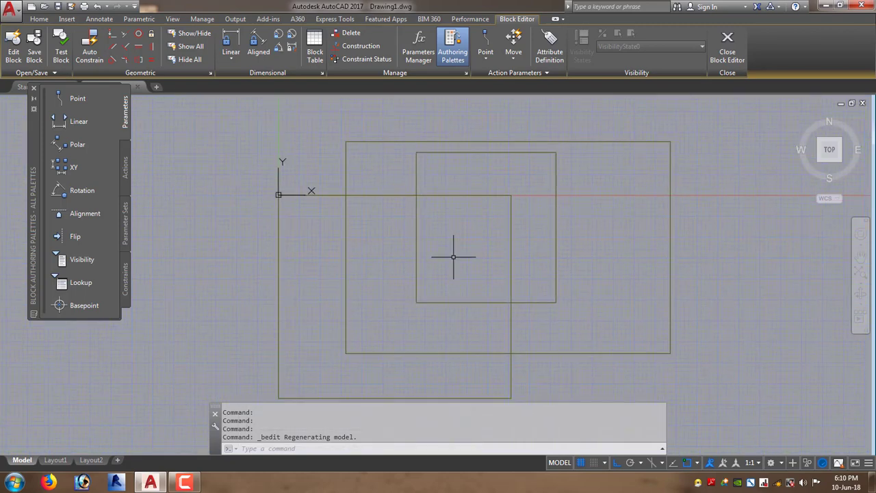
{"action": "left_click", "coordinate": [482, 152]}
{"action": "key", "text": "Escape"}
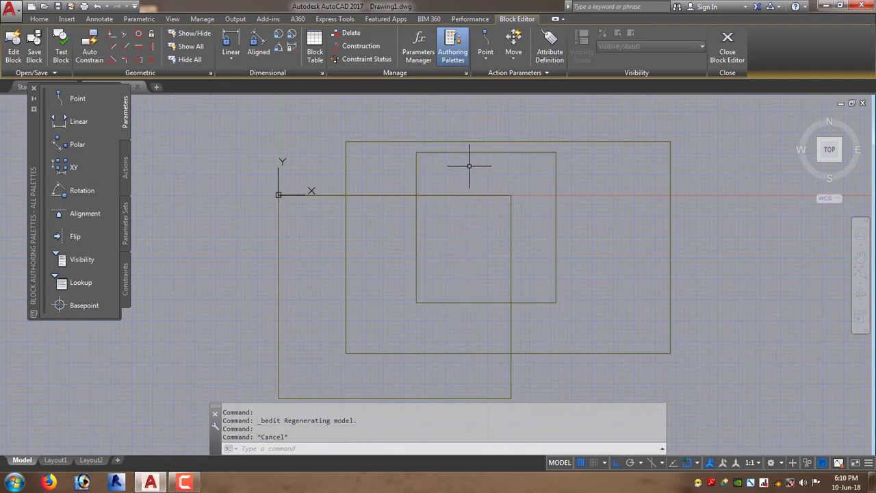
{"action": "key", "text": "Escape"}
{"action": "left_click", "coordinate": [467, 195]}
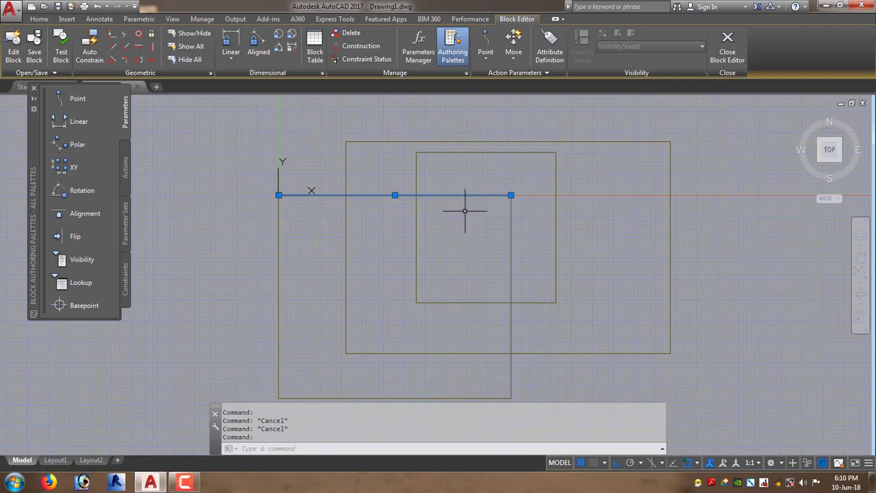
{"action": "key", "text": "Escape"}
- Trim the inner overlapping segments, then close the Block Editor saving KINGBOURNE
{"action": "type", "text": "tr"}
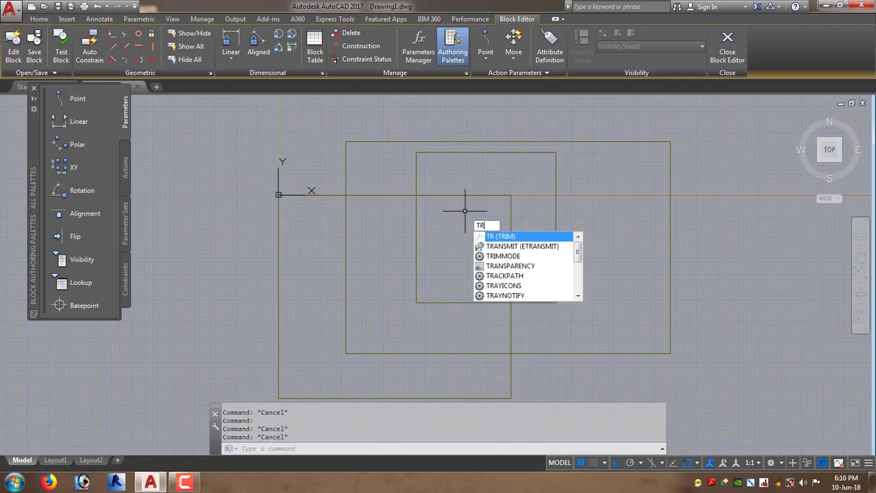
{"action": "key", "text": "Return"}
{"action": "key", "text": "Return"}
{"action": "mouse_move", "coordinate": [465, 211]}
{"action": "left_mouse_down"}
{"action": "mouse_move", "coordinate": [491, 180]}
{"action": "mouse_move", "coordinate": [496, 217]}
{"action": "left_mouse_up"}
{"action": "scroll", "coordinate": [462, 256], "scroll_direction": "down", "scroll_amount": 2}
{"action": "key", "text": "Escape"}
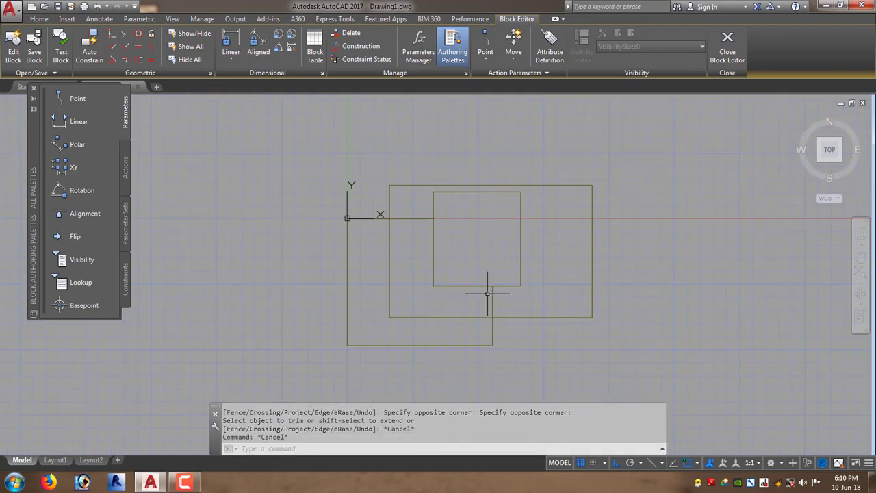
{"action": "left_click", "coordinate": [728, 47]}
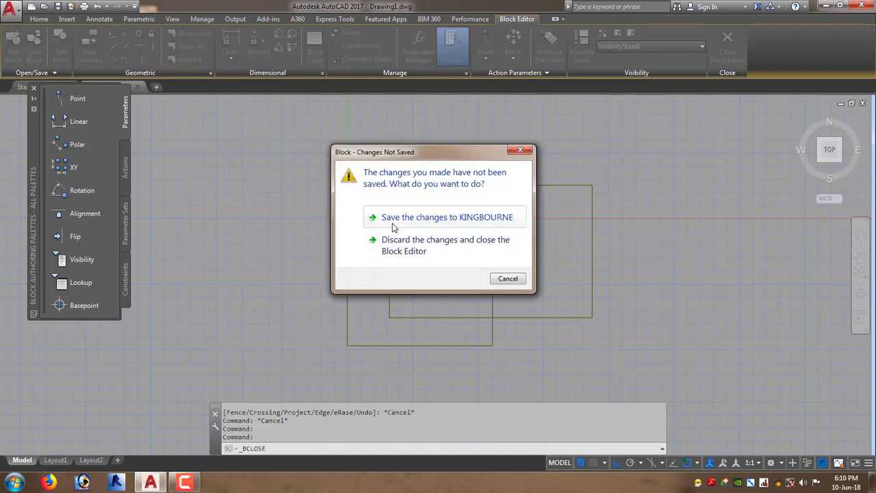
{"action": "left_click", "coordinate": [433, 218]}
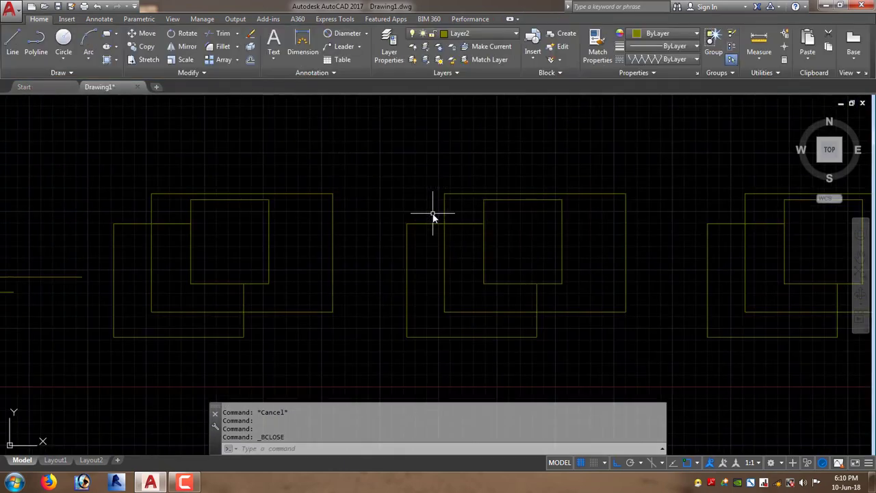
{"action": "scroll", "coordinate": [333, 215], "scroll_direction": "down", "scroll_amount": 2}
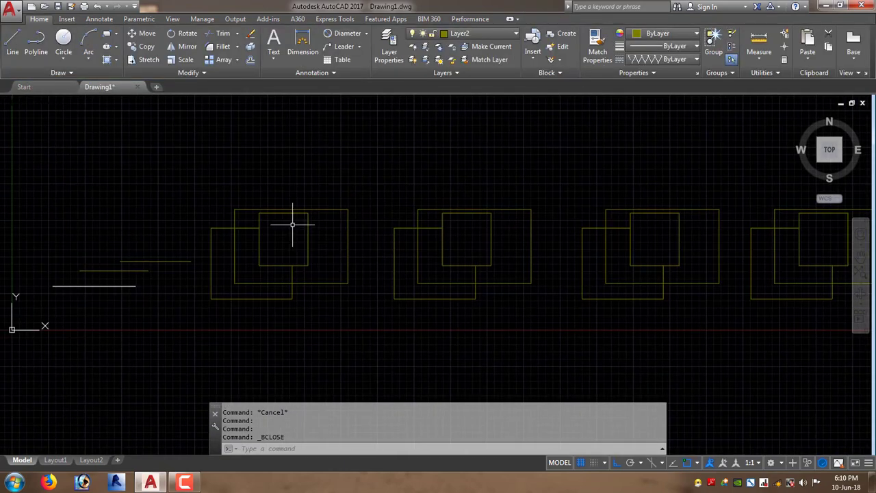
{"action": "middle_click_drag", "start_coordinate": [473, 260], "coordinate": [371, 246]}
{"action": "scroll", "coordinate": [380, 247], "scroll_direction": "down", "scroll_amount": 2}
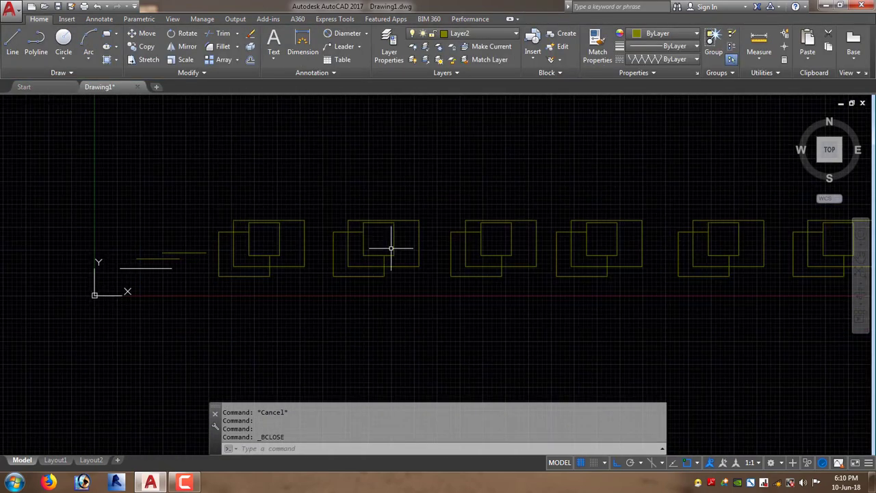
{"action": "middle_click_drag", "start_coordinate": [507, 259], "coordinate": [395, 259]}
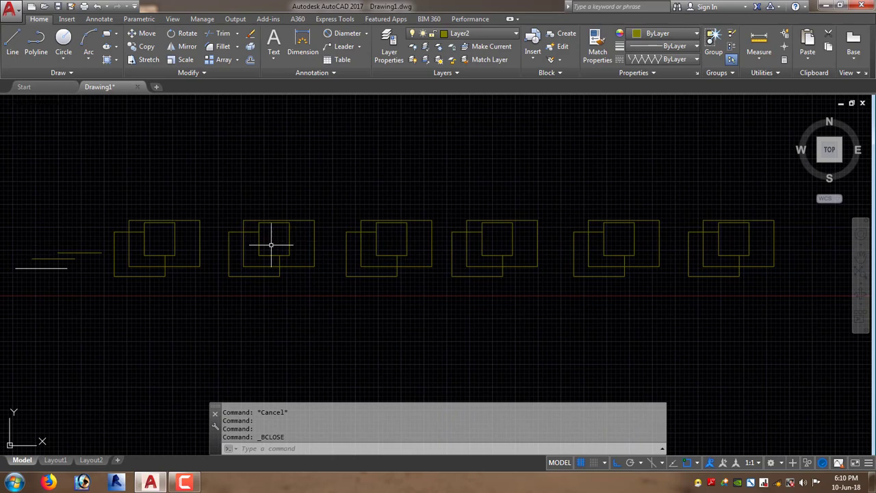
{"action": "left_click", "coordinate": [764, 201]}
{"action": "left_click", "coordinate": [255, 263]}
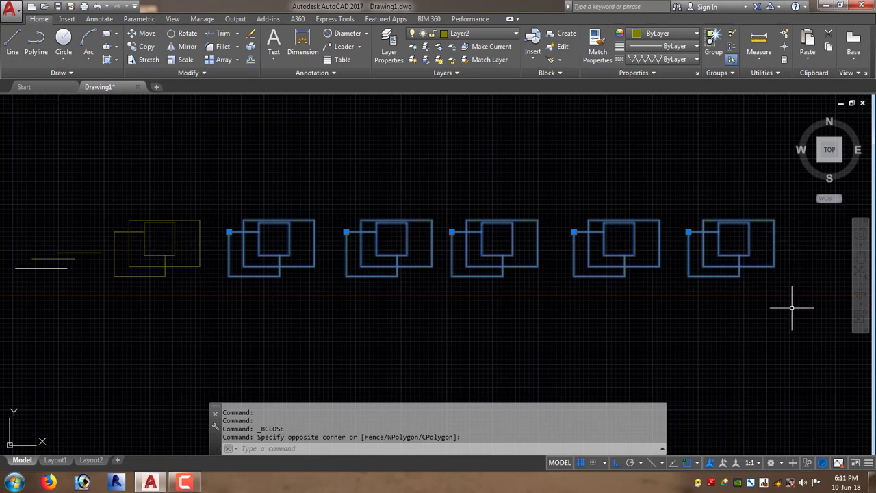
{"action": "key", "text": "Escape"}
{"action": "key", "text": "Escape"}
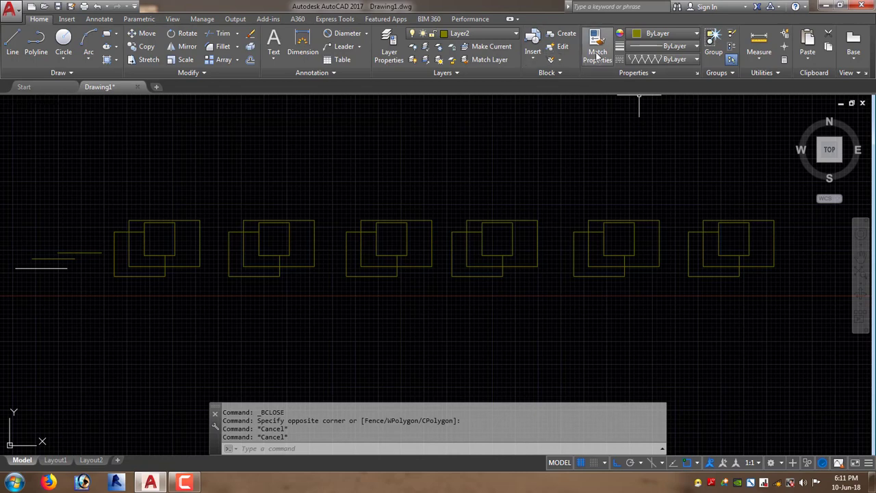
{"action": "left_click", "coordinate": [654, 37]}
{"action": "left_click", "coordinate": [656, 46]}
{"action": "left_click", "coordinate": [657, 46]}
{"action": "left_click", "coordinate": [656, 45]}
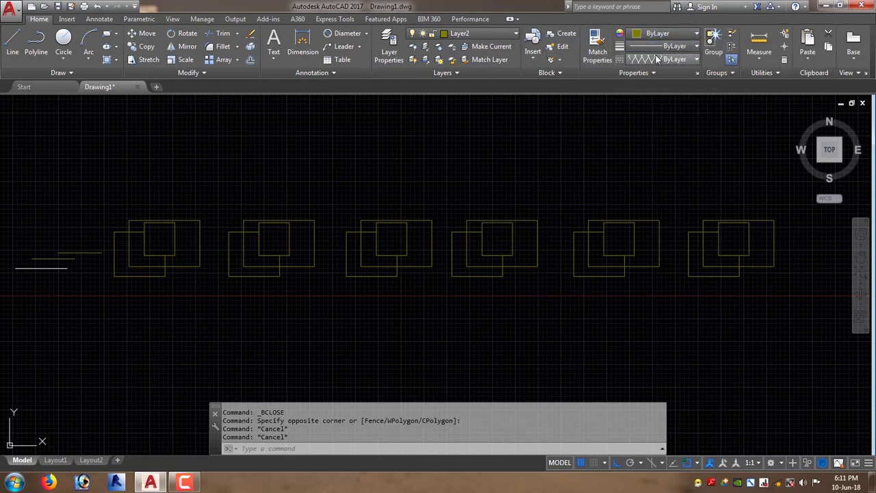
{"action": "left_click", "coordinate": [657, 59]}
{"action": "left_click", "coordinate": [656, 59]}
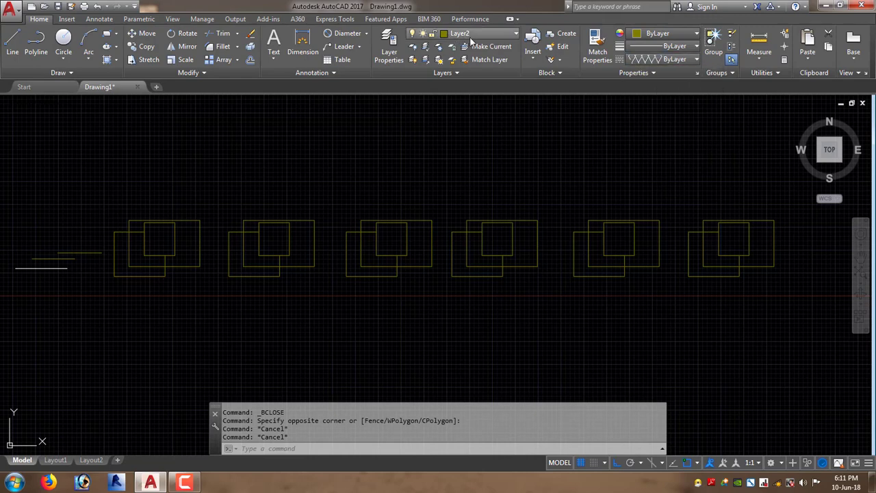